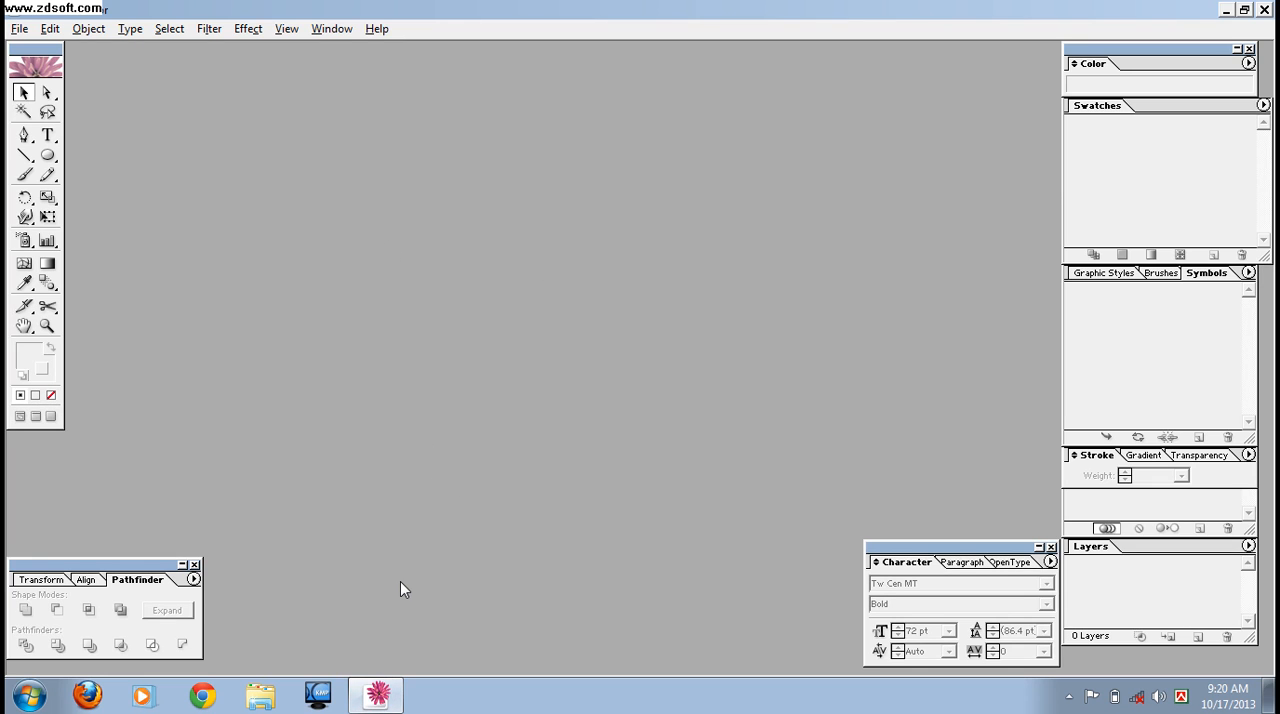
- Create a new A4 document in inches with portrait orientation and RGB color mode
key("ctrl+n")
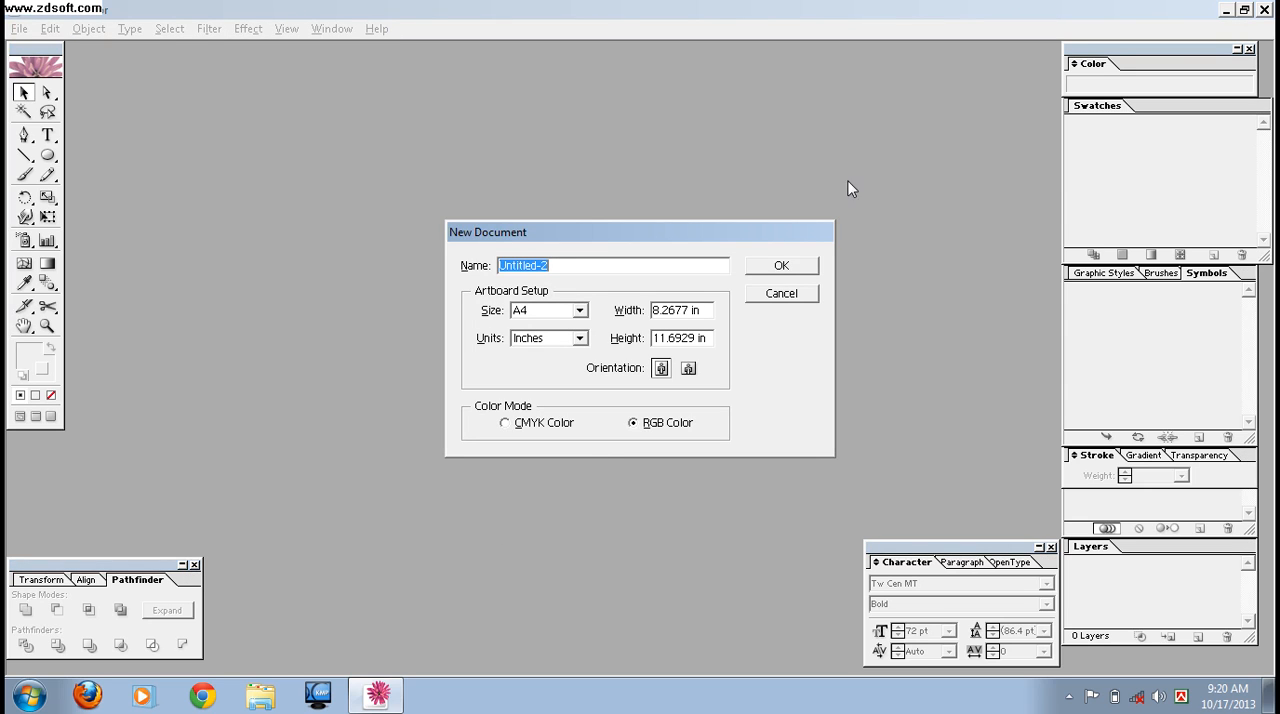
left_click(795, 270)
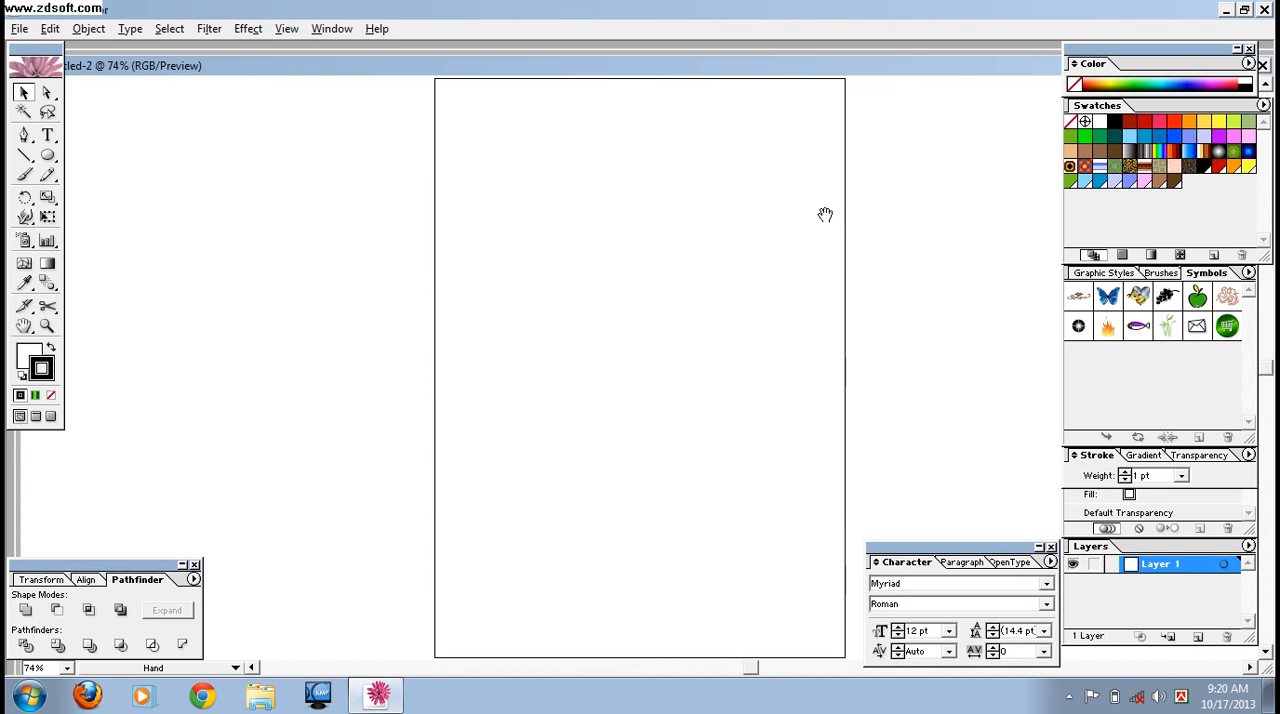
left_click_drag(825, 214, 440, 481)
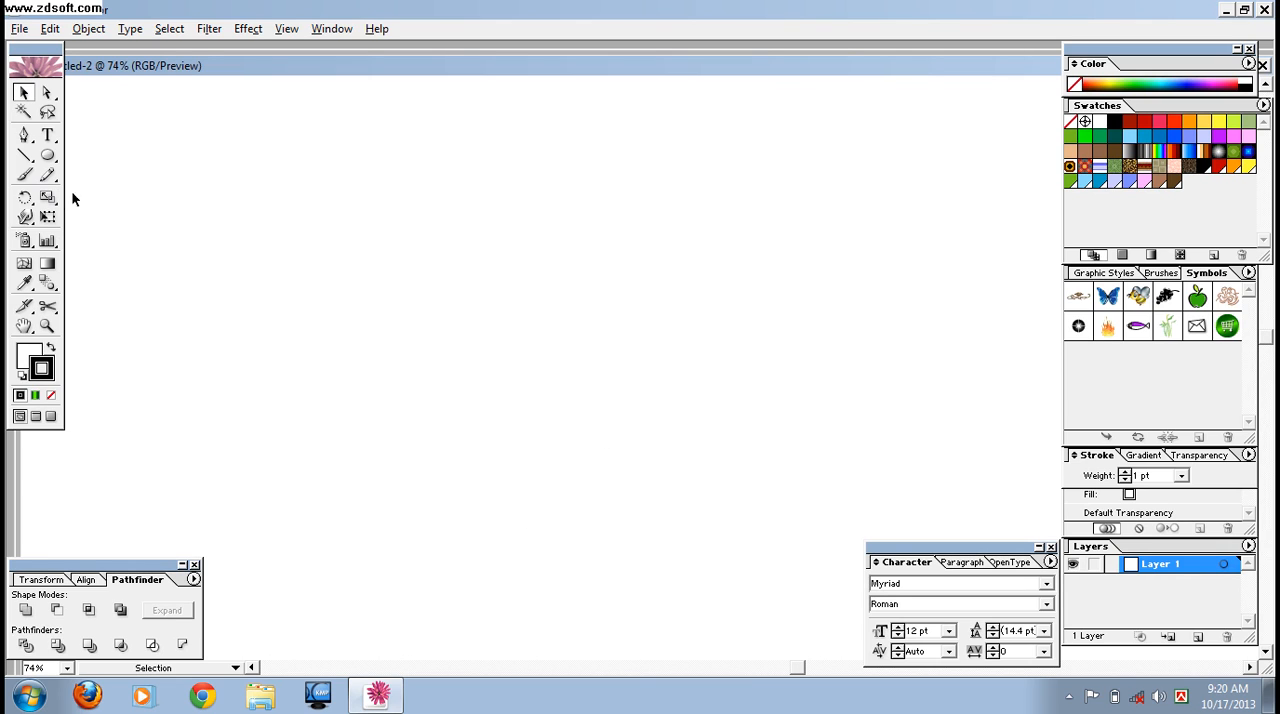
- Draw a wide rounded rectangle for the bottle cap and a narrower plain rectangle overlapping its lower edge for the neck
left_click_drag(47, 155, 94, 158)
left_click_drag(295, 121, 421, 180)
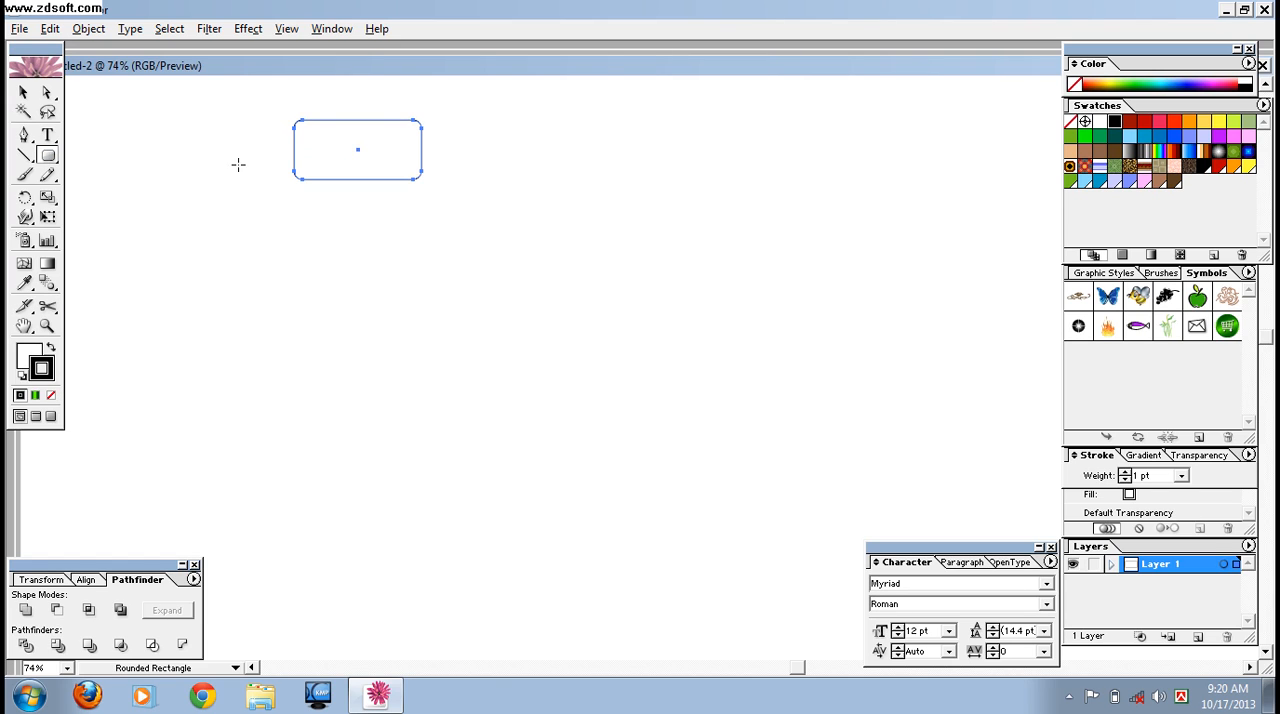
mouse_move(50, 160)
left_mouse_down()
mouse_move(88, 165)
mouse_move(67, 159)
left_mouse_up()
left_click_drag(313, 172, 405, 221)
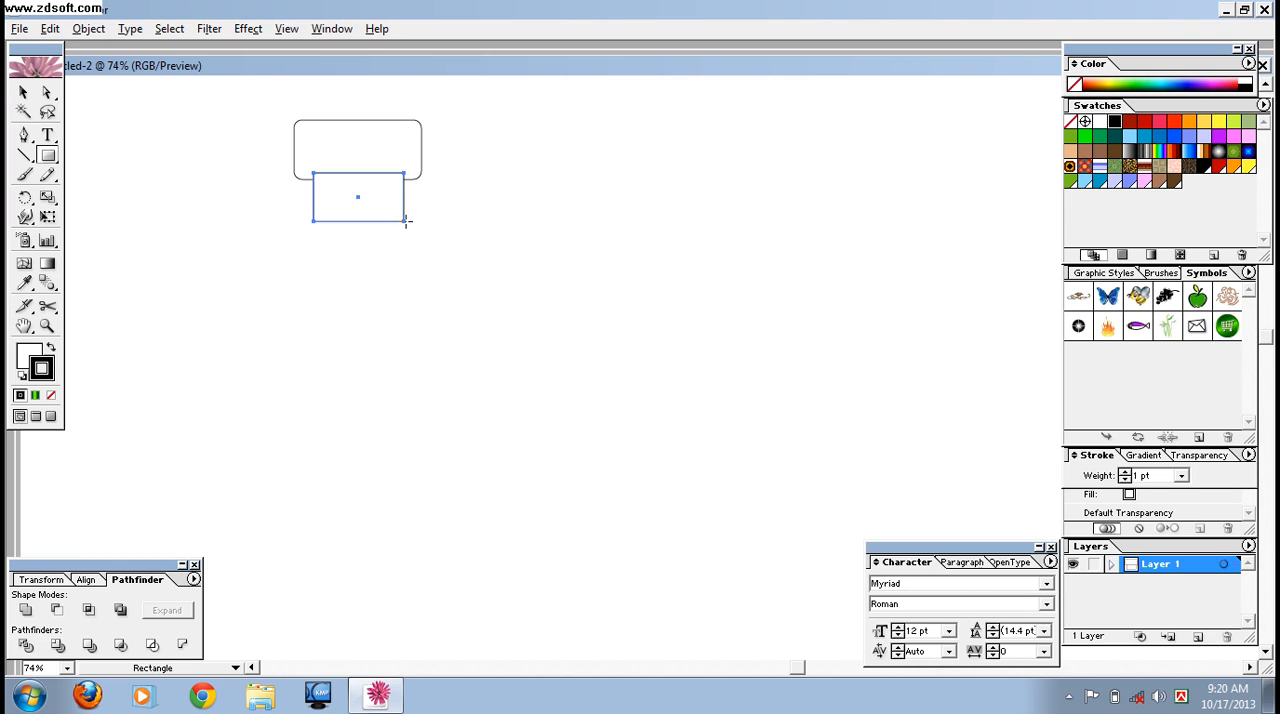
key("Up")
key("Up")
- Duplicate the rounded rectangle, flatten the copy into a thin band, and place it across the middle of the neck rectangle
left_click(24, 92)
left_click(354, 111)
left_click(352, 120)
left_click_drag(352, 122, 568, 253)
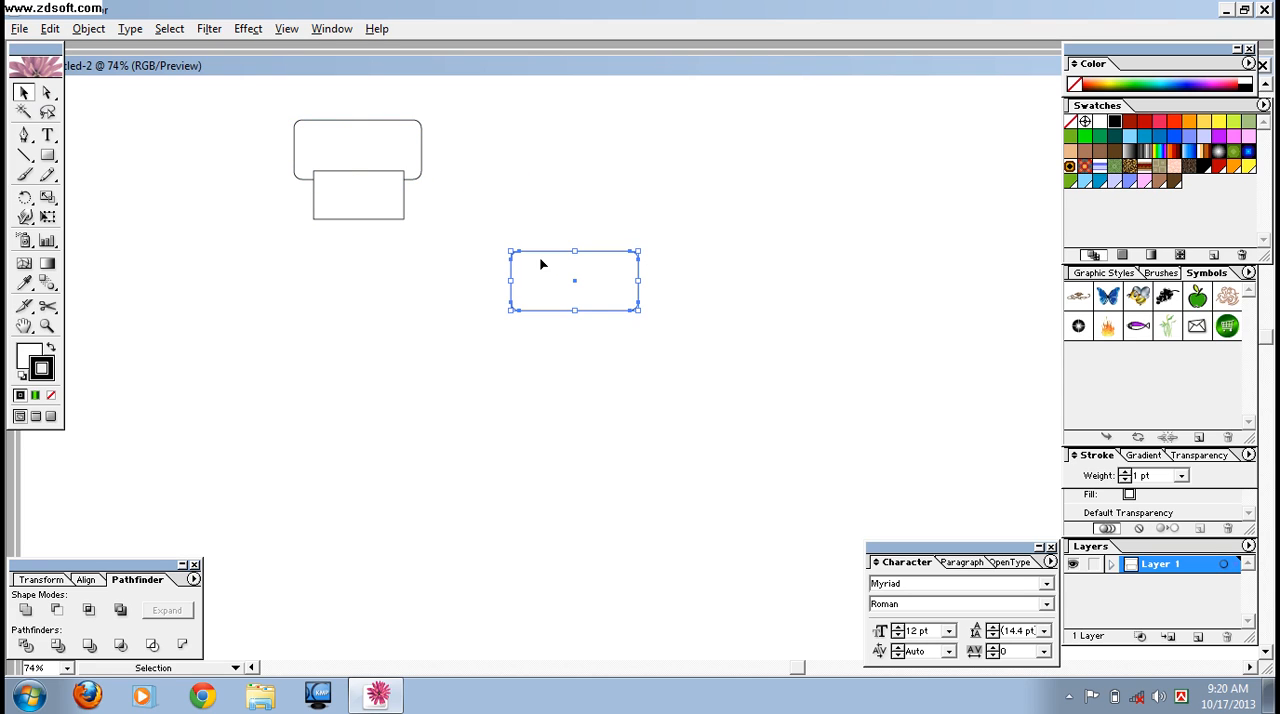
left_click_drag(574, 309, 357, 203)
left_click(405, 281)
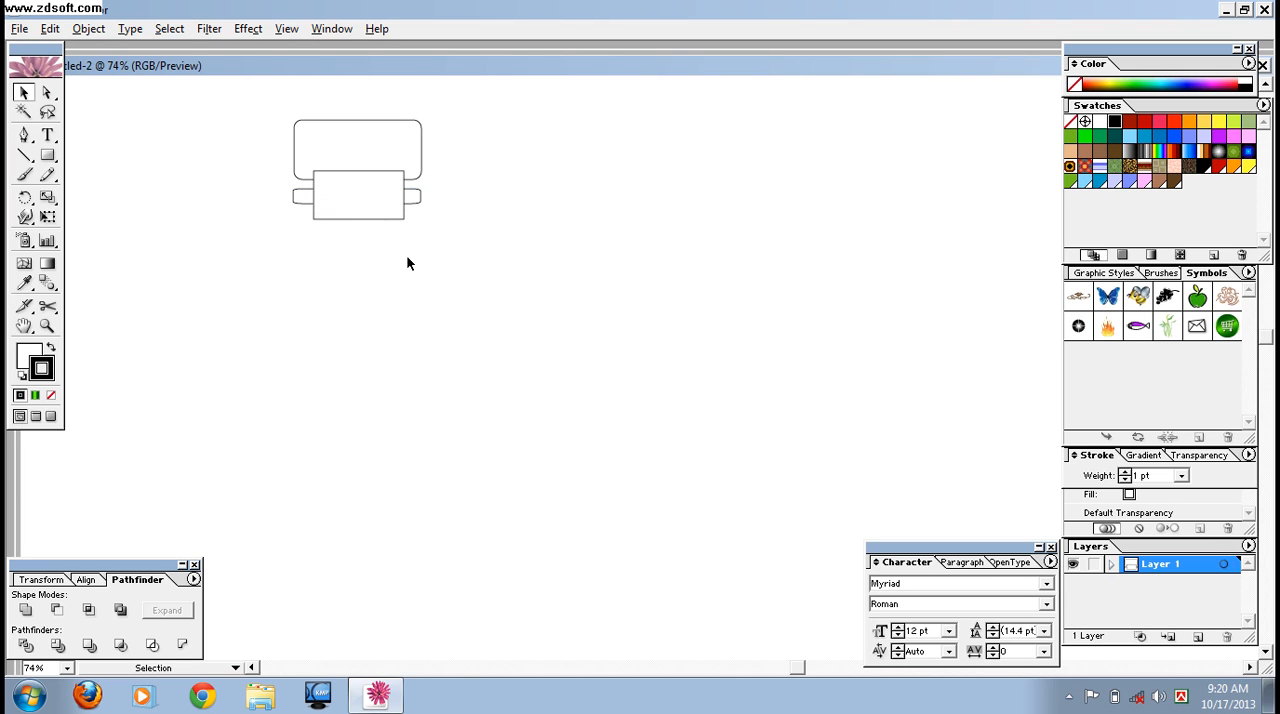
- Set the fill of the cap, neck and band shapes to none
left_click_drag(275, 113, 442, 288)
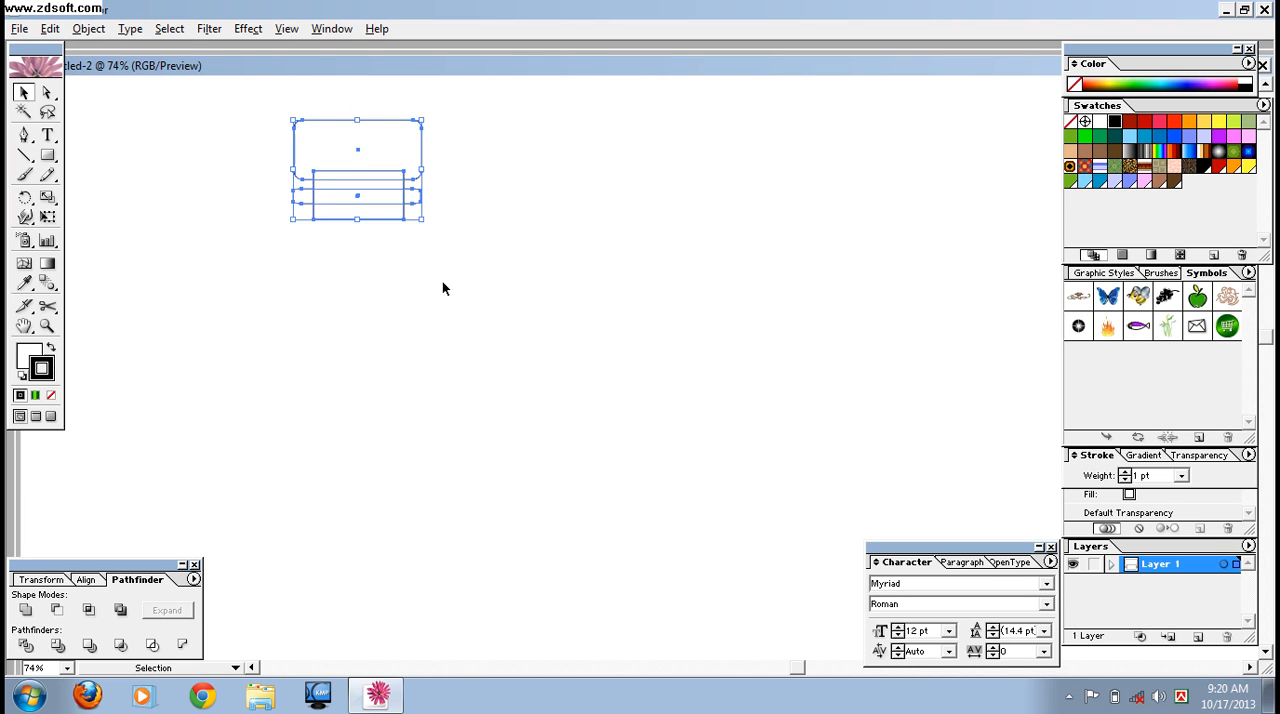
left_click(30, 356)
left_click(51, 395)
left_click(209, 378)
- Align the cap, neck and band shapes to one another on their horizontal centers
left_click_drag(246, 110, 476, 313)
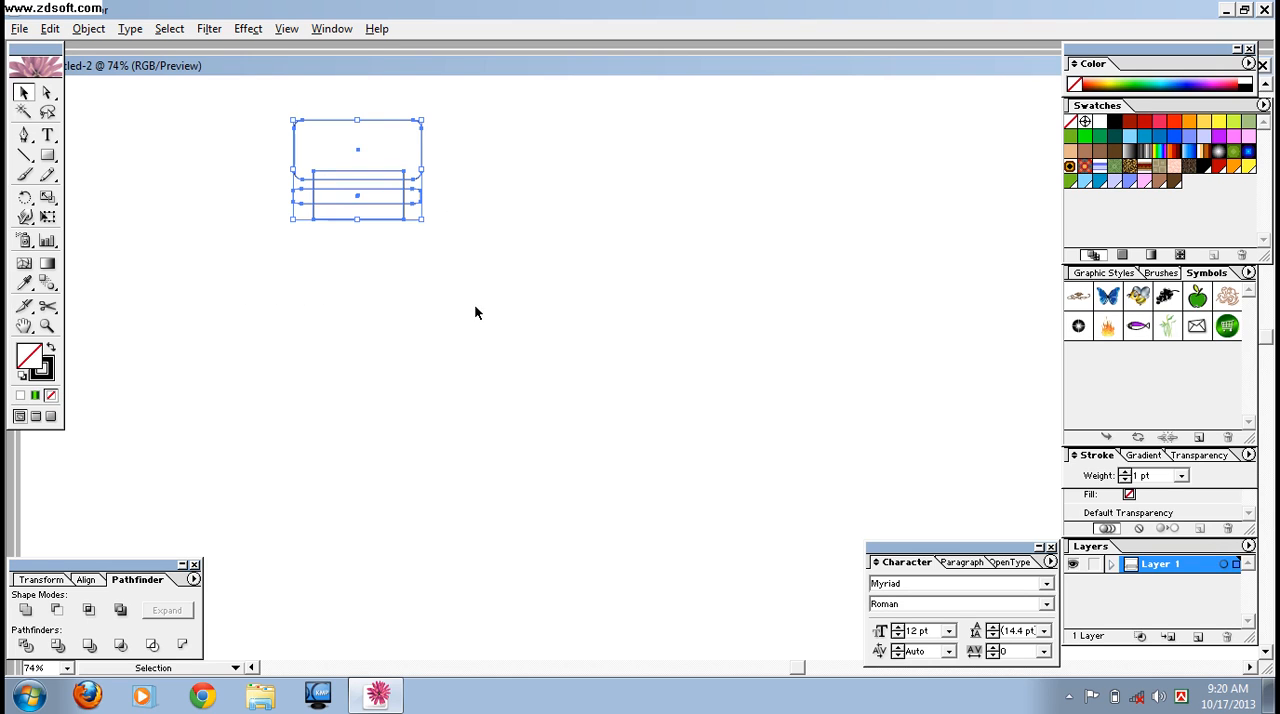
left_click(86, 580)
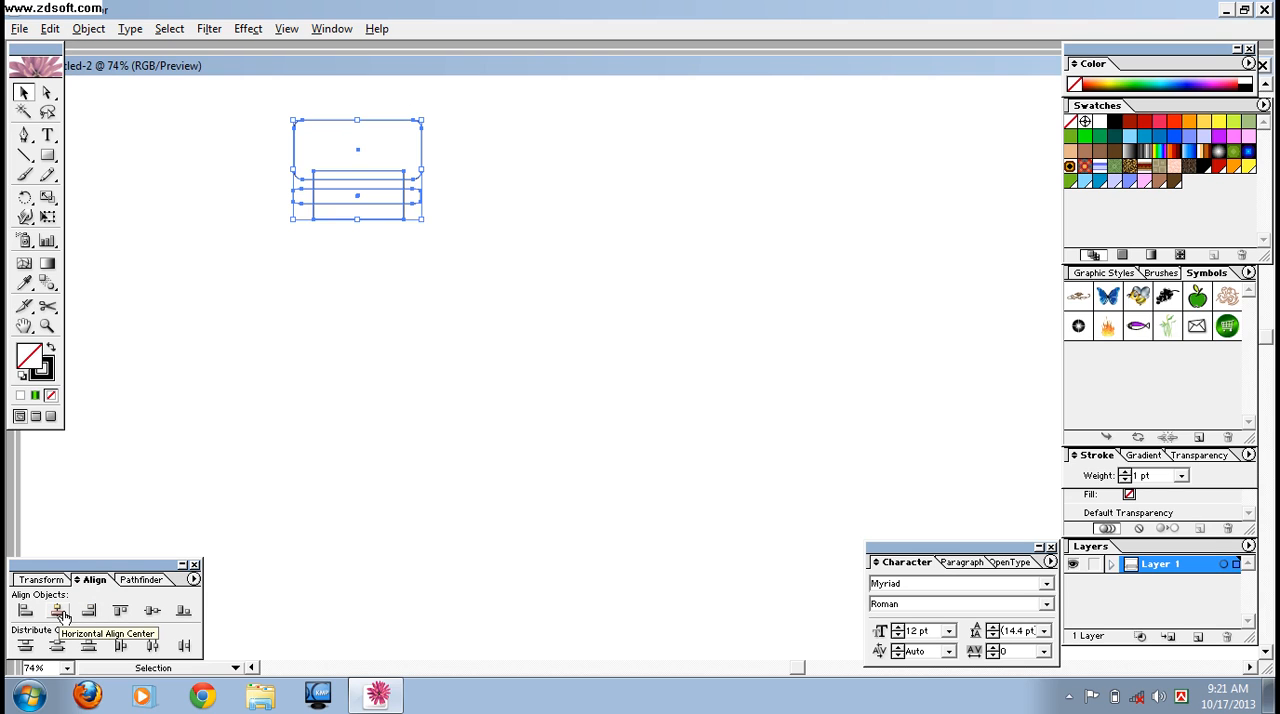
left_click(58, 611)
left_click(398, 378)
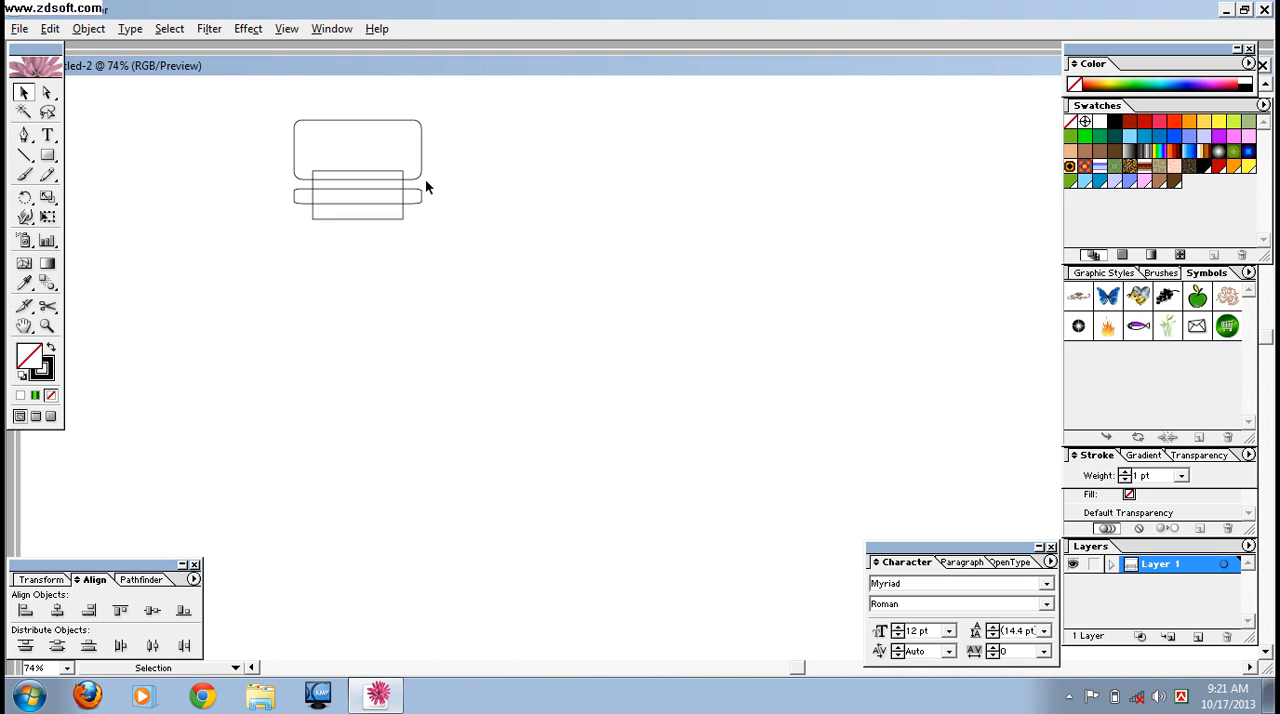
- Draw a tall, narrow ellipse below the neck for the bottle body
left_click_drag(47, 156, 116, 167)
left_click_drag(288, 235, 479, 655)
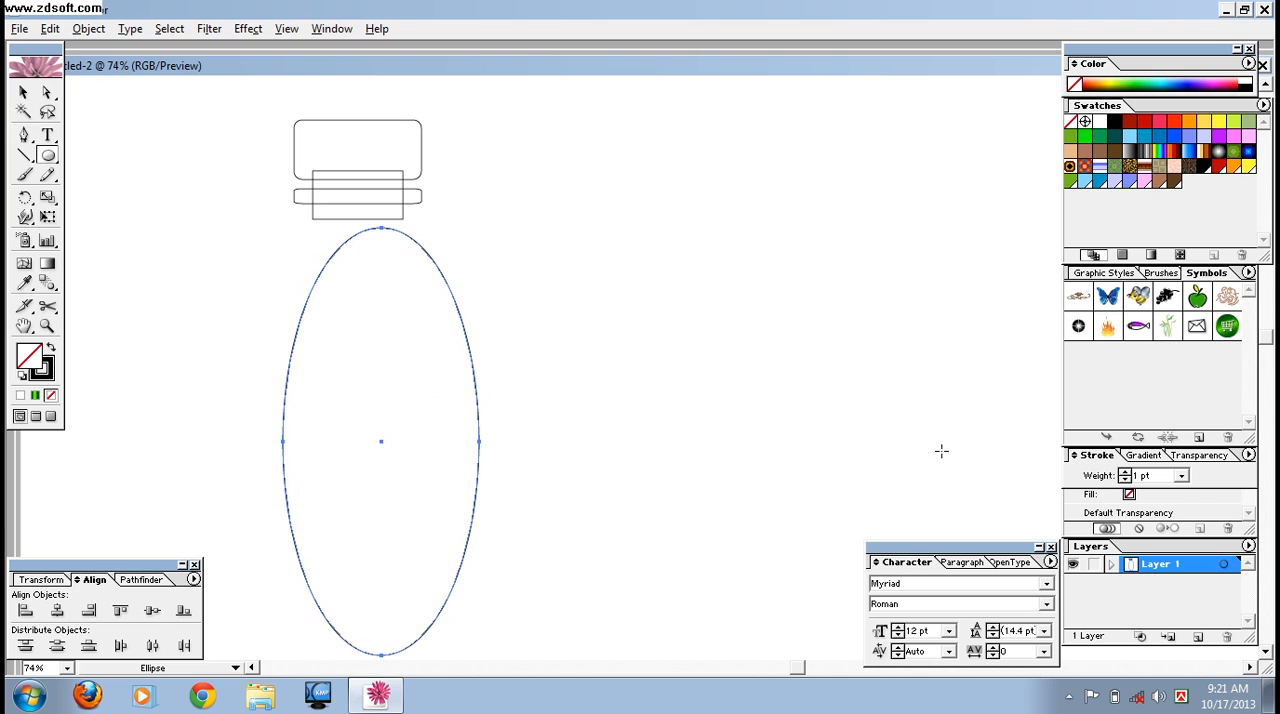
key("ctrl+minus")
key("ctrl+minus")
key("p")
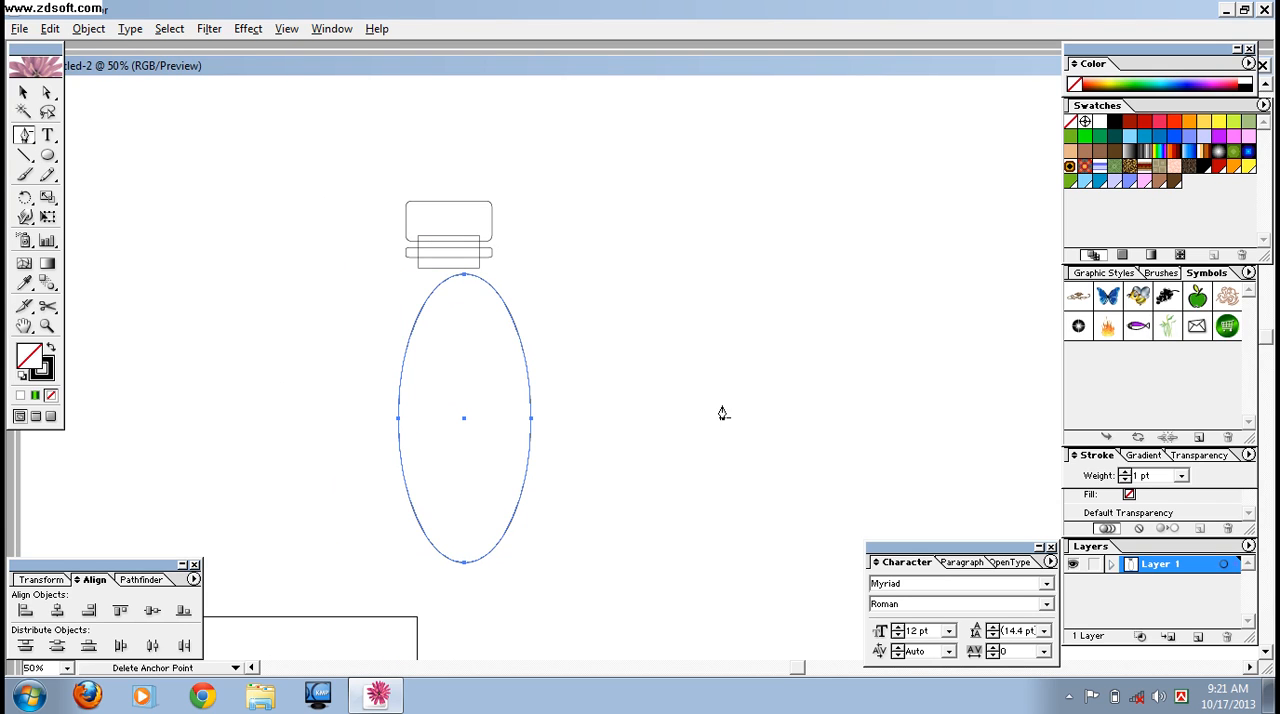
- Enlarge the ellipse until it is about twice as wide as the cap and place its top at the neck
left_click(24, 92)
left_click_drag(531, 276, 486, 288)
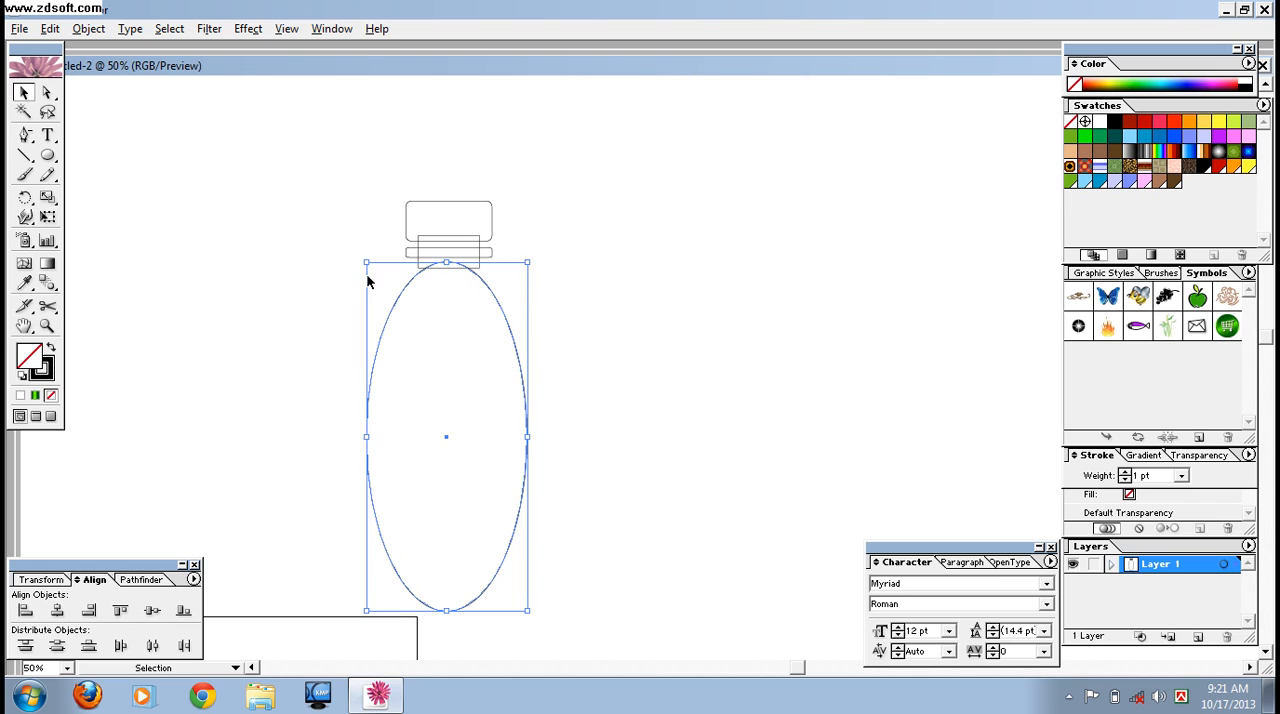
left_click_drag(366, 270, 277, 194)
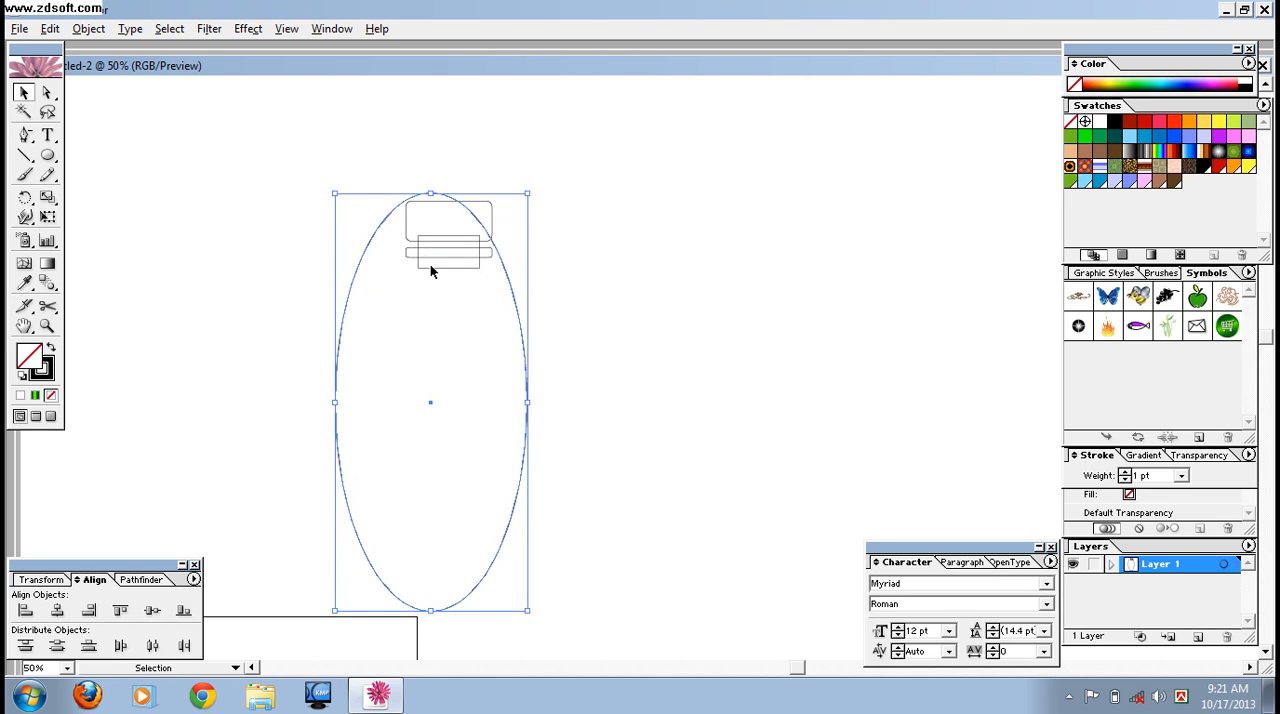
left_click_drag(431, 402, 449, 472)
left_click(641, 480)
- Center the ellipse horizontally with the cap, neck and band, and nudge it slightly up into the base of the neck
left_click_drag(357, 176, 559, 418)
left_click(58, 611)
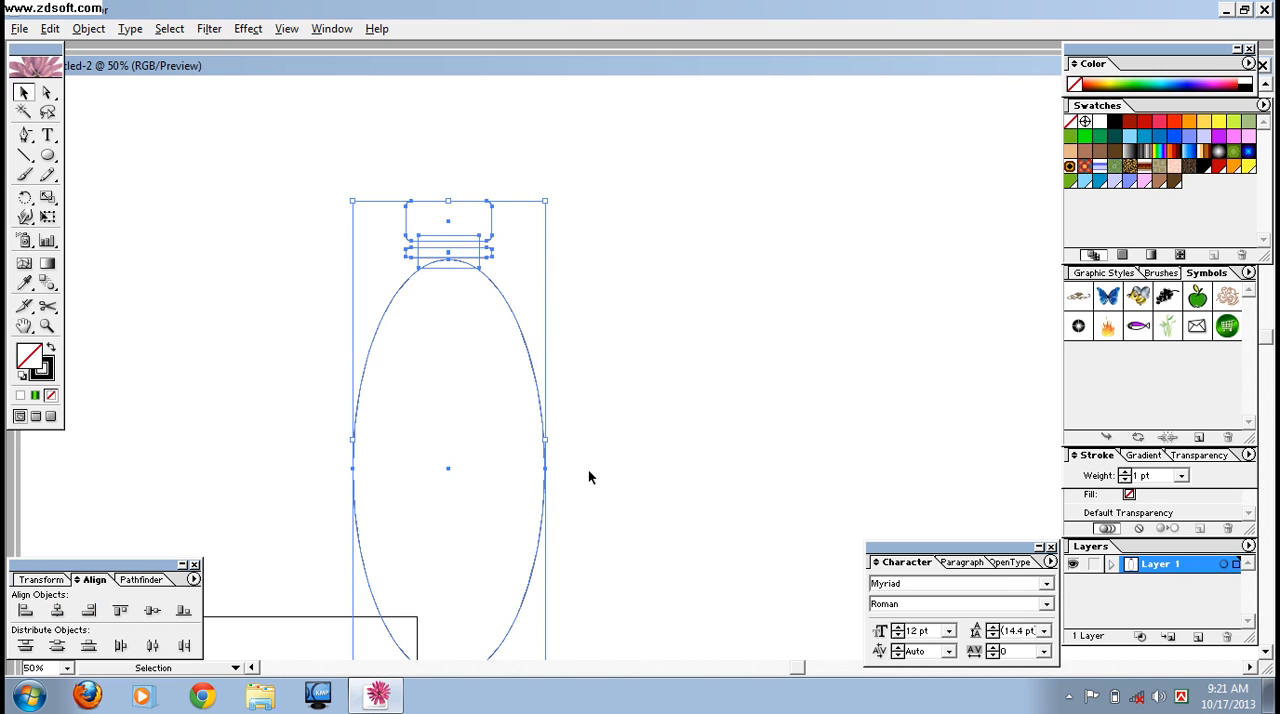
key("ctrl+plus")
key("ctrl+plus")
left_click(613, 415)
left_click(394, 287)
key("Up")
key("Up")
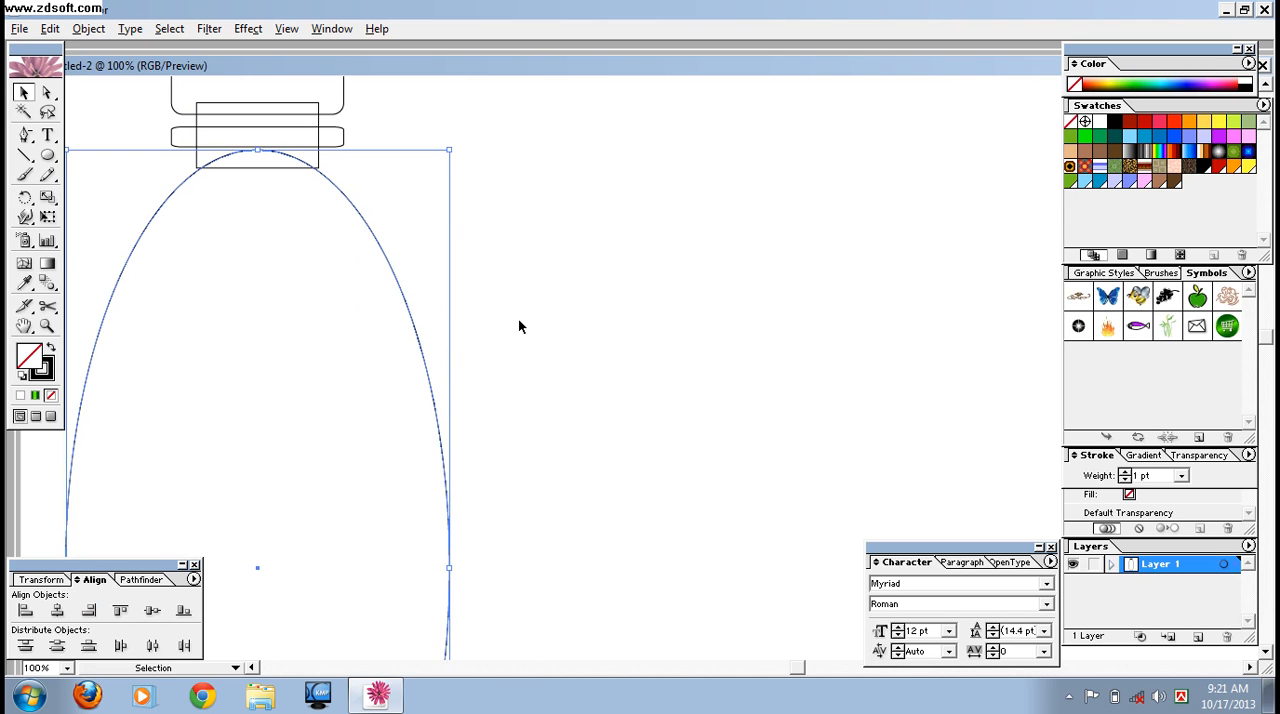
key("Up")
left_click(633, 330)
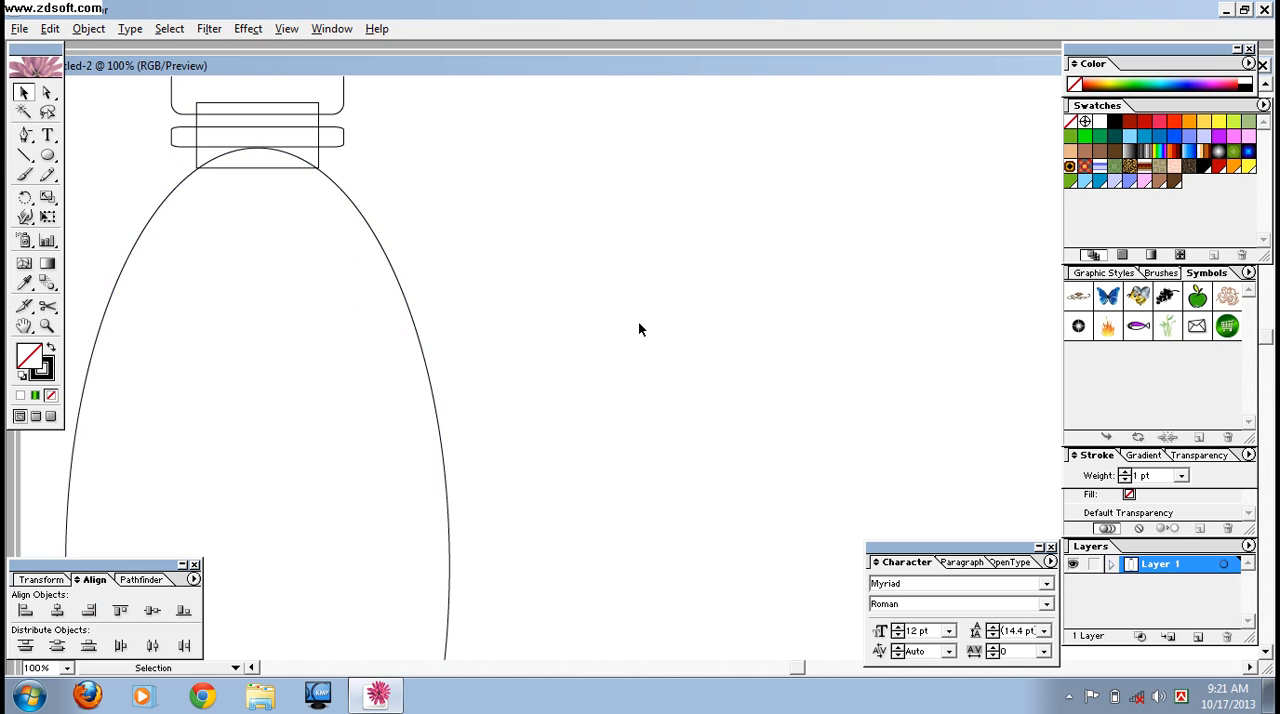
key("ctrl+minus")
key("ctrl+minus")
key("ctrl+minus")
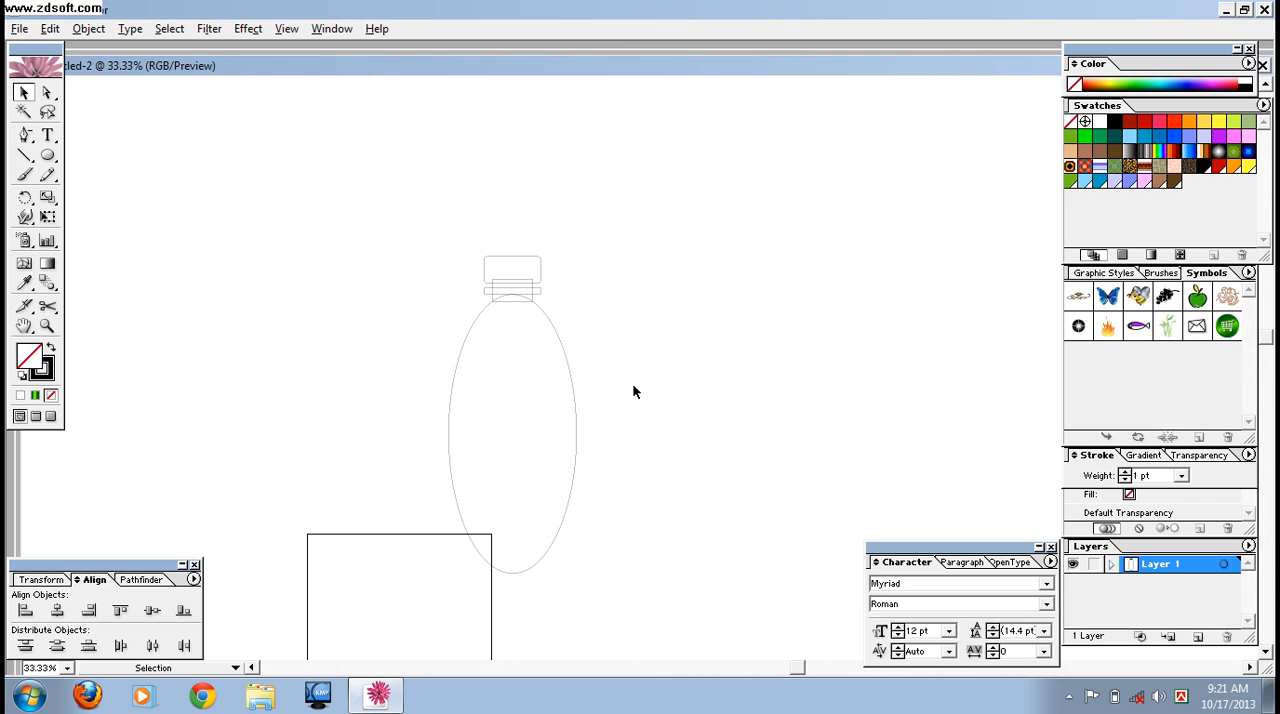
key("ctrl+plus")
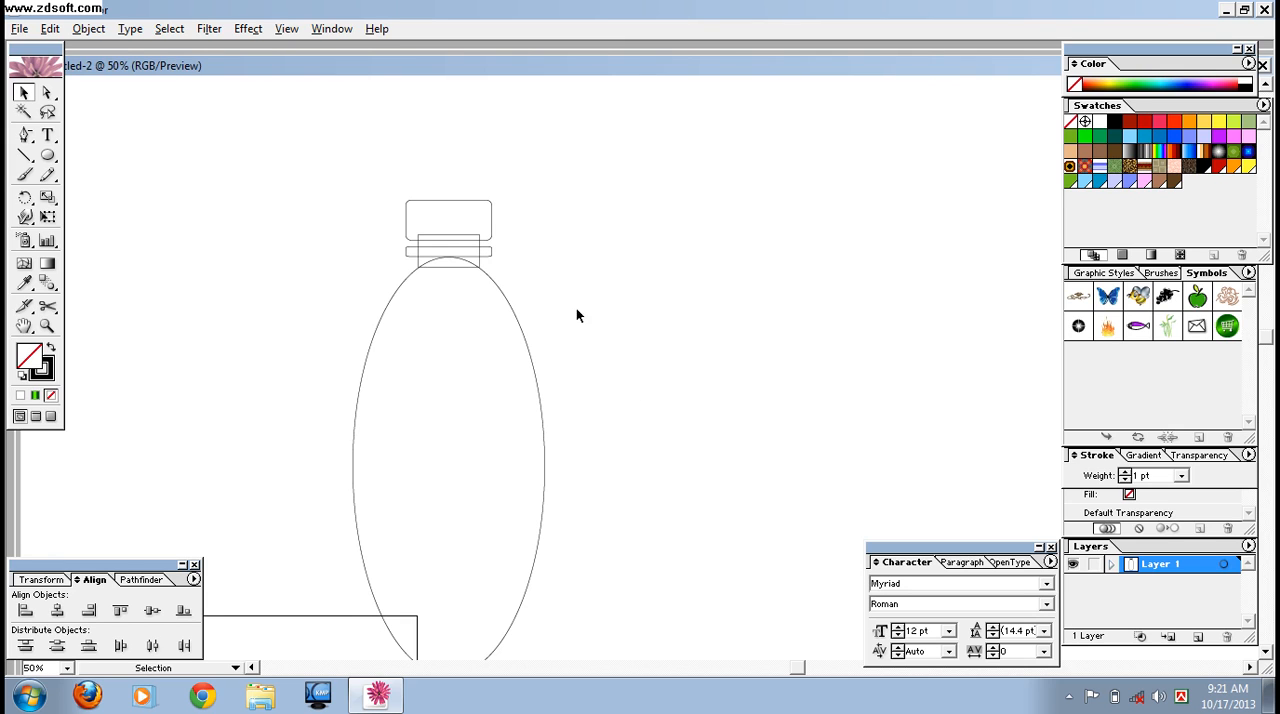
left_click_drag(314, 161, 457, 289)
right_click(457, 289)
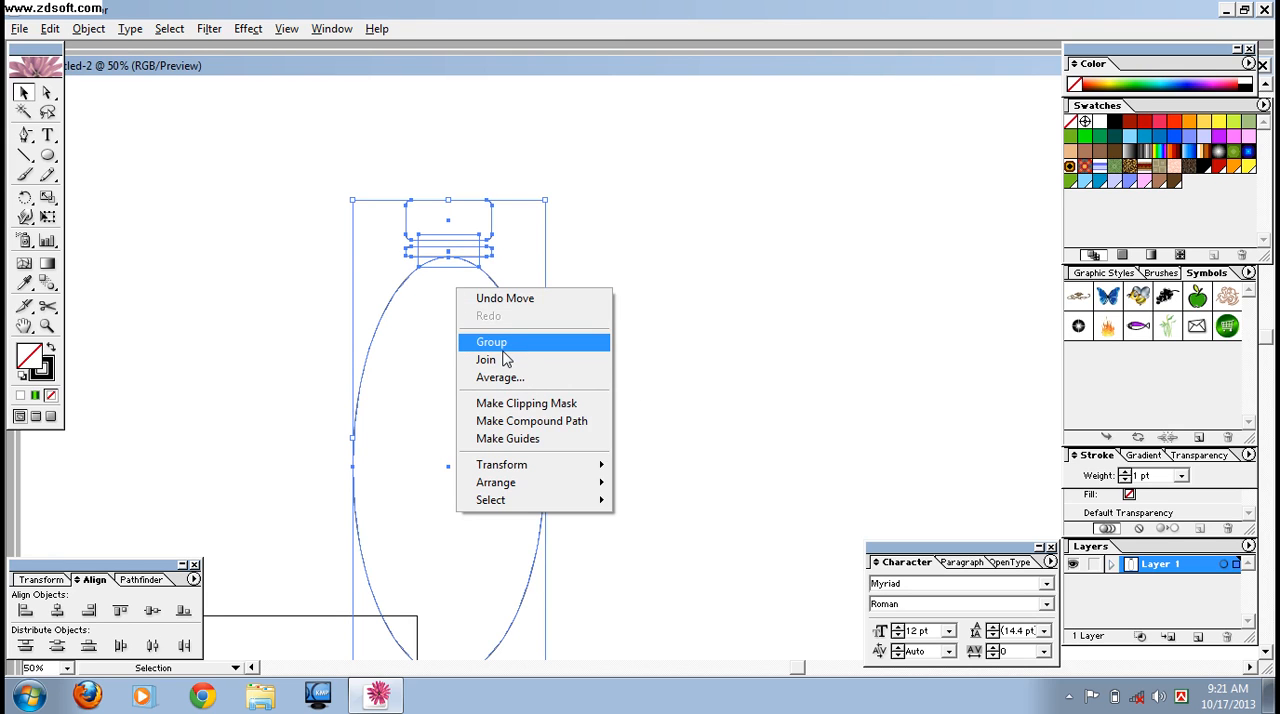
left_click(766, 412)
- Try to delete the lower-right segment of the ellipse with Direct Selection
left_click(46, 92)
left_click_drag(586, 567, 492, 648)
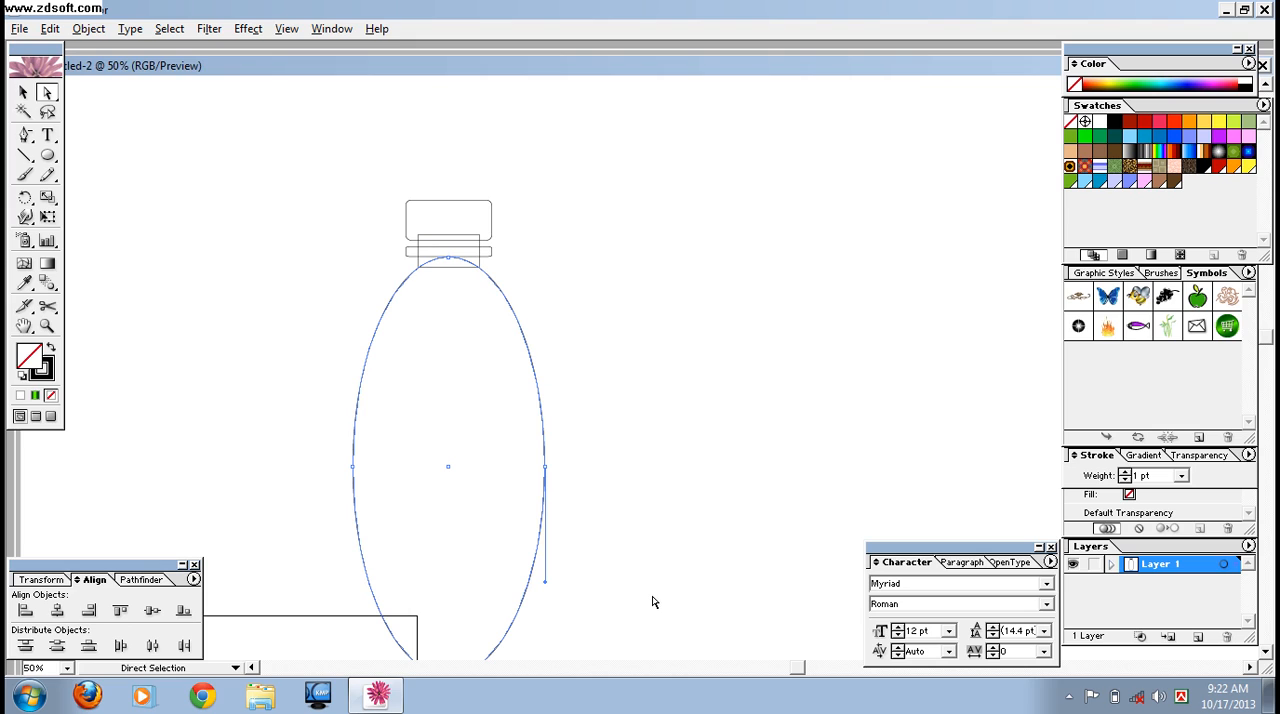
key("Delete")
- Try to delete the two lower segments of the ellipse together
key("Delete")
key("ctrl+z")
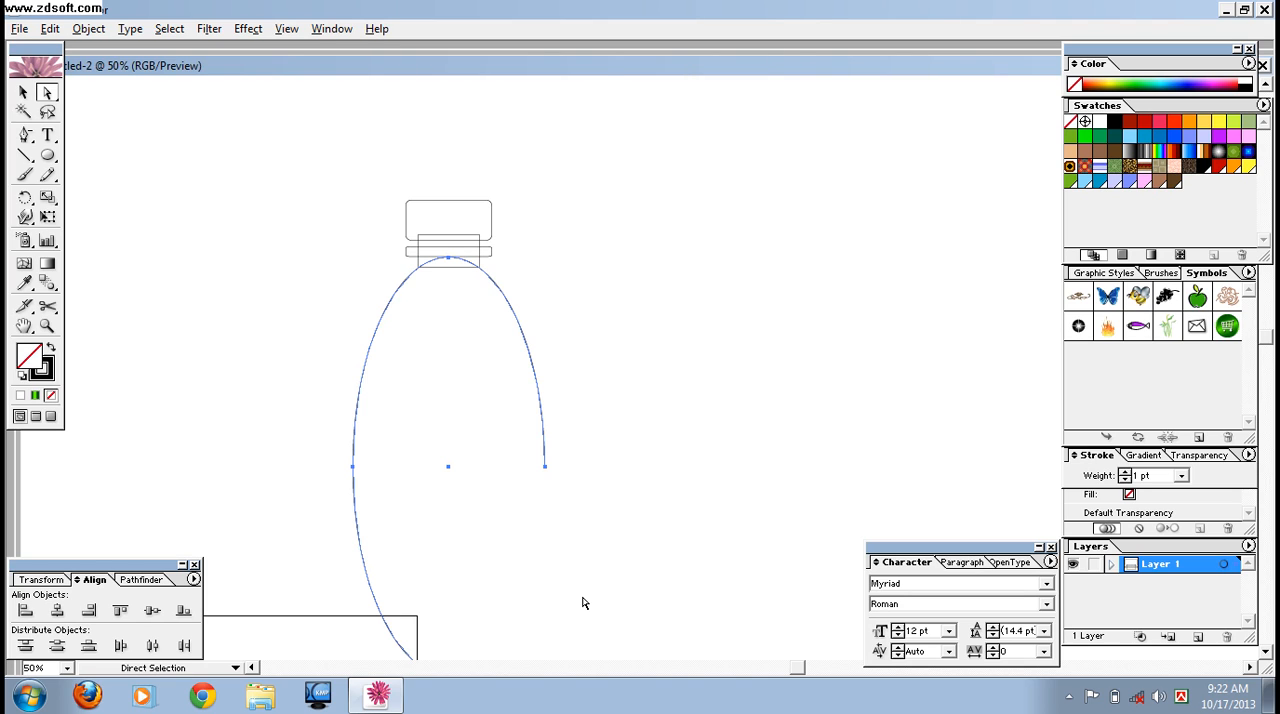
key("ctrl+z")
key("ctrl+z")
left_click(335, 555)
left_click_drag(335, 555, 618, 627)
key("Delete")
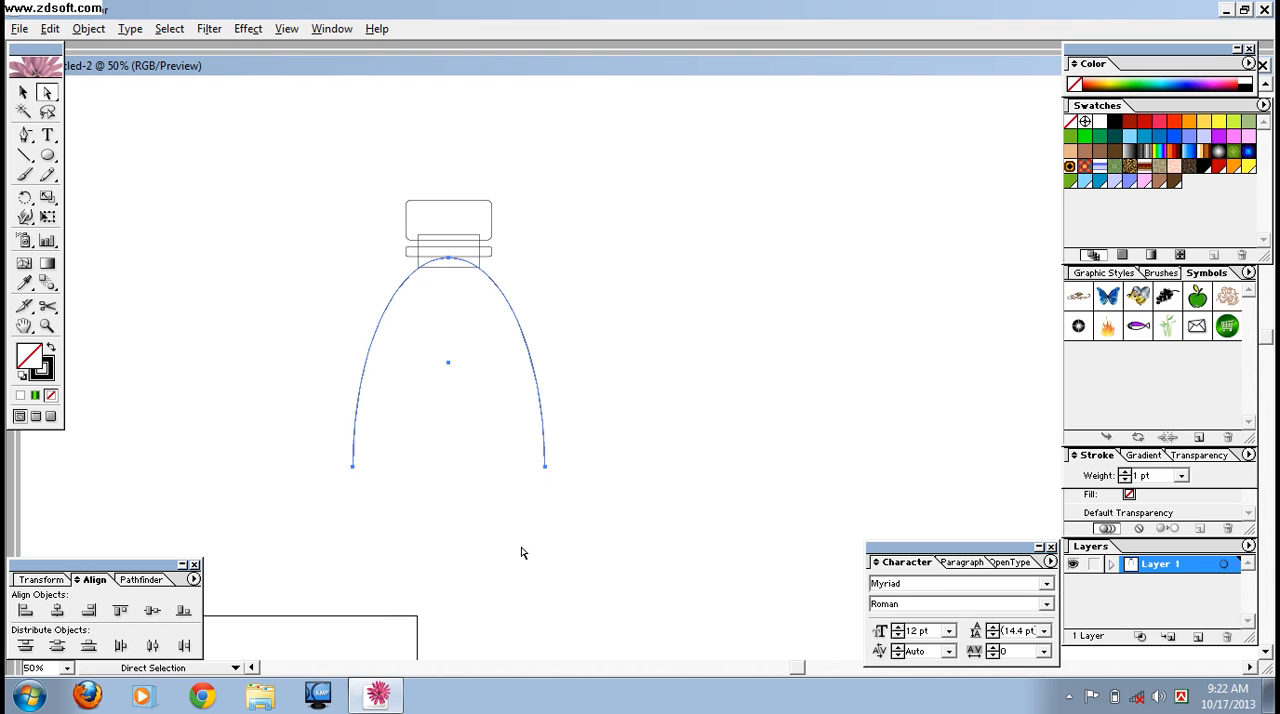
left_click(22, 93)
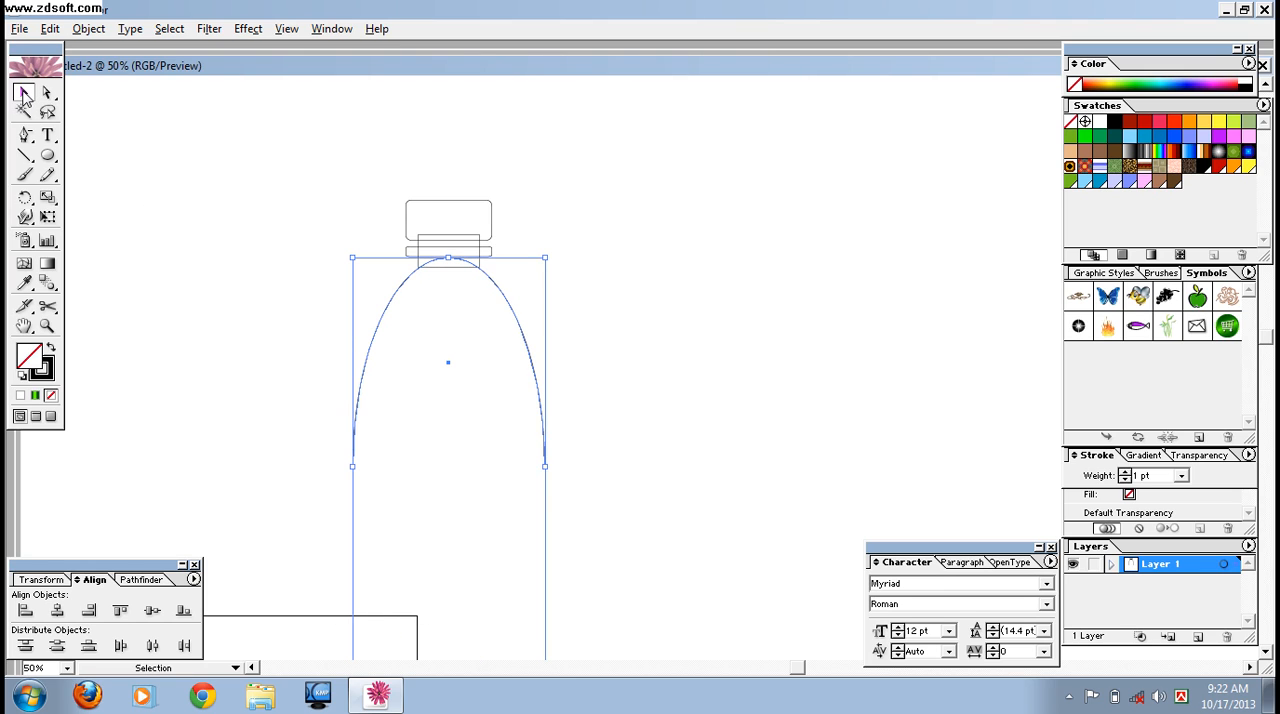
key("ctrl+z")
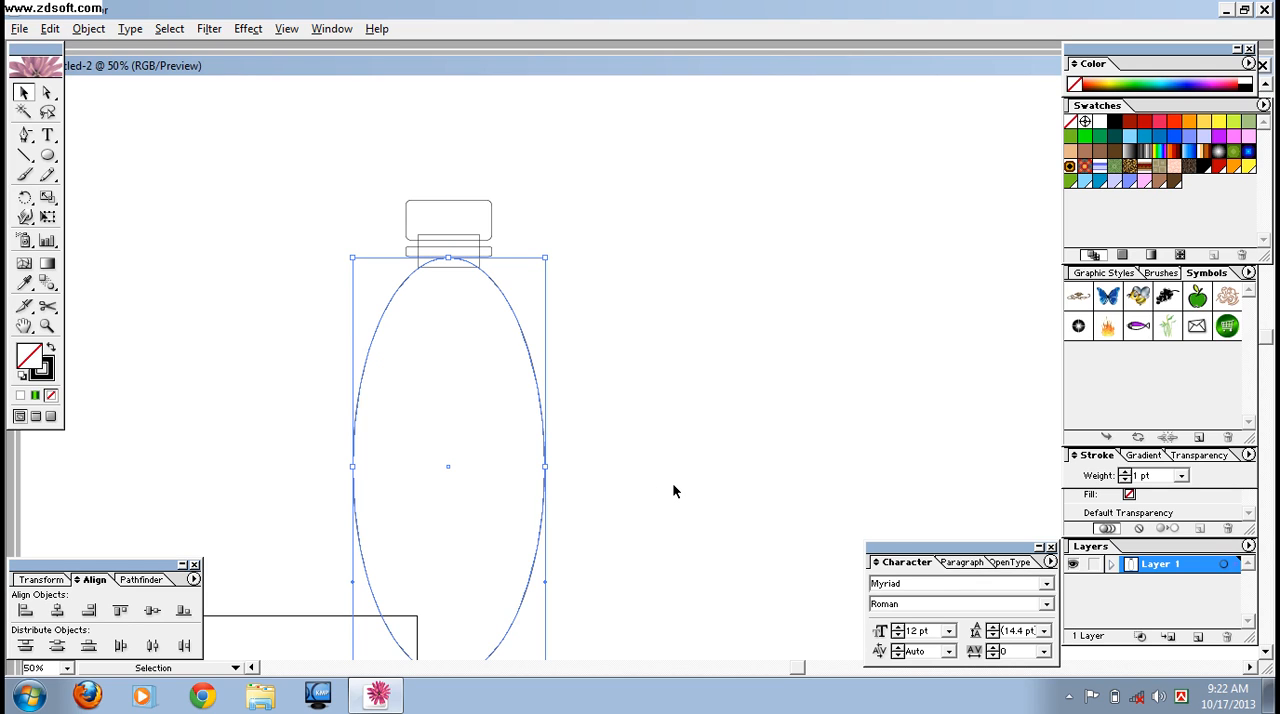
- Delete the entire lower half of the ellipse with Direct Selection, keeping the upper arch
key("ctrl+minus")
left_click(673, 491)
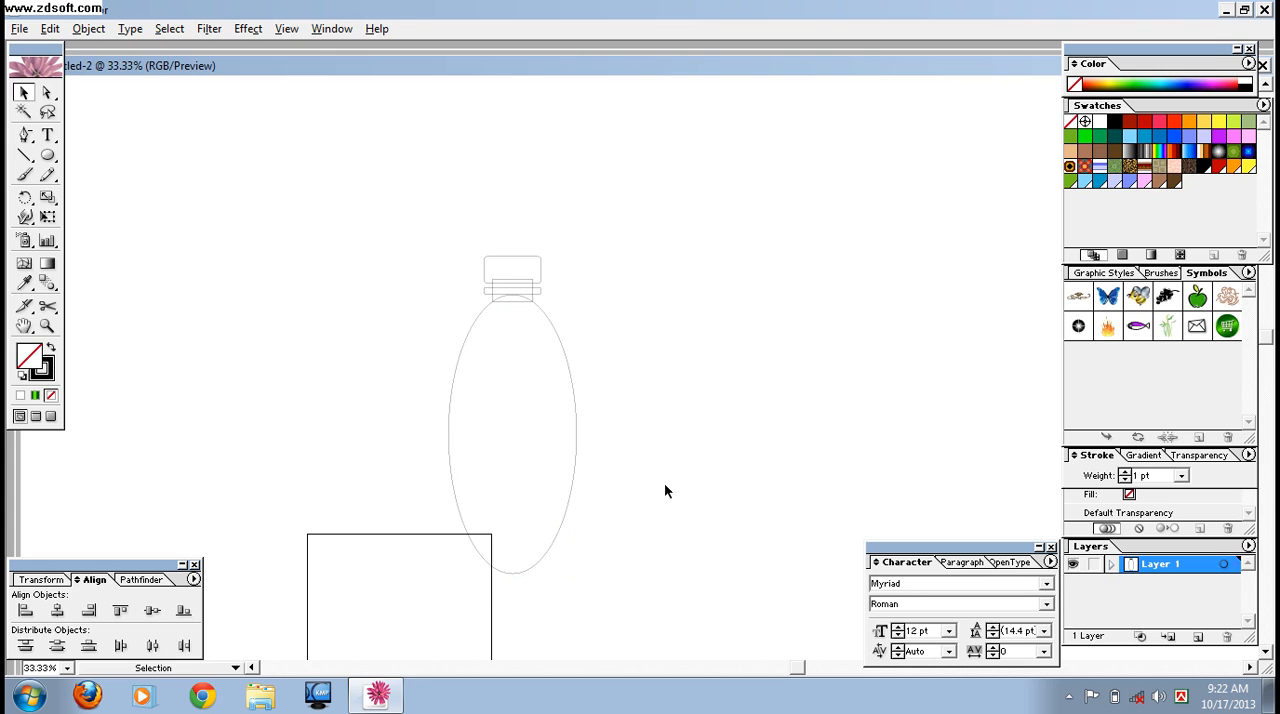
left_click(466, 543)
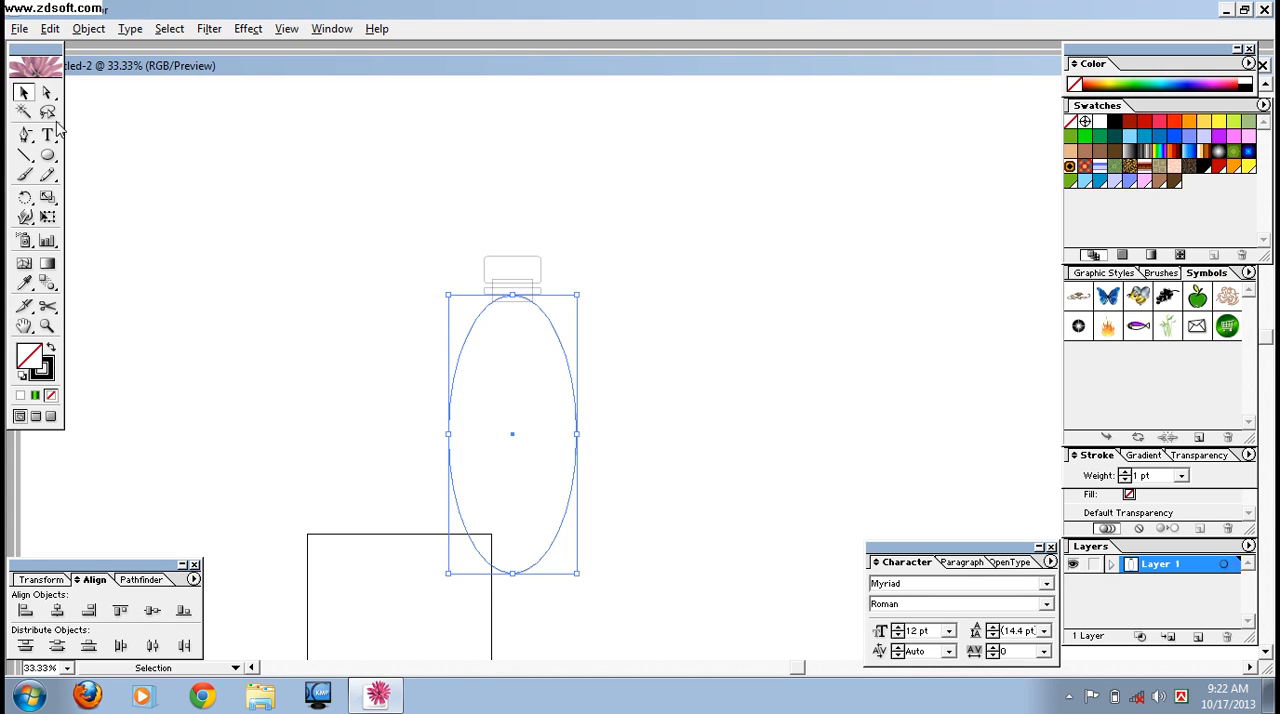
left_click(46, 92)
left_click(417, 497)
left_click_drag(400, 500, 643, 656)
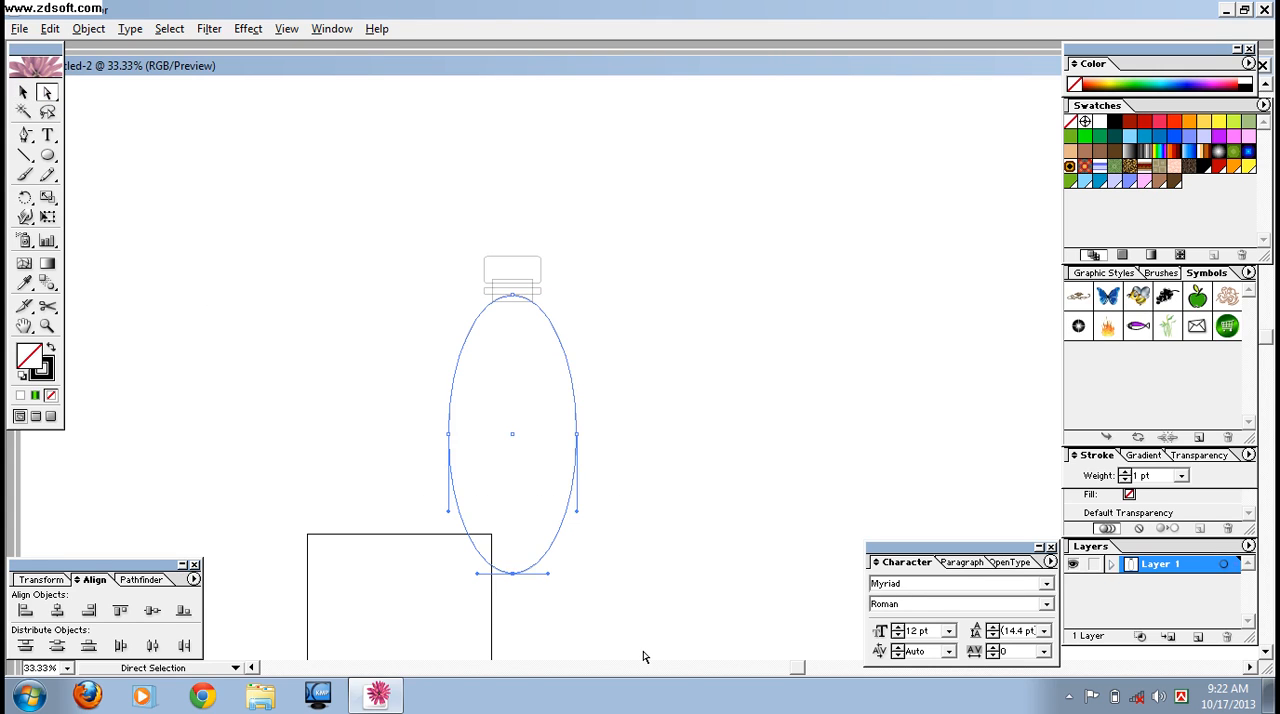
key("Delete")
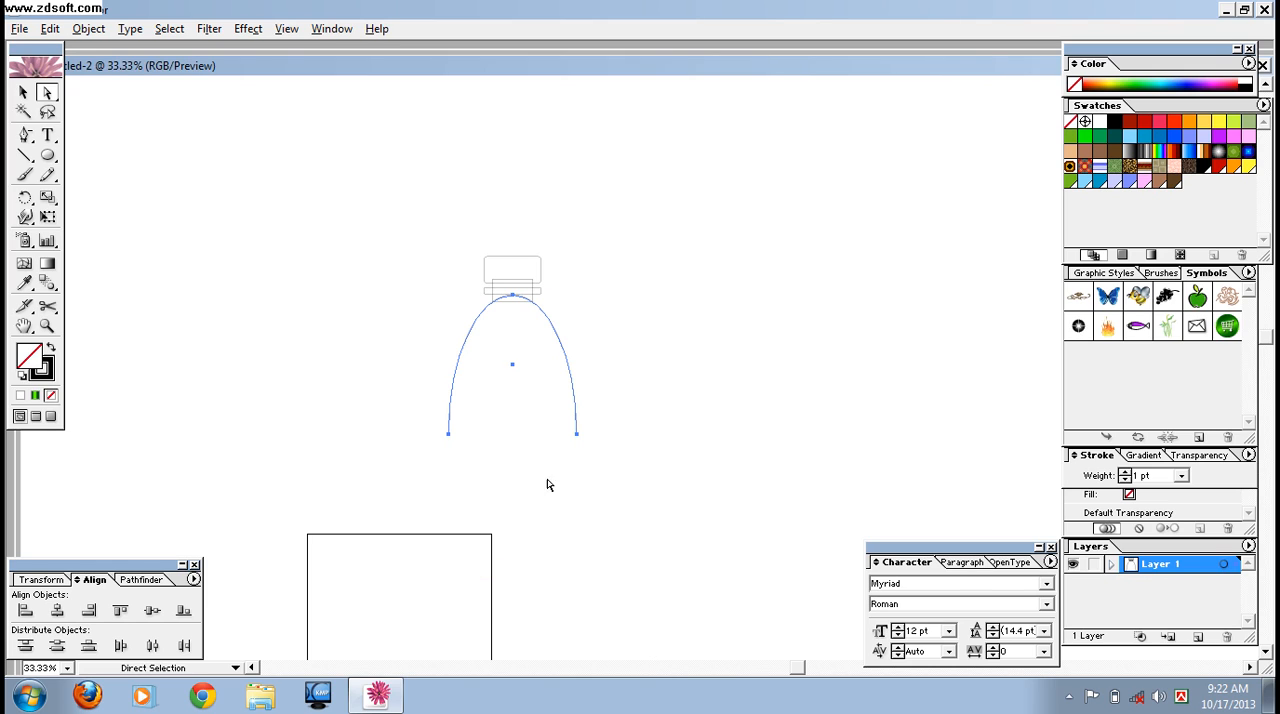
left_click(24, 94)
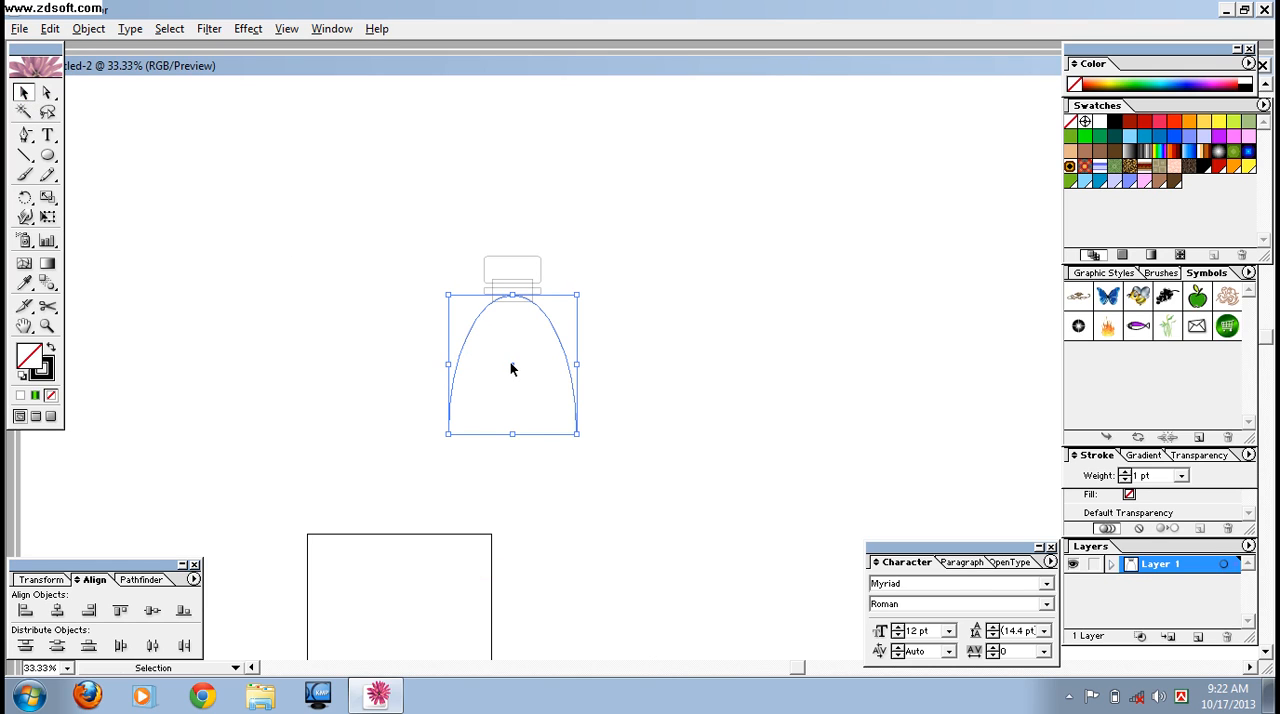
- Duplicate the arch to the right of the bottle and turn the copy upside down
left_click_drag(513, 369, 771, 385)
left_click_drag(838, 455, 686, 325)
left_click(630, 313)
- Combine the cap, neck, band and upper arch into one outline with Pathfinder's Add to Shape Area and expand it
left_click_drag(419, 217, 635, 497)
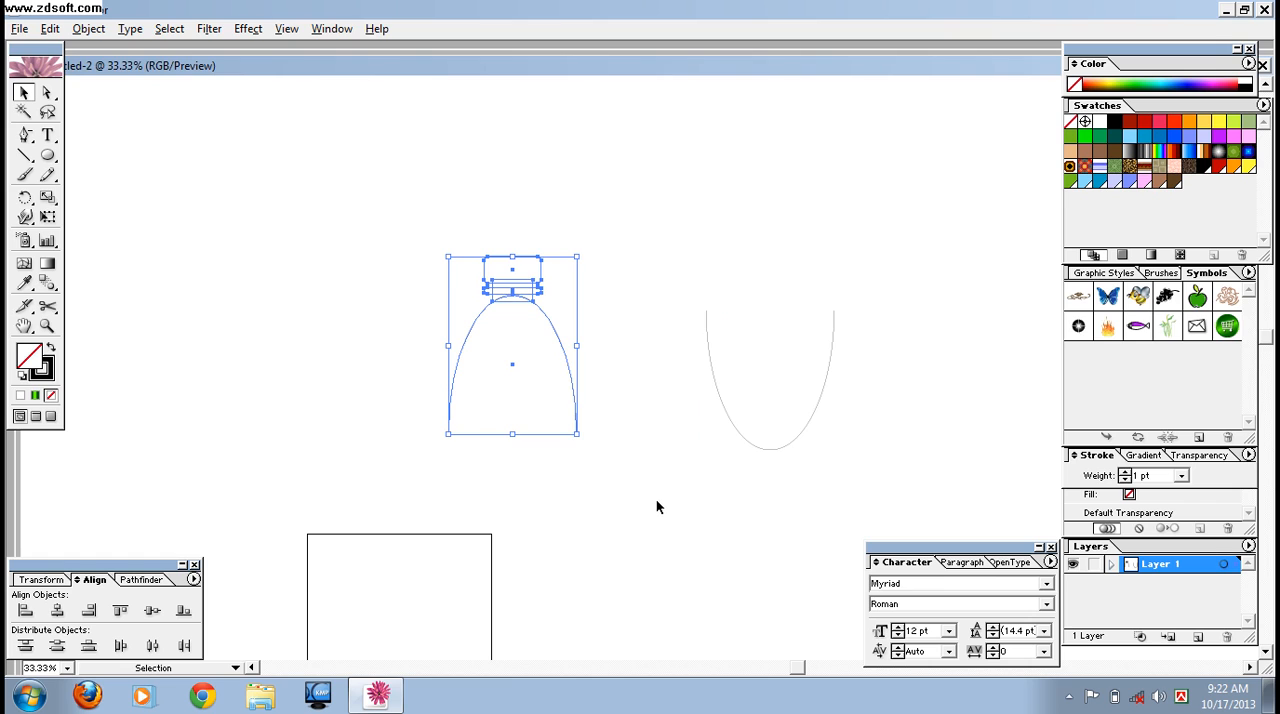
key("ctrl+plus")
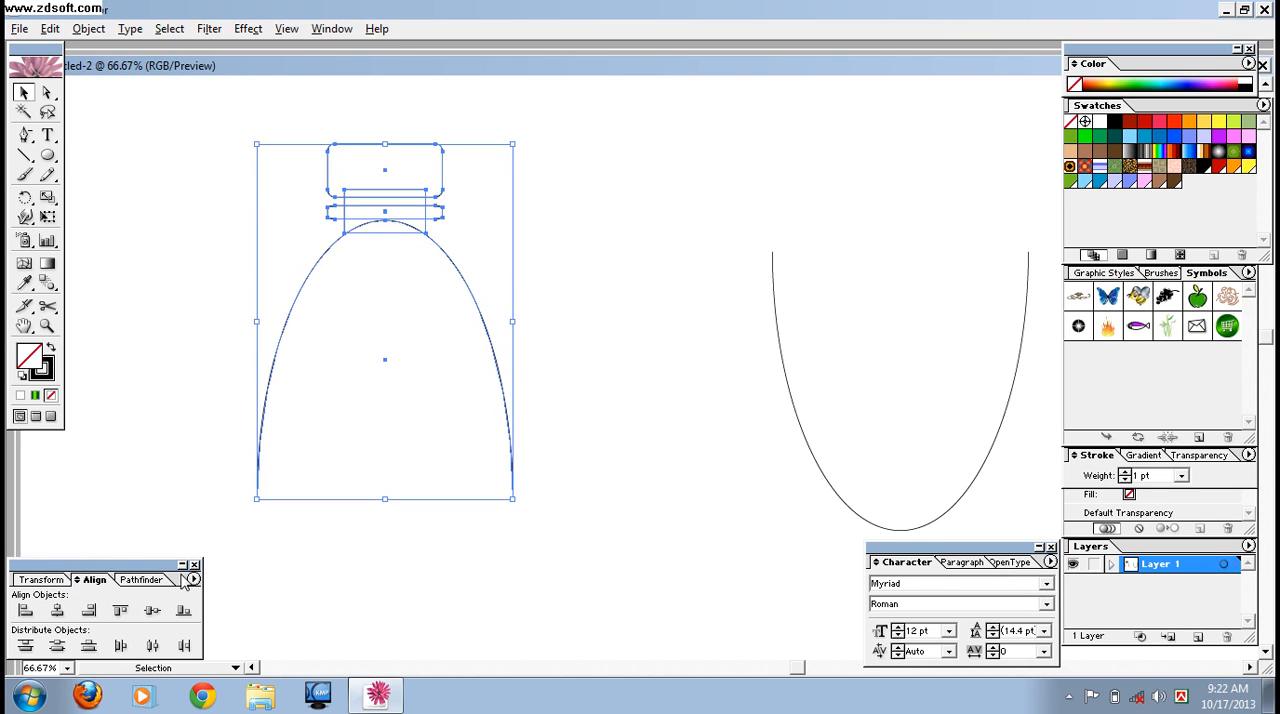
left_click(150, 581)
left_click(26, 612)
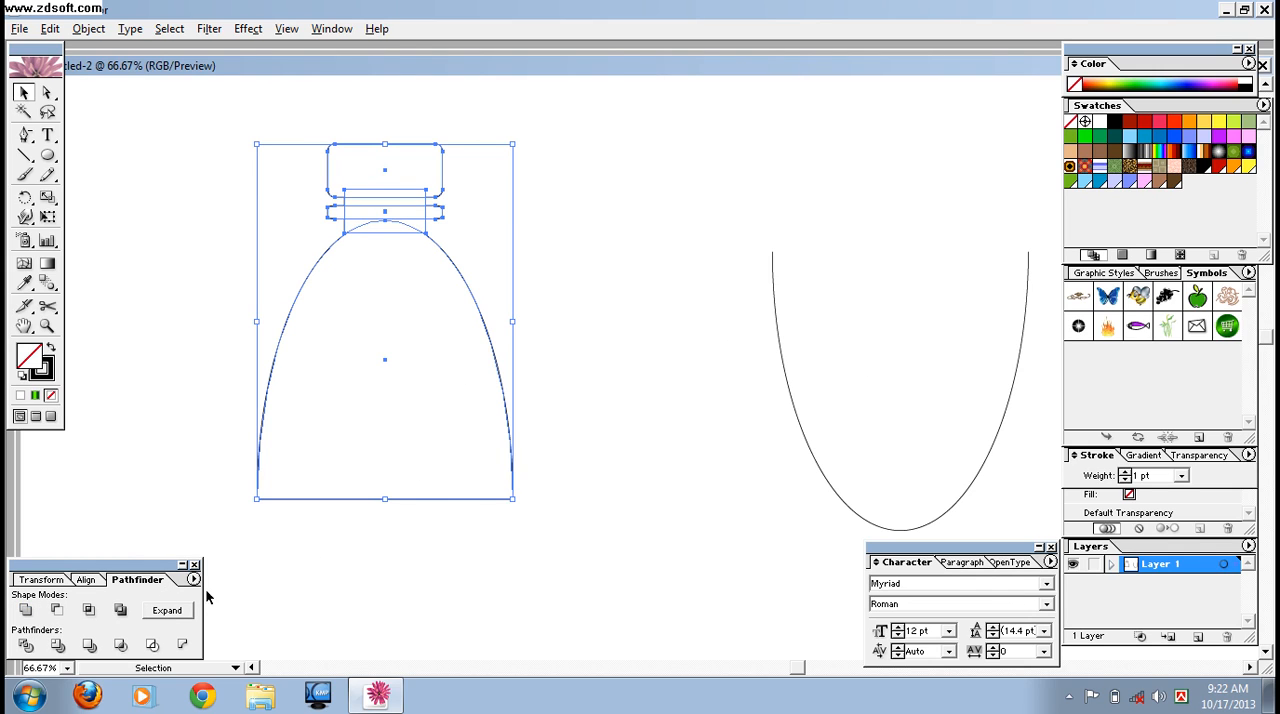
left_click(167, 610)
left_click(606, 480)
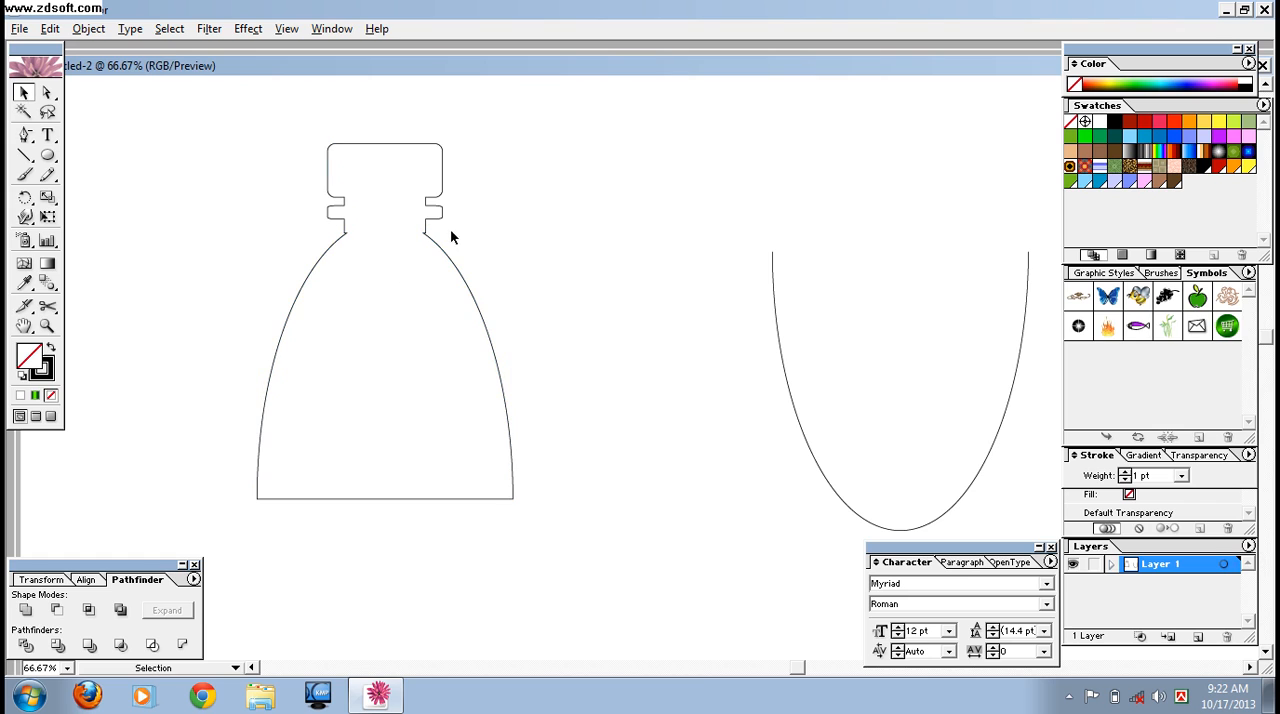
- Move the combined bottle top further left and bring the upturned arch closer to it
left_click_drag(424, 237, 346, 254)
left_click(589, 410)
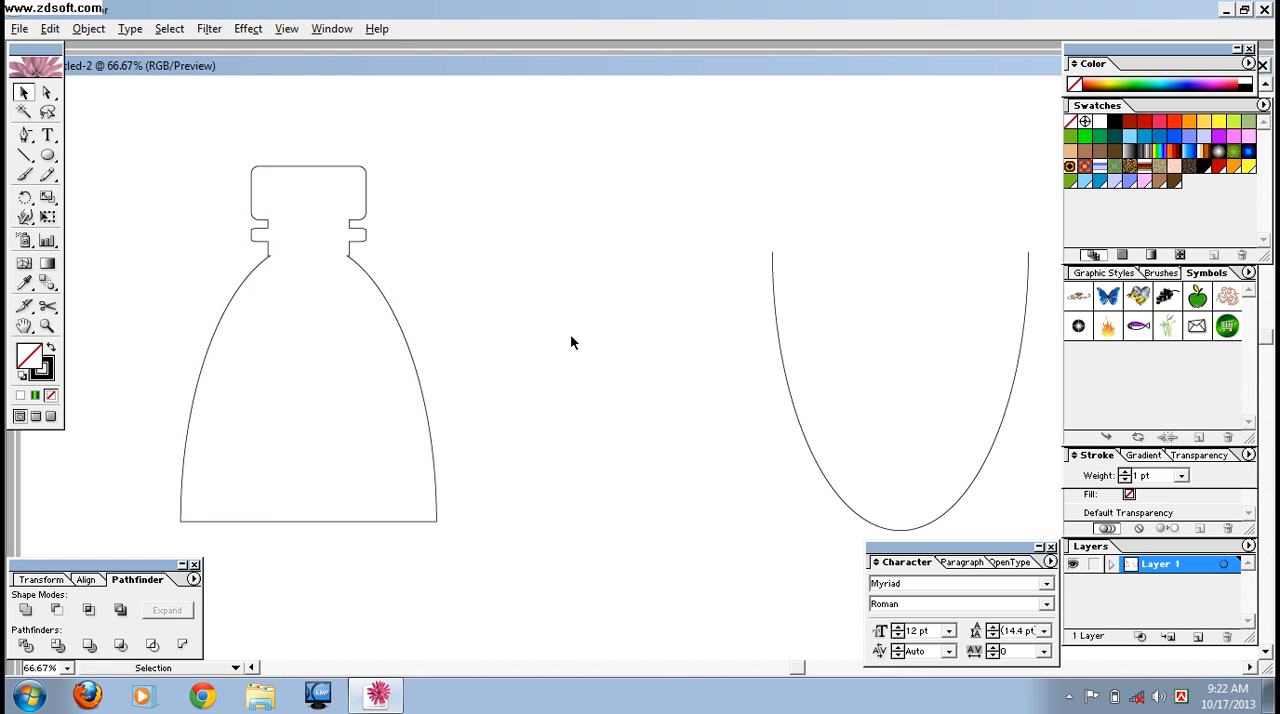
left_click(856, 462)
left_click_drag(898, 392, 652, 334)
left_click_drag(900, 391, 612, 325)
- Pull the lowest anchor point of the U-shaped curve upward with Direct Selection to form a wavy bottle base
left_click(47, 92)
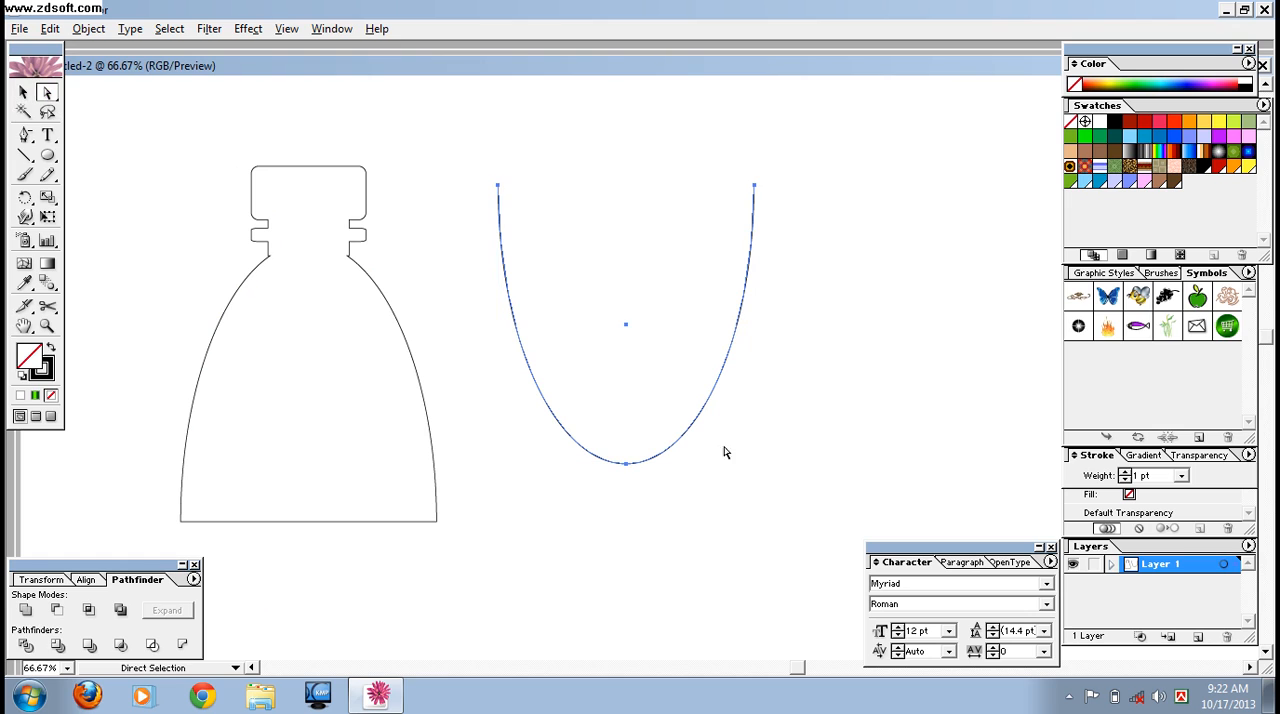
left_click_drag(695, 510, 543, 419)
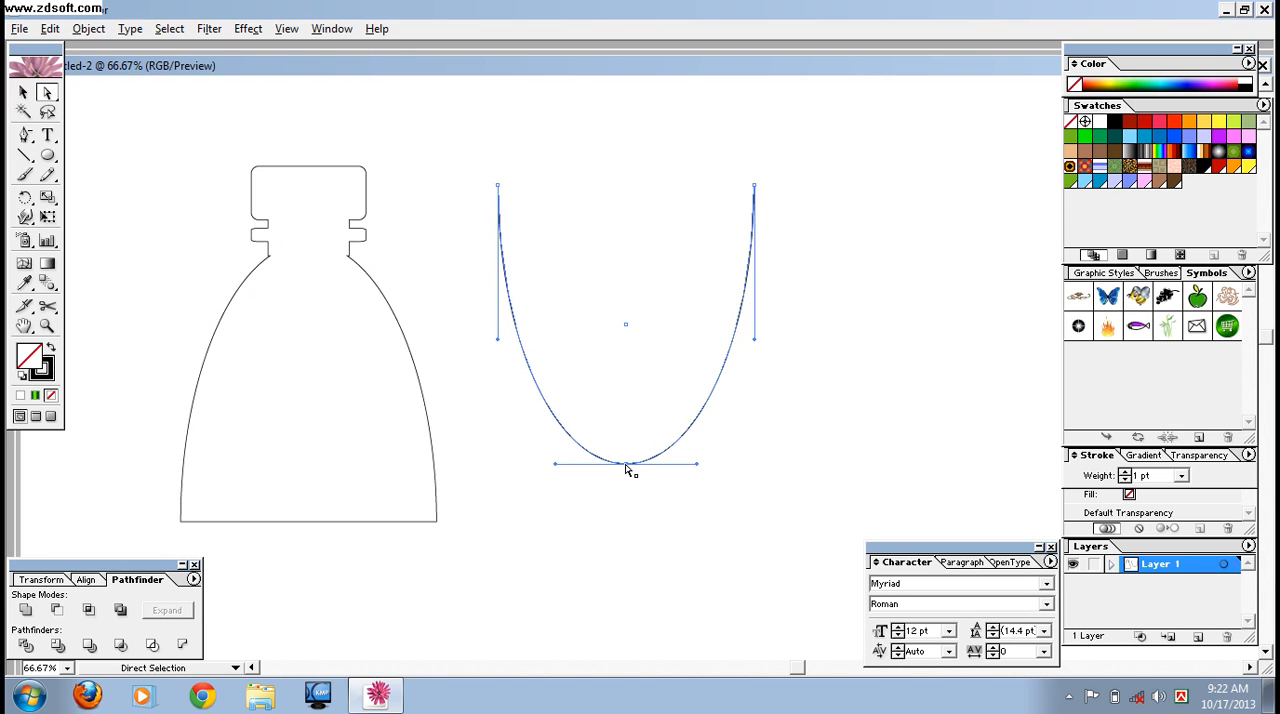
left_click_drag(627, 466, 611, 256)
left_click(647, 370)
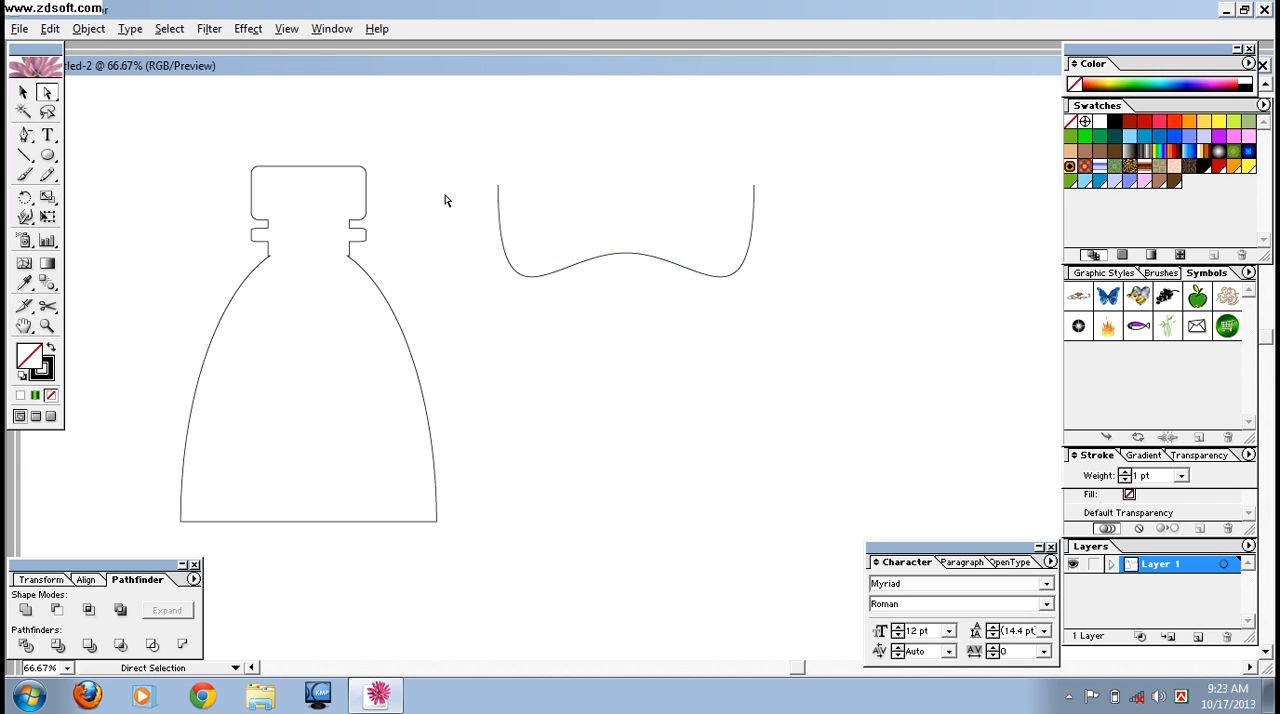
- Select the bottle top and the wavy base curve and set their stroke weight to 2 pt
left_click(23, 92)
left_click_drag(484, 175, 758, 395)
left_click(728, 417)
key("ctrl+minus")
key("ctrl+minus")
left_click_drag(608, 396, 577, 317)
left_click_drag(693, 277, 520, 520)
left_click_drag(175, 357, 489, 511)
left_click_drag(428, 452, 434, 366)
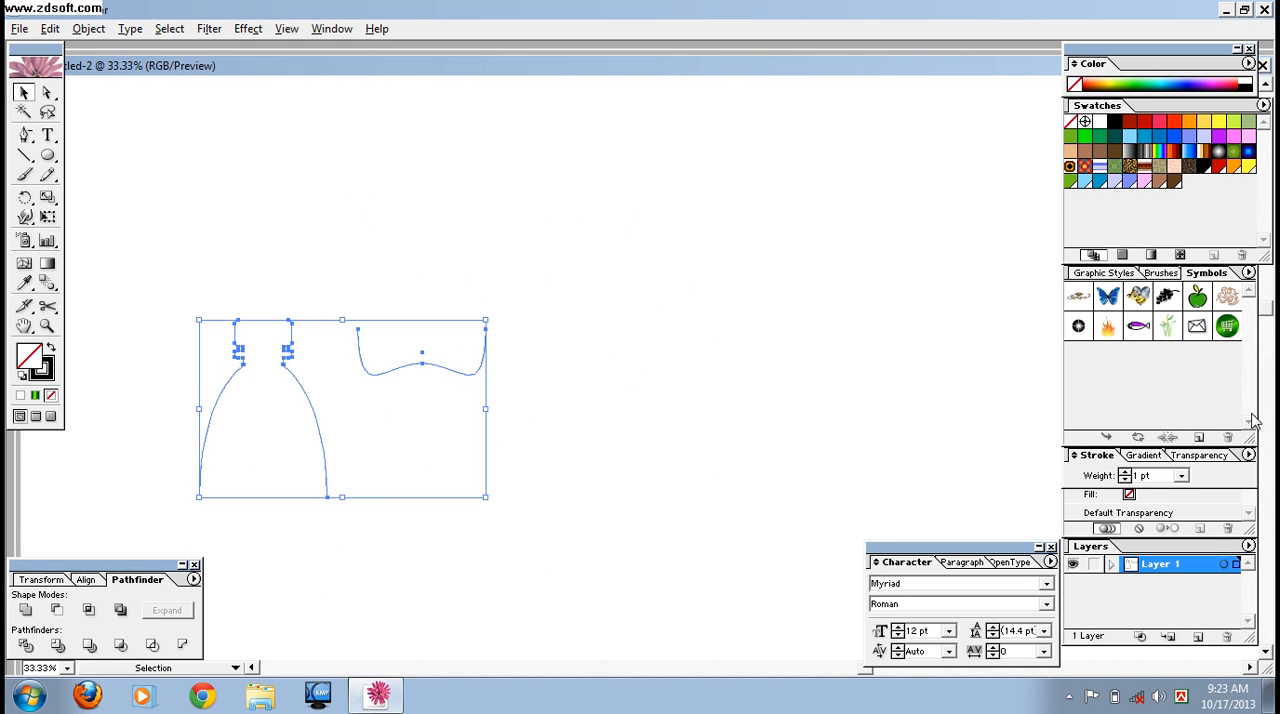
left_click(1181, 476)
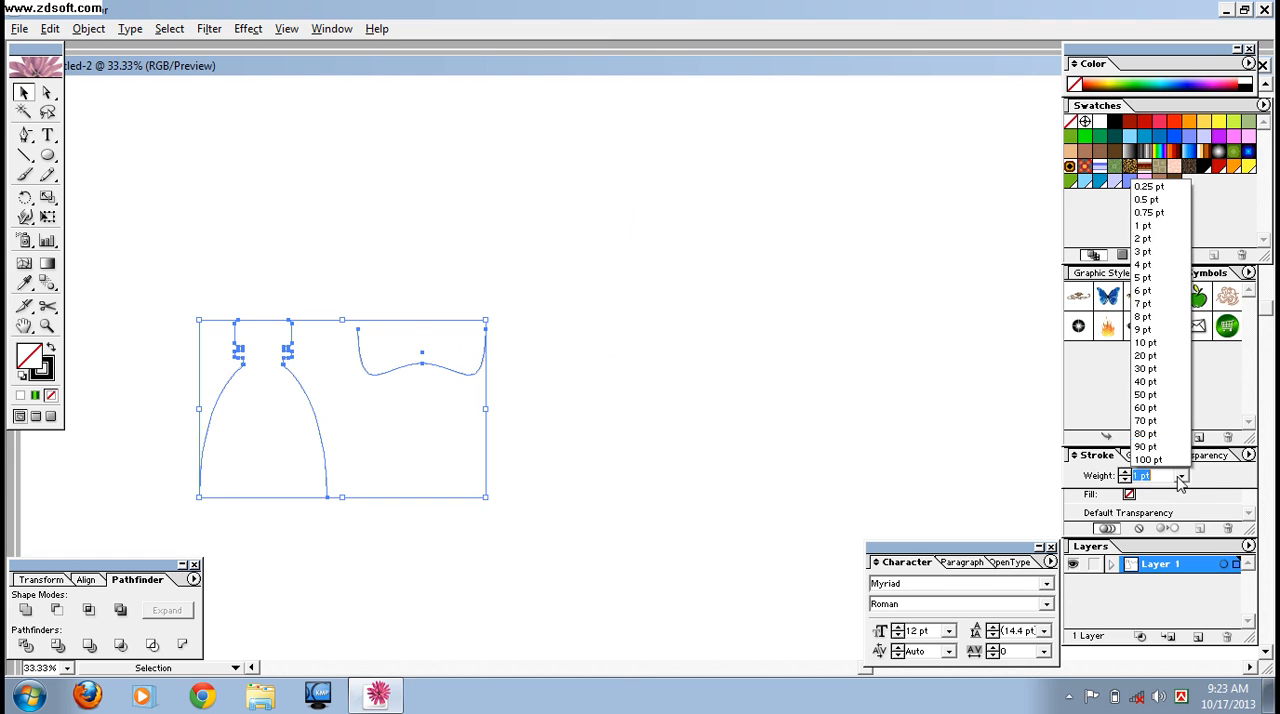
left_click(1143, 239)
left_click(800, 446)
- Move the wavy base curve away to the right and the bottle top upward, leaving room below it for the body
left_click_drag(393, 371, 654, 272)
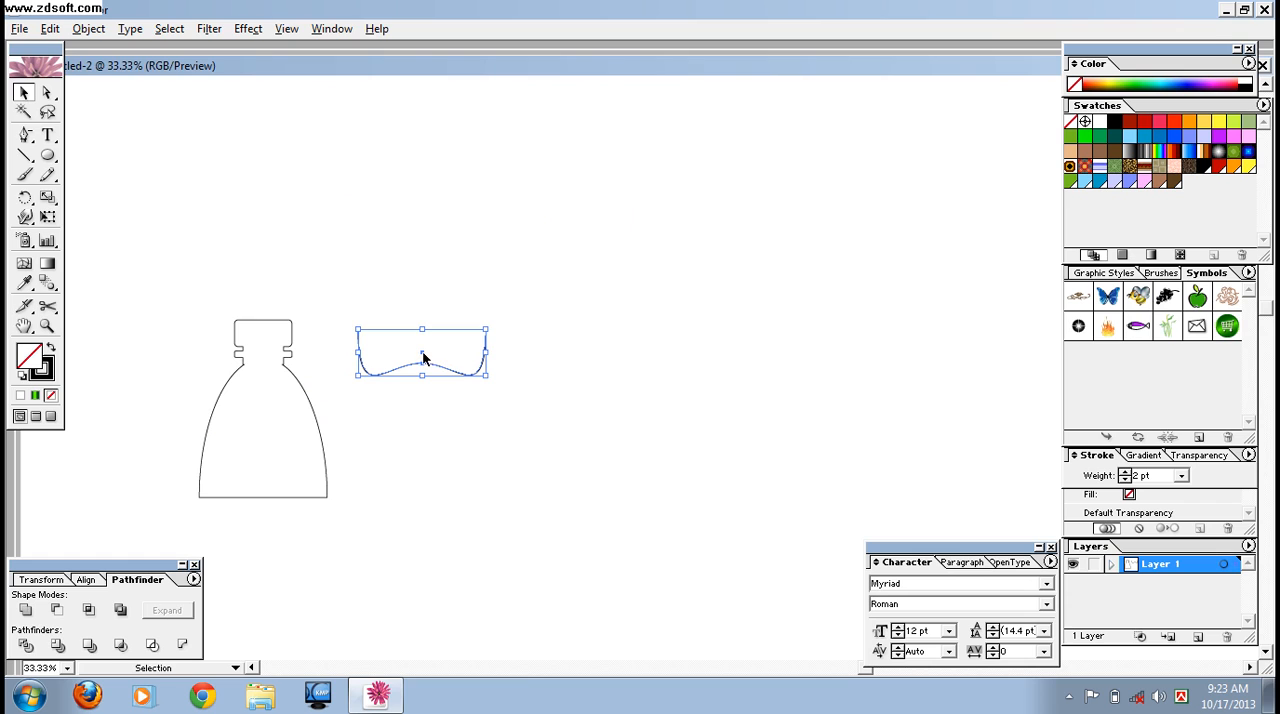
left_click_drag(423, 357, 725, 303)
left_click_drag(257, 322, 371, 162)
left_click(553, 430)
- Draw a rectangle directly beneath the bottle top and widen it to match the width of the top's lower edge
left_click_drag(47, 157, 75, 163)
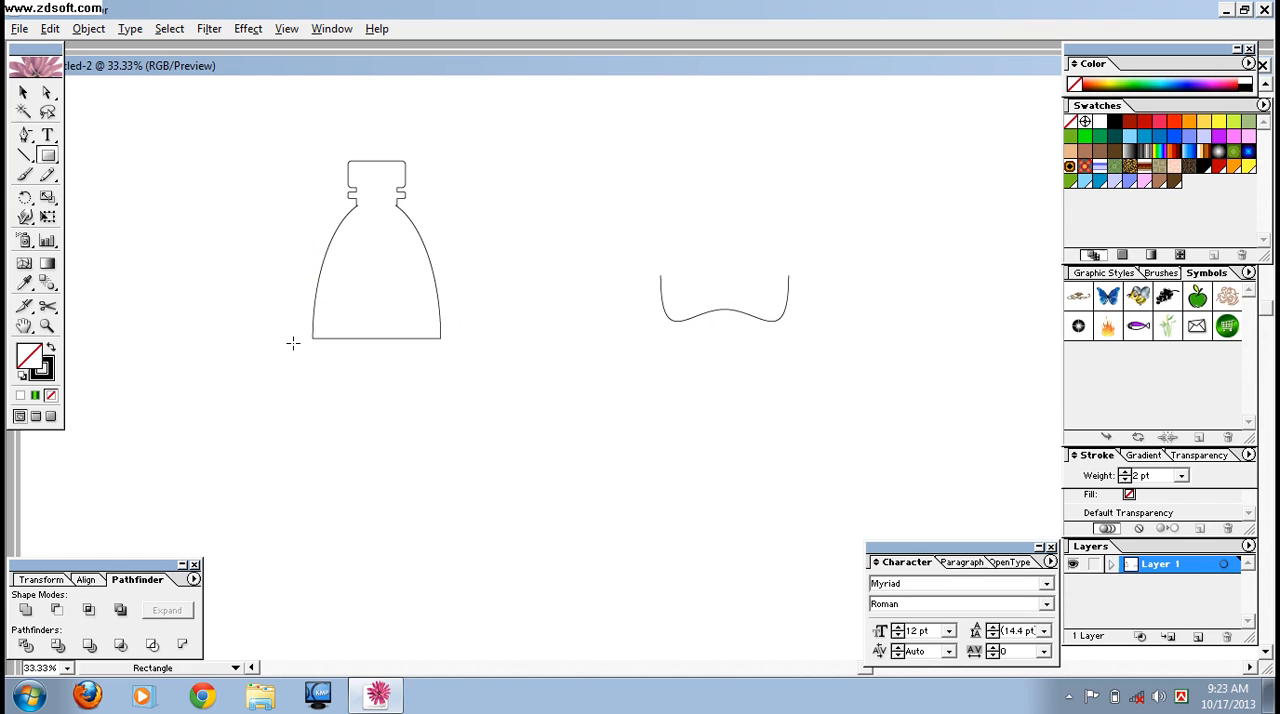
key("ctrl+plus")
key("ctrl+plus")
key("space")
left_click_drag(204, 274, 518, 234)
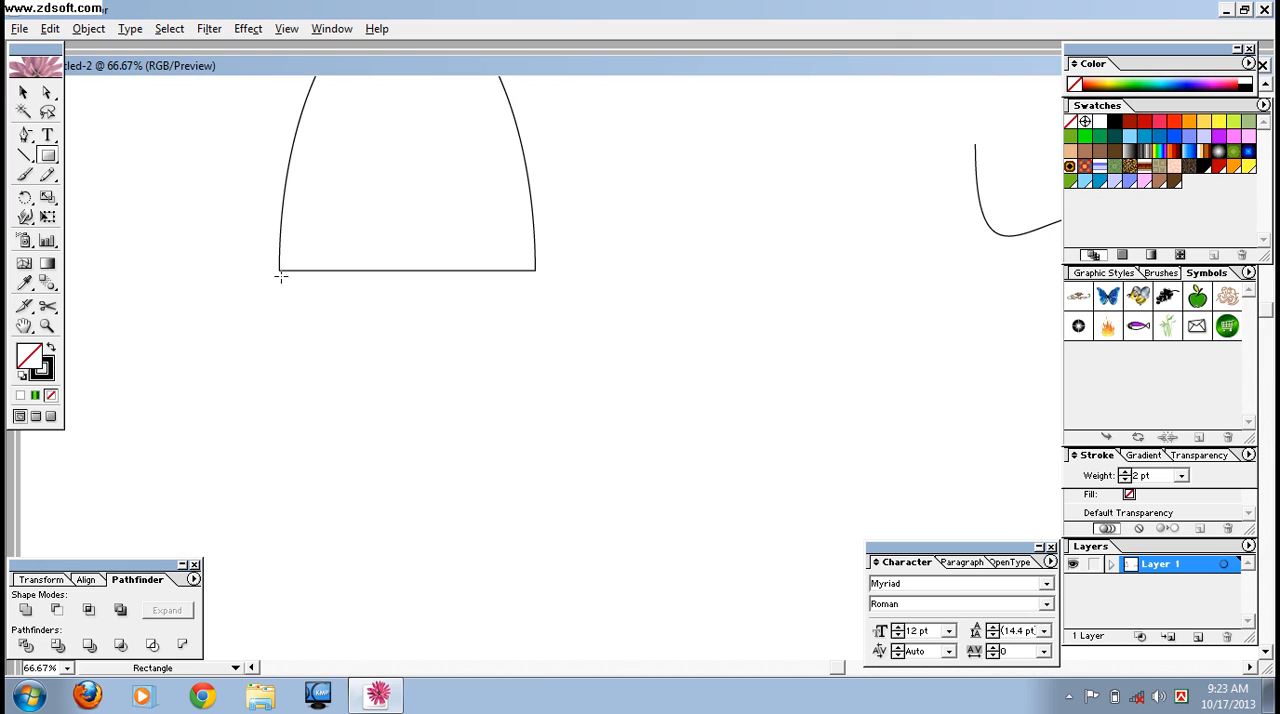
left_click_drag(279, 271, 533, 522)
left_click_drag(533, 402, 535, 407)
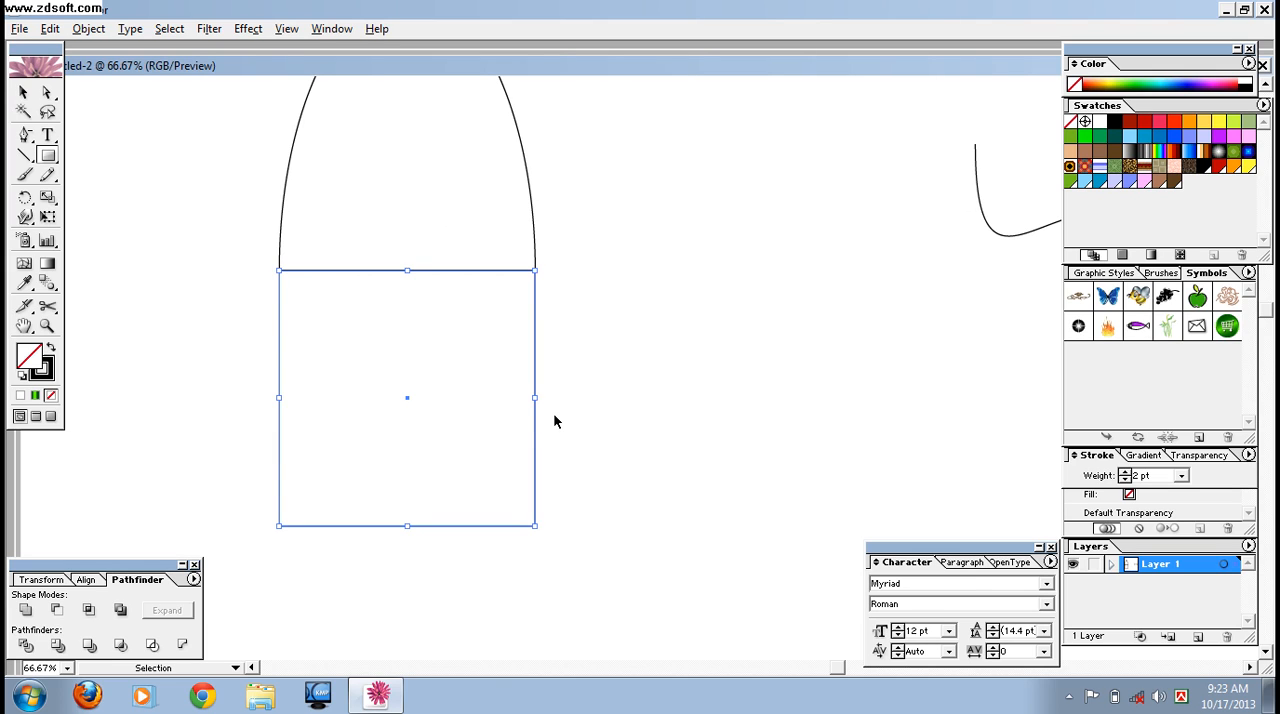
key("ctrl+minus")
- Duplicate the body rectangle, shorten the copy to about a third of its height, and place it directly beneath the original
left_click(24, 92)
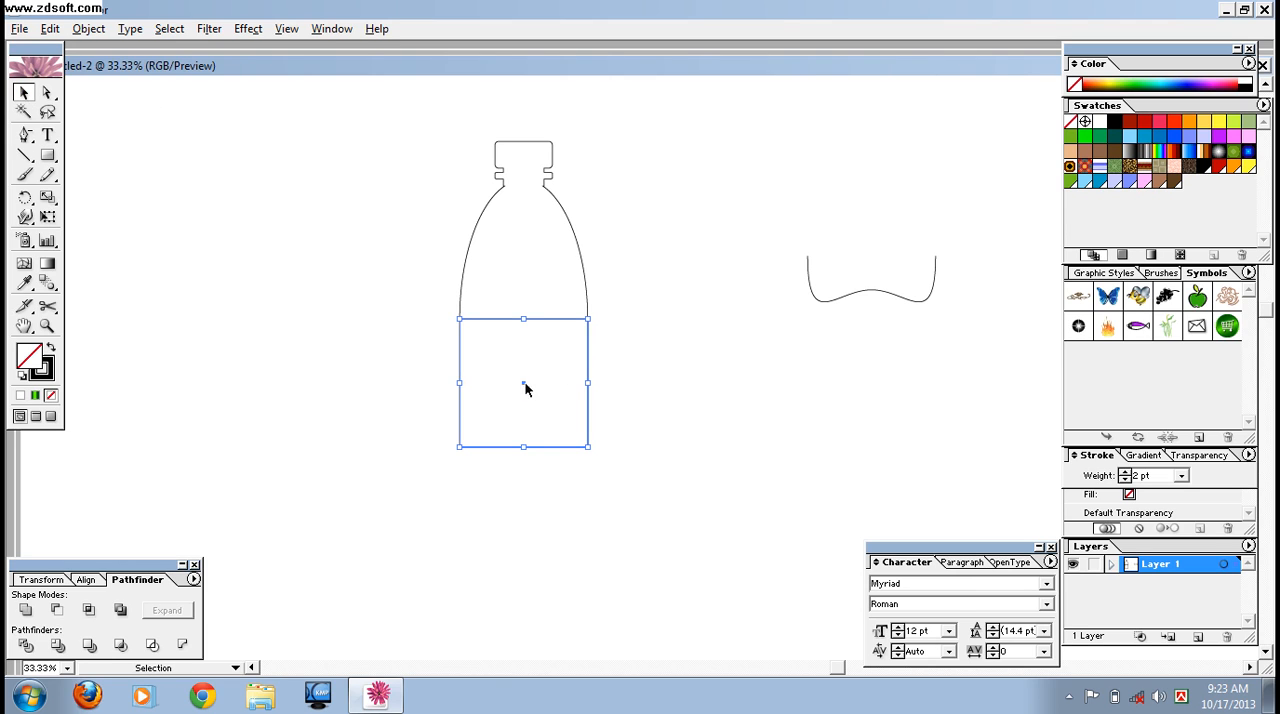
left_click_drag(527, 383, 308, 335)
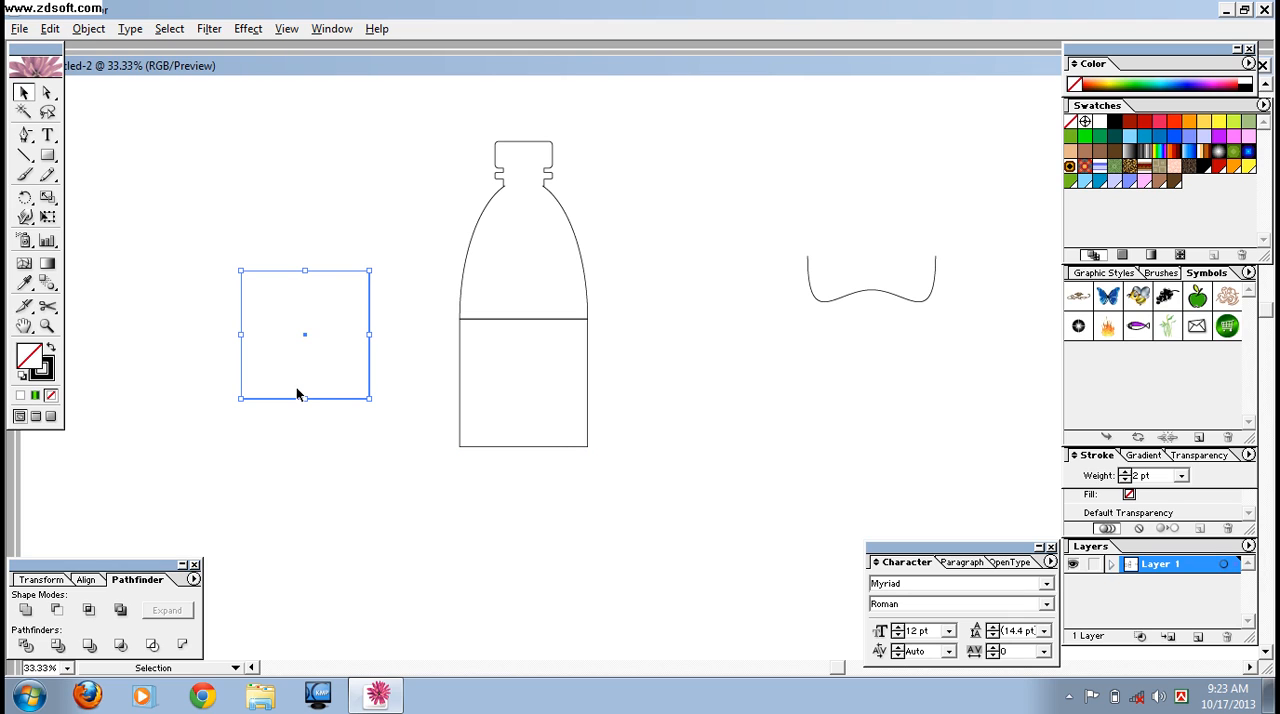
left_click_drag(306, 399, 306, 326)
left_click(300, 320)
left_click_drag(281, 261, 522, 467)
left_click(601, 573)
left_click_drag(376, 130, 712, 544)
left_click(868, 338)
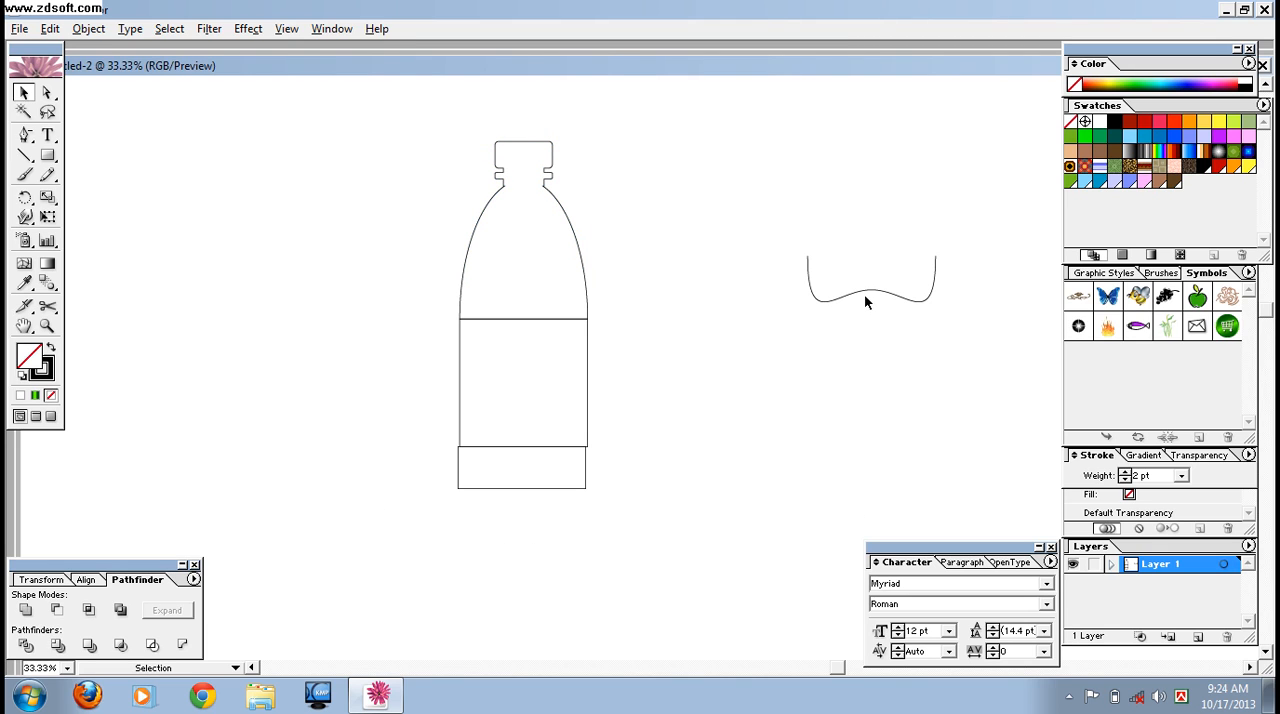
- Place the wavy base curve under the short rectangle and align all bottle parts on their horizontal centers
left_click_drag(867, 294, 519, 527)
left_click(686, 568)
left_click_drag(323, 106, 679, 592)
left_click(93, 580)
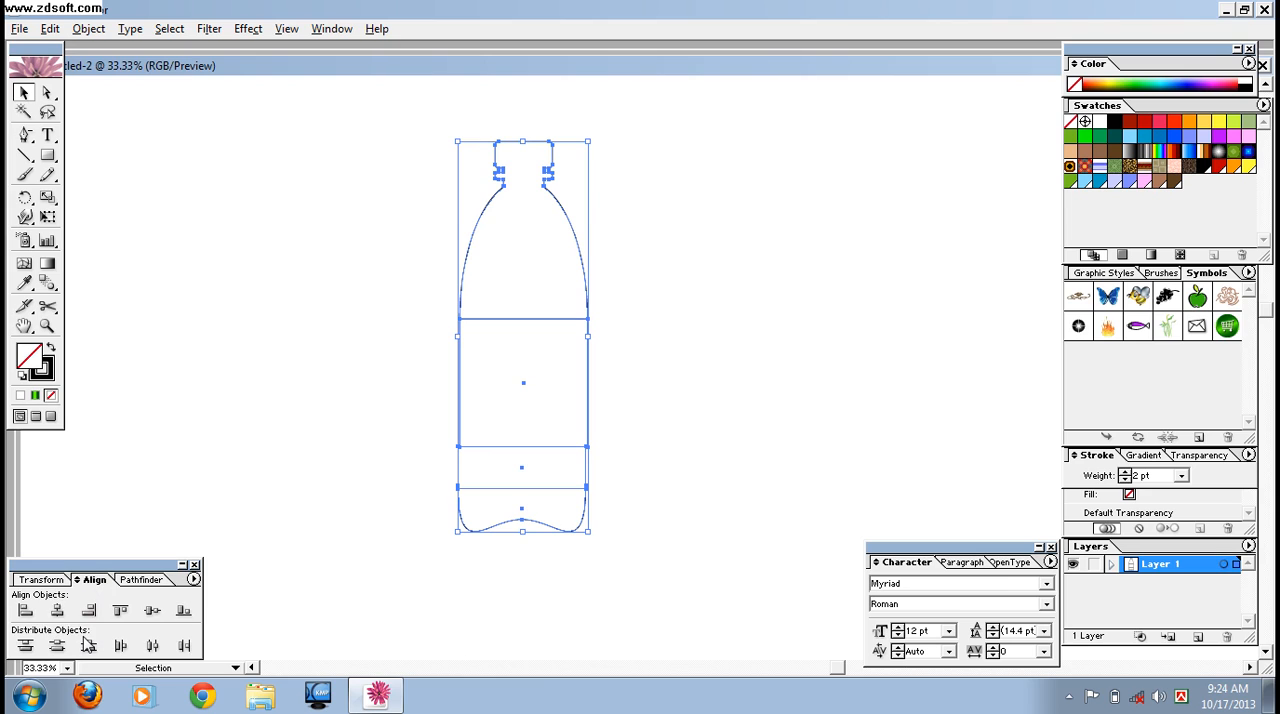
left_click(62, 615)
left_click(623, 578)
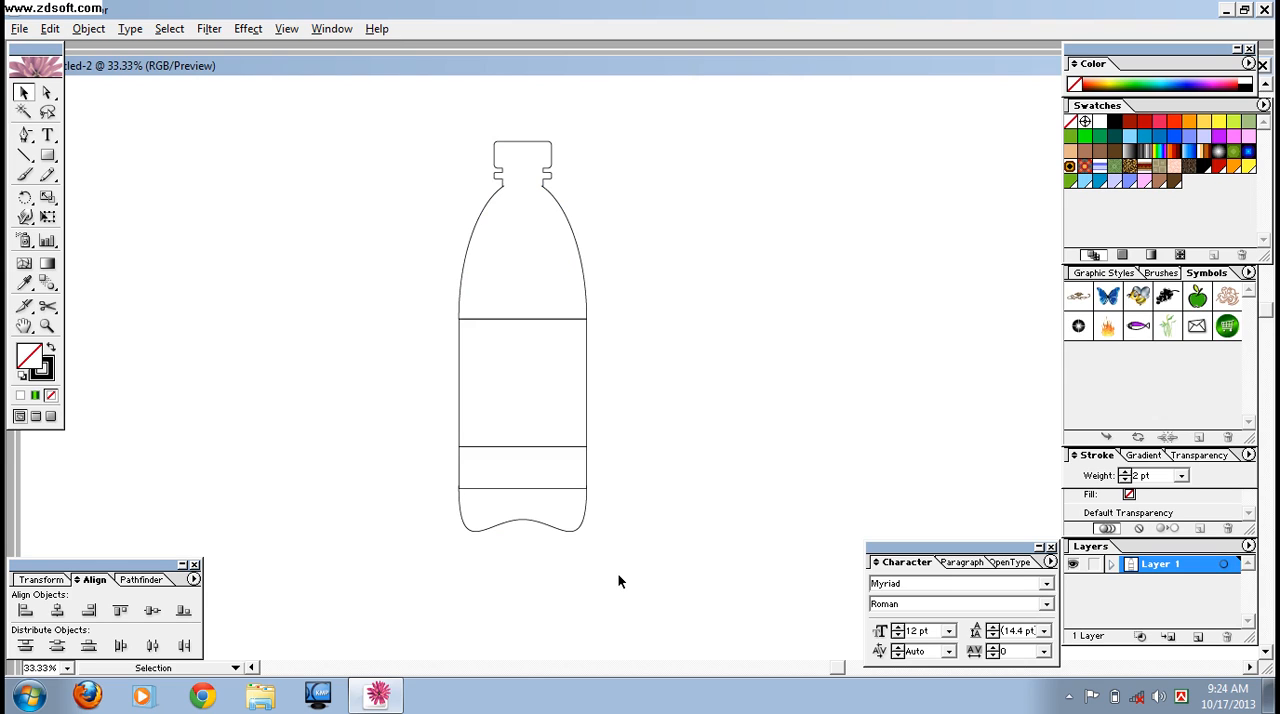
- Nudge the wavy base curve down in small increments to meet the lower edge of the short rectangle
key("ctrl+equal")
left_click(530, 611)
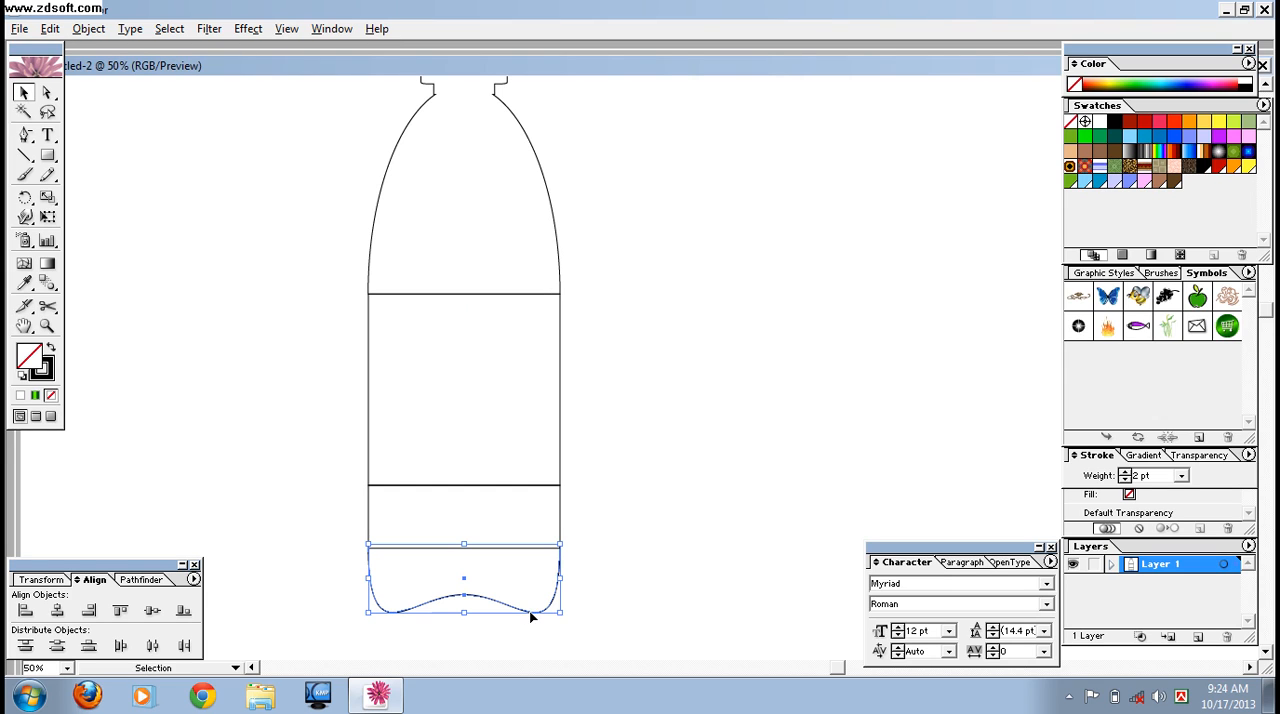
key("Down")
key("Down")
key("Down")
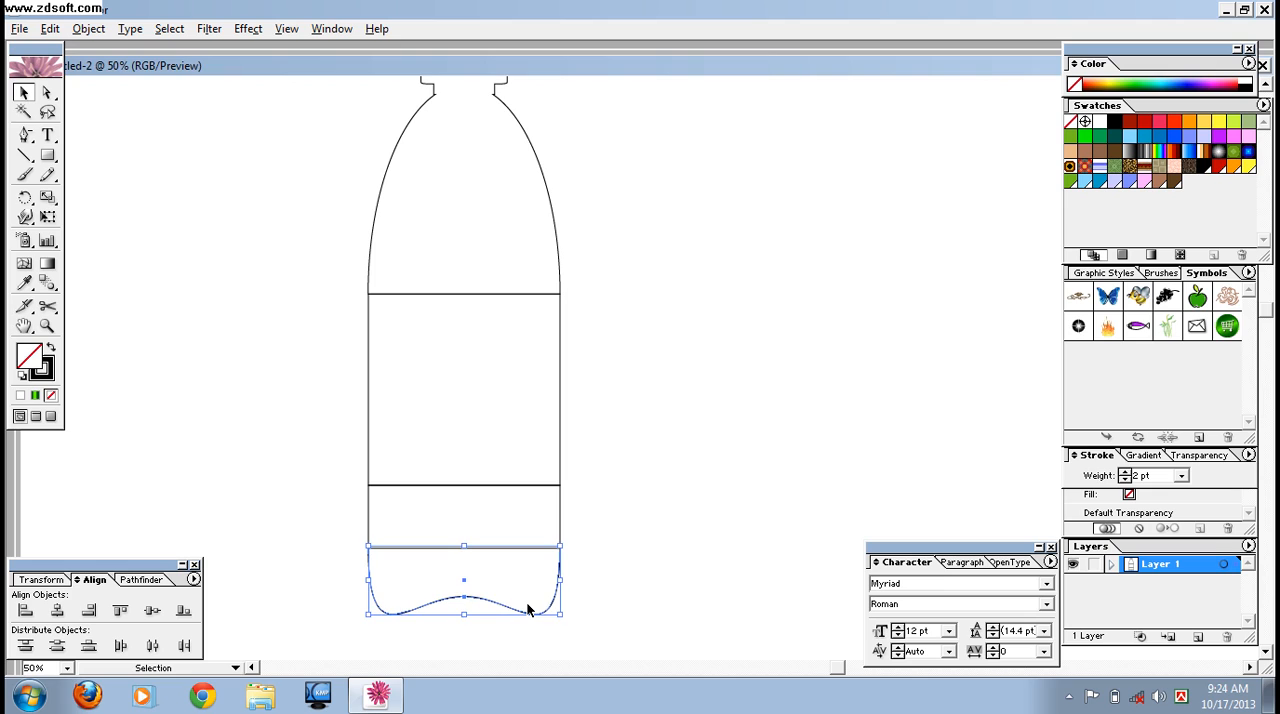
left_click(683, 553)
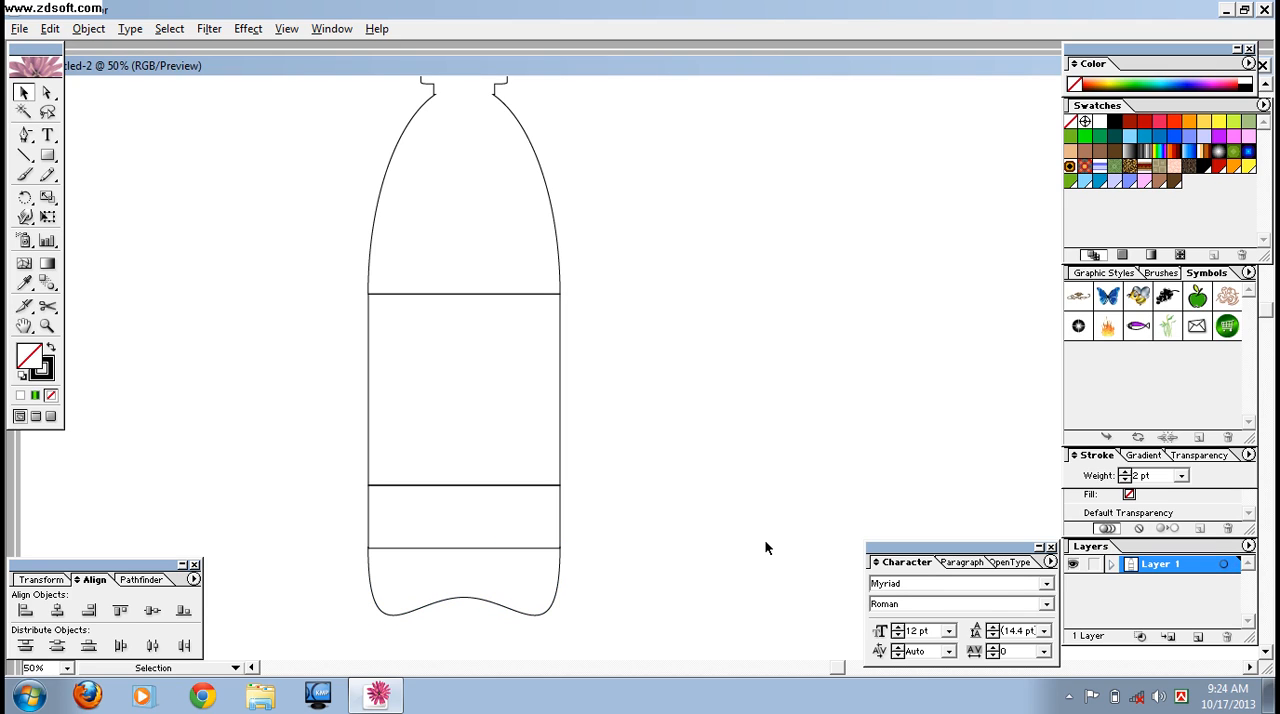
- Combine all the bottle parts into one outline with Pathfinder's Add to Shape Area and expand it
key("ctrl+minus")
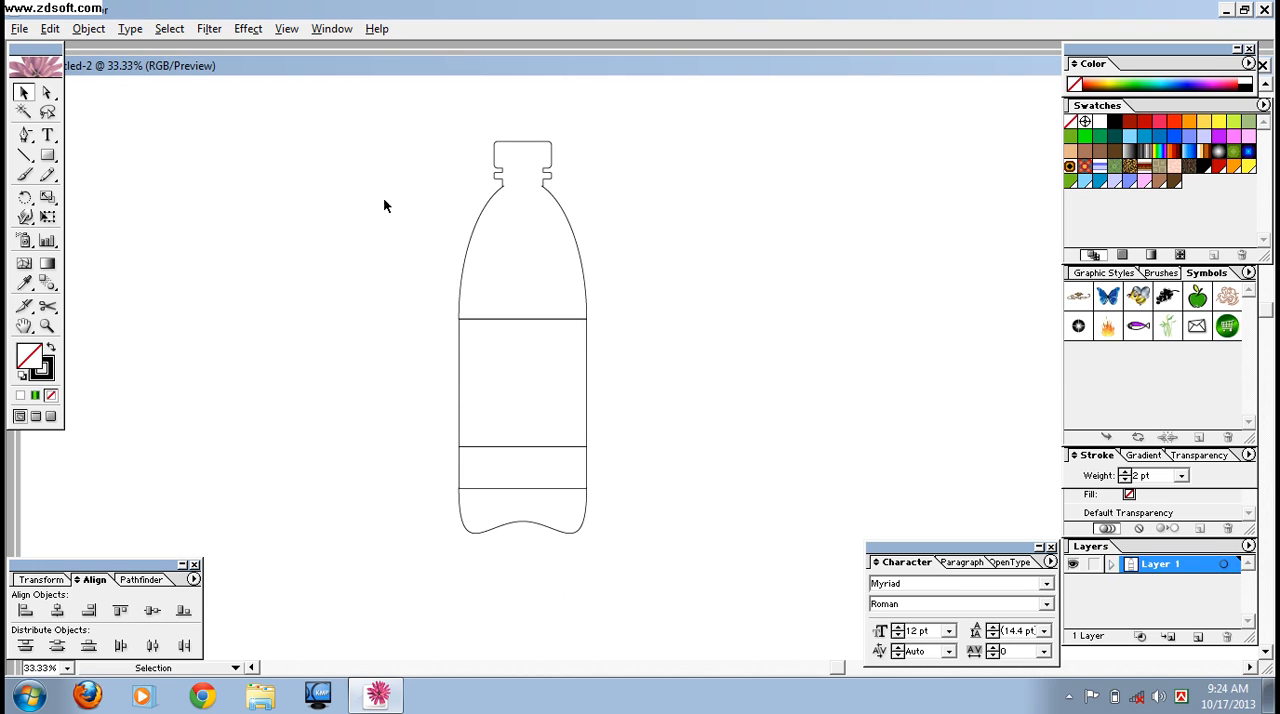
left_click_drag(372, 146, 738, 588)
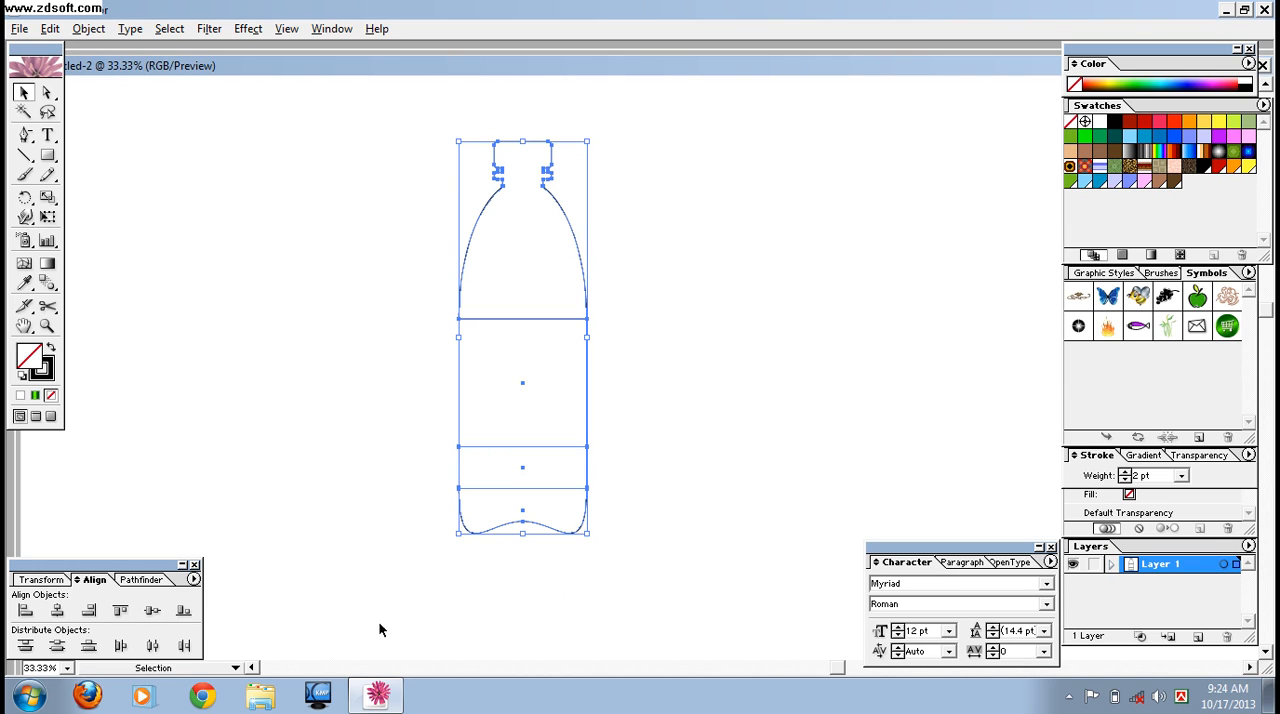
left_click(152, 580)
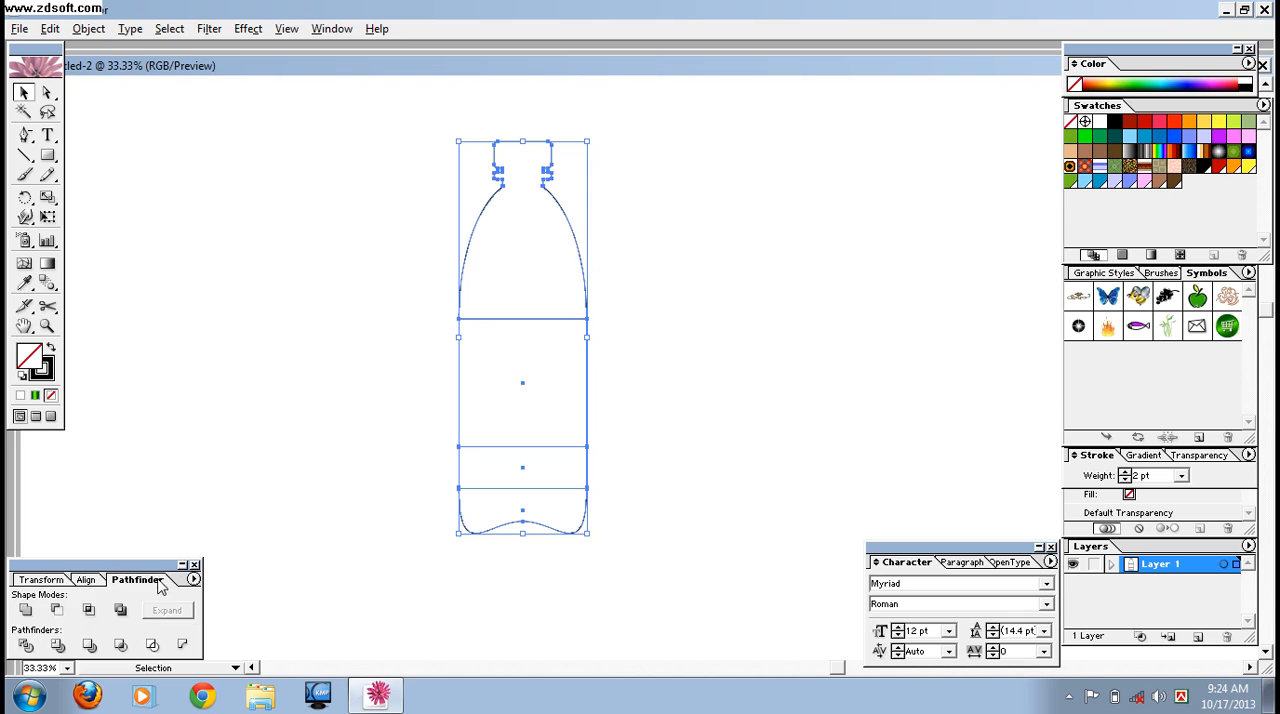
left_click(26, 611)
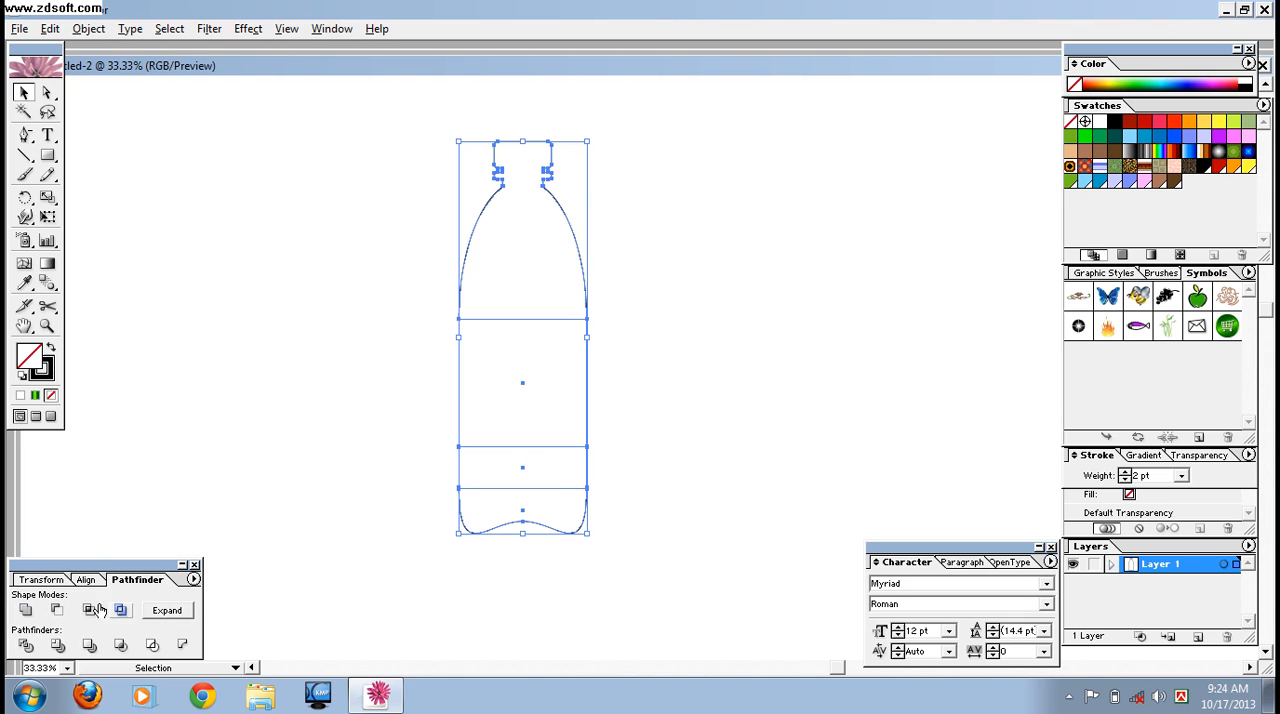
left_click(158, 616)
left_click(660, 369)
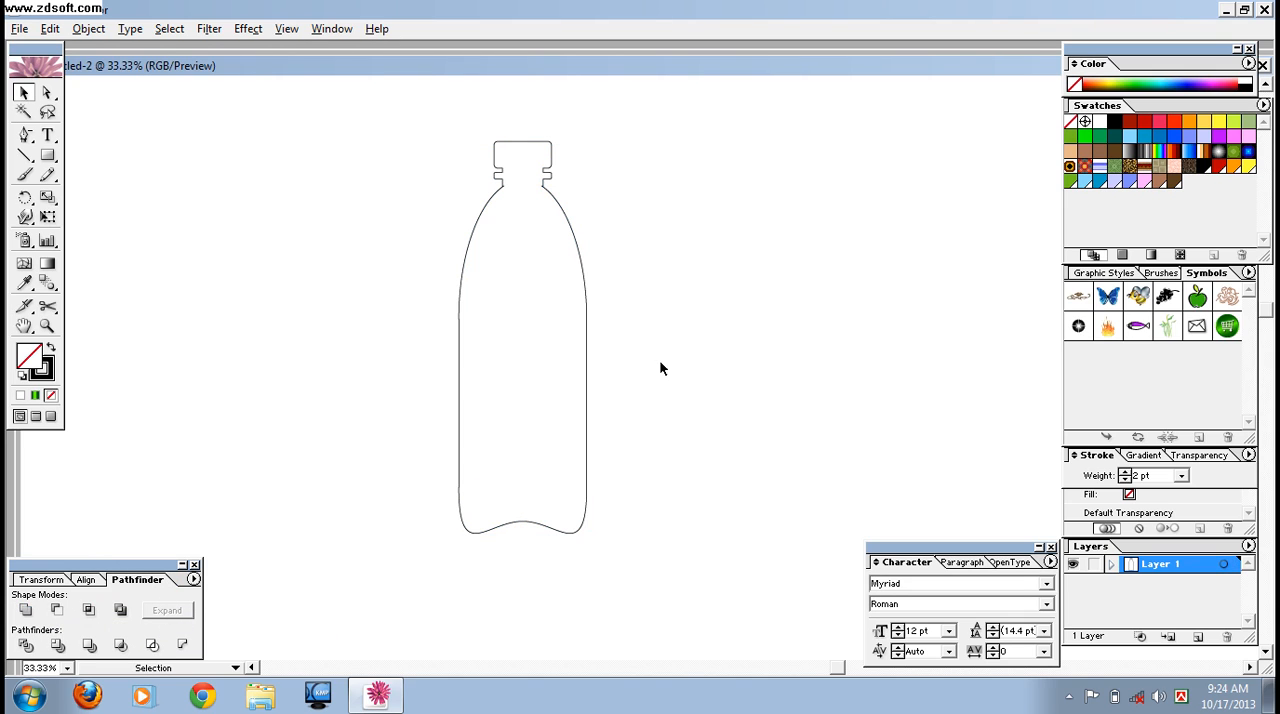
- Move the bottle outline to the left and draw a vertical line through its middle, extending past both ends
left_click_drag(587, 294, 416, 294)
left_click(632, 380)
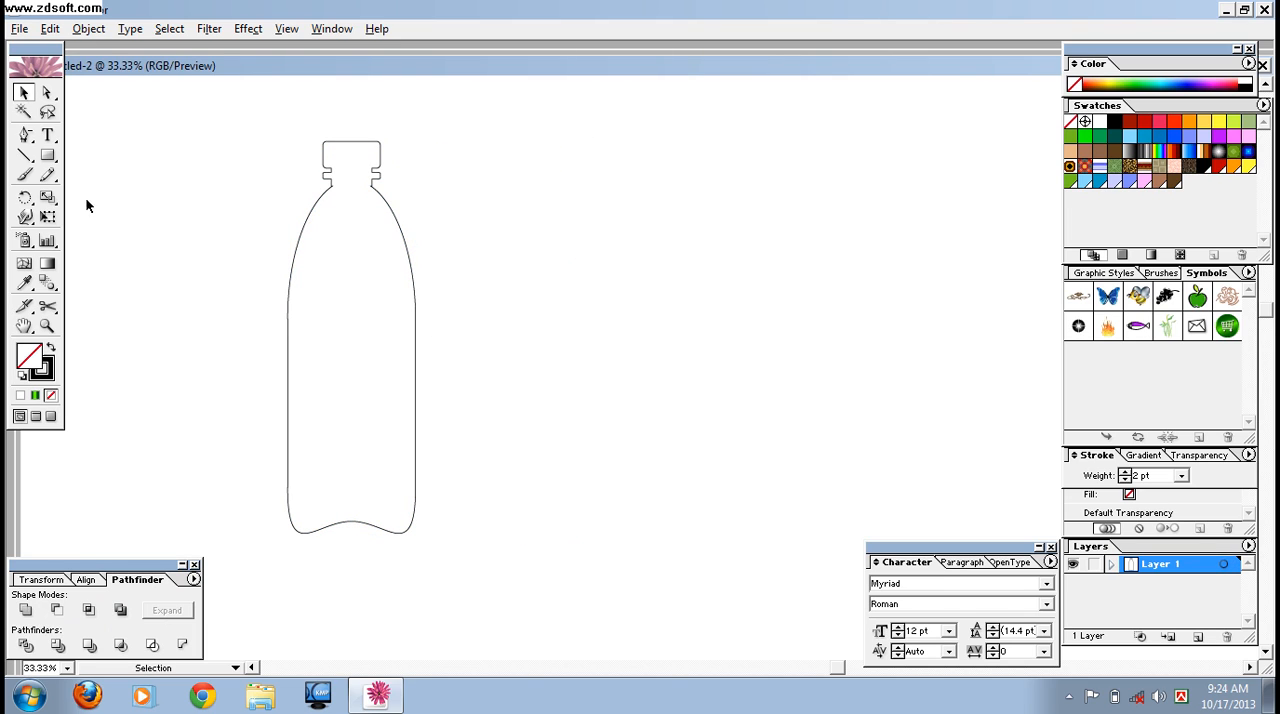
left_click(24, 156)
left_click_drag(349, 122, 340, 575)
- Align the vertical line and the bottle outline on their horizontal centers
left_click(24, 92)
left_click_drag(169, 123, 546, 469)
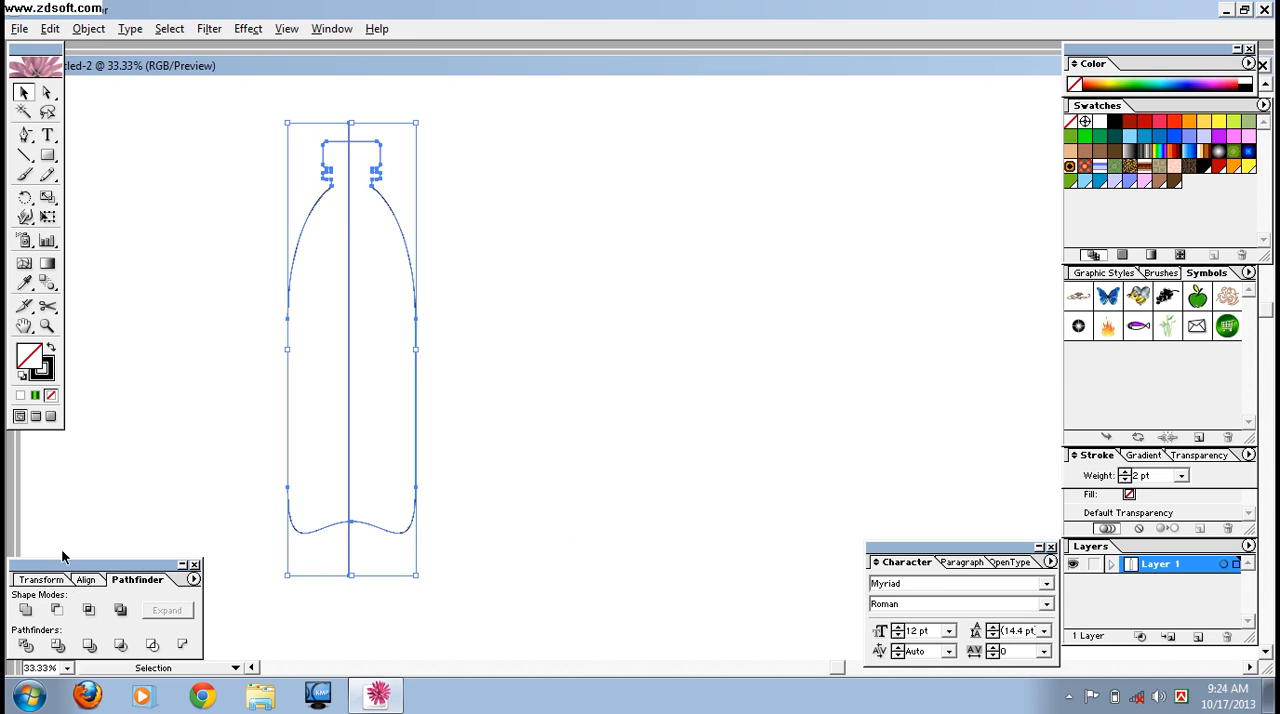
left_click(90, 580)
left_click(57, 610)
left_click(692, 372)
- Split the bottle outline along the vertical line with Pathfinder's Divide
left_click_drag(263, 143, 502, 462)
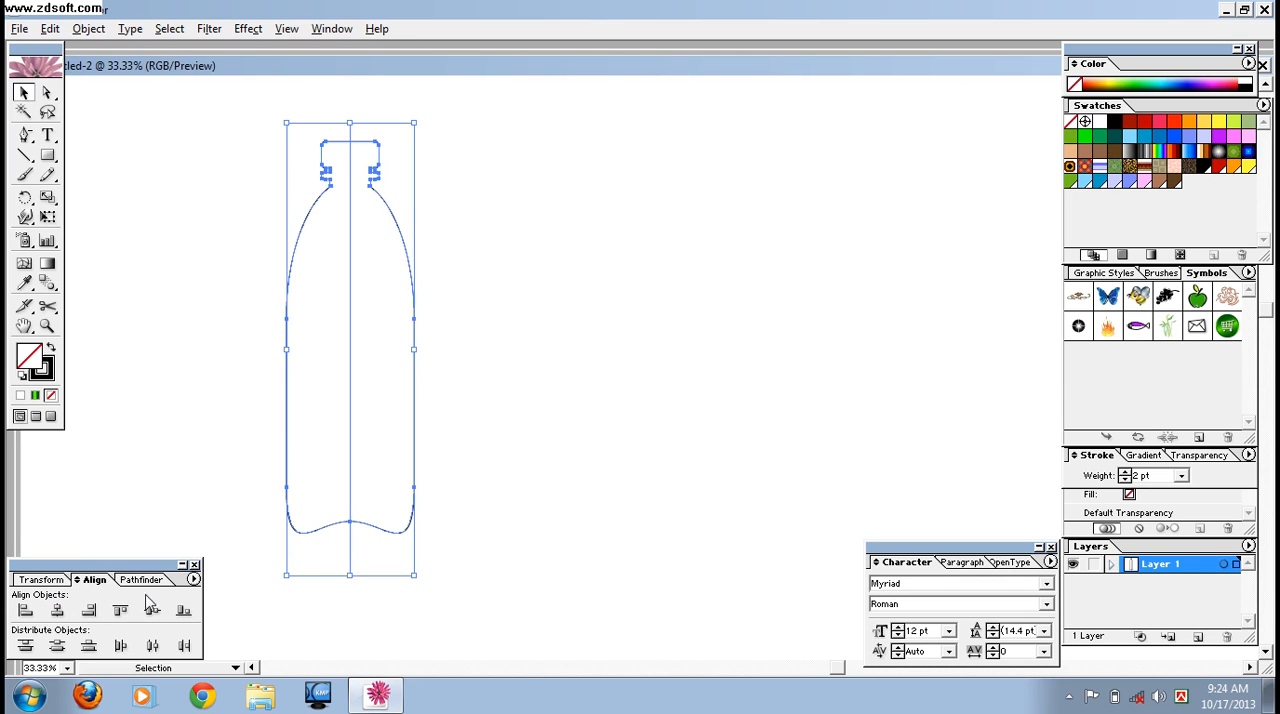
left_click(141, 580)
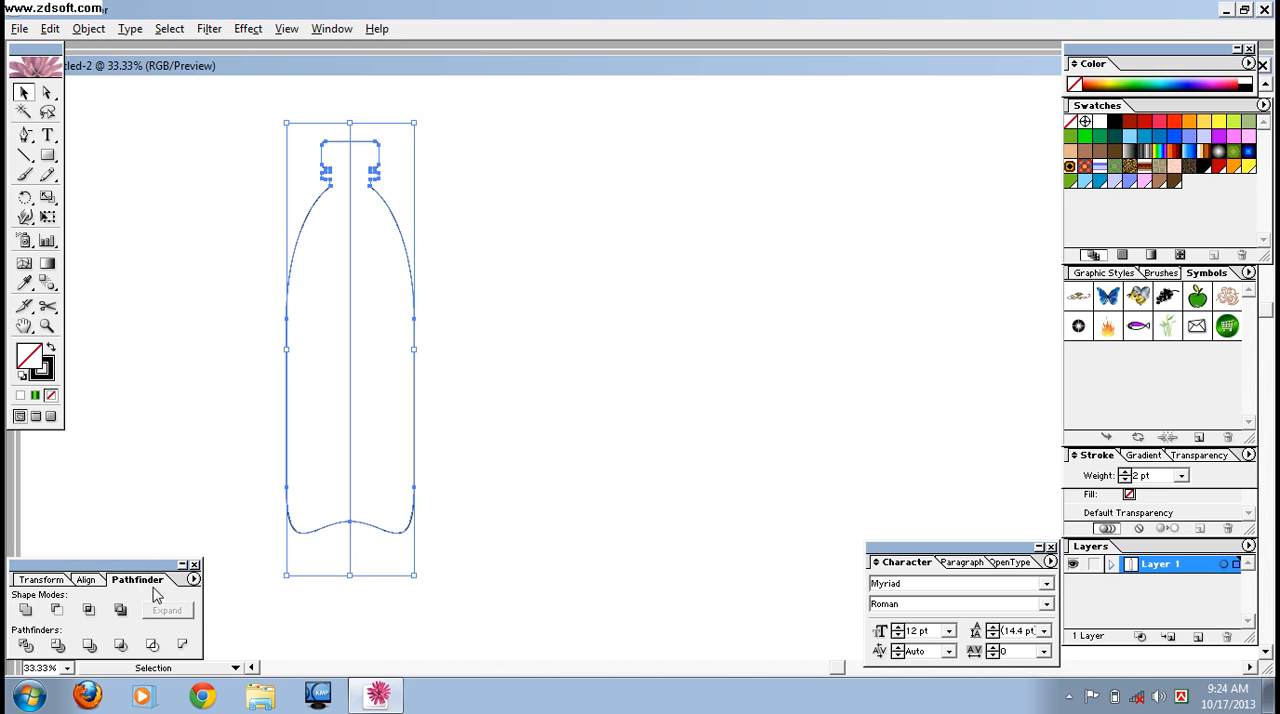
left_click(26, 647)
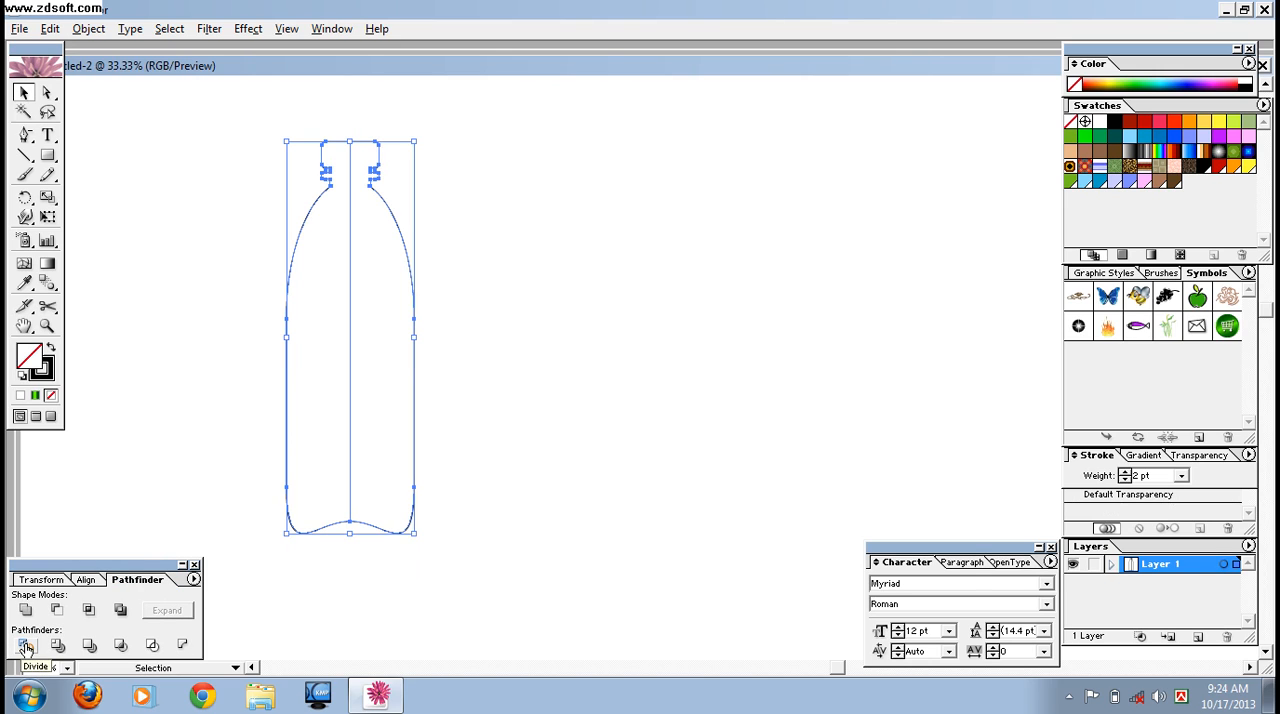
left_click(265, 602)
- Delete the right half of the divided bottle with Direct Selection, keeping the left half
key("a")
left_click_drag(434, 243, 400, 357)
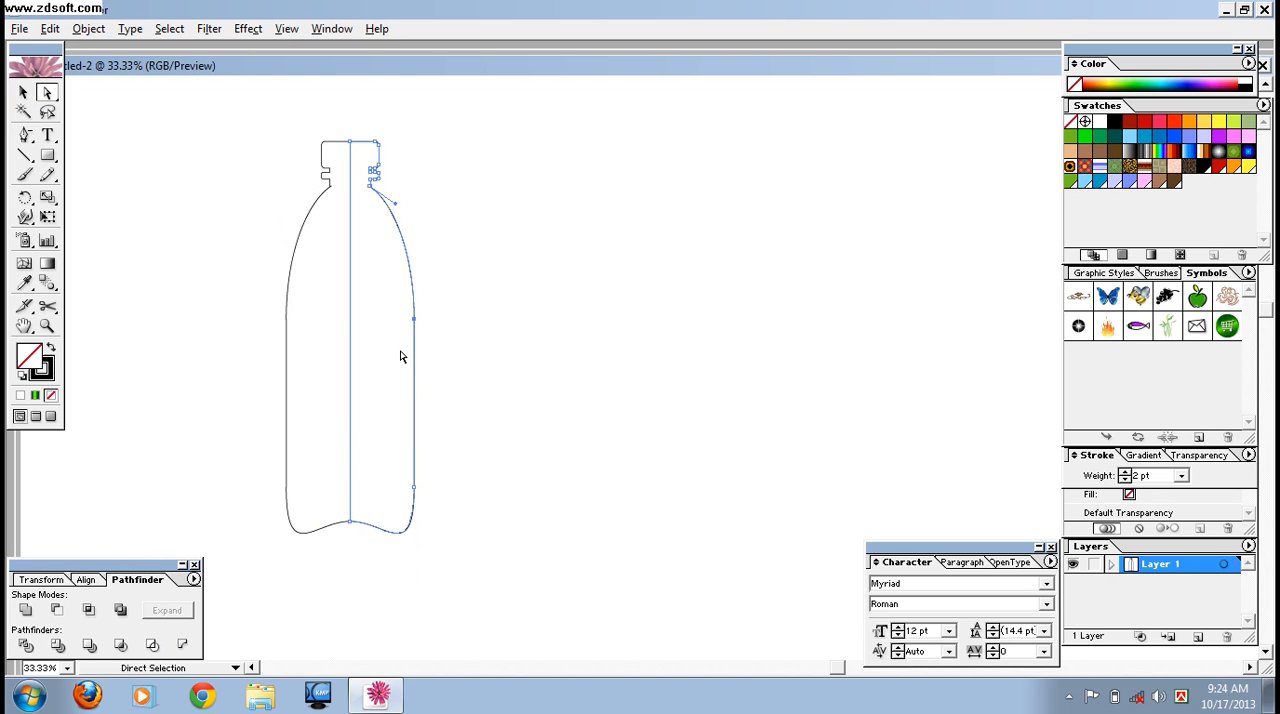
key("Delete")
key("Delete")
left_click_drag(391, 303, 340, 356)
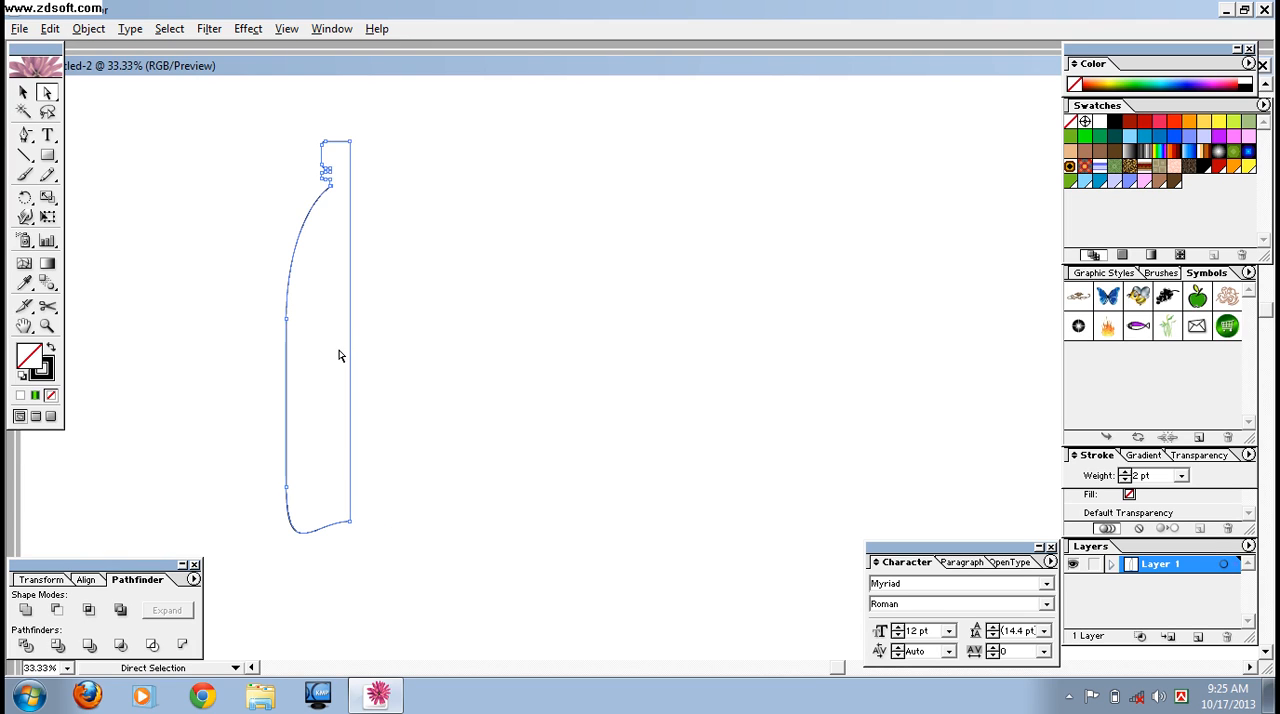
left_click(380, 355)
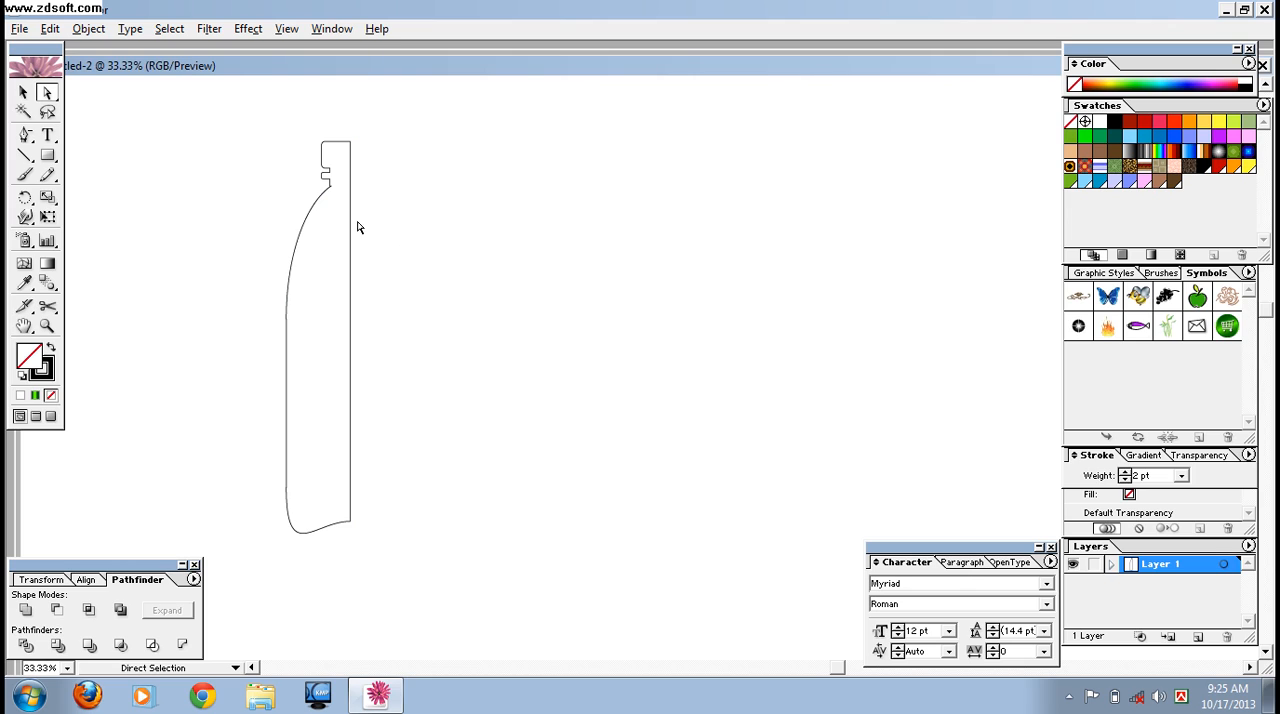
- Undo the deletion of the right half, the Divide operation and the center alignment
left_click(25, 157)
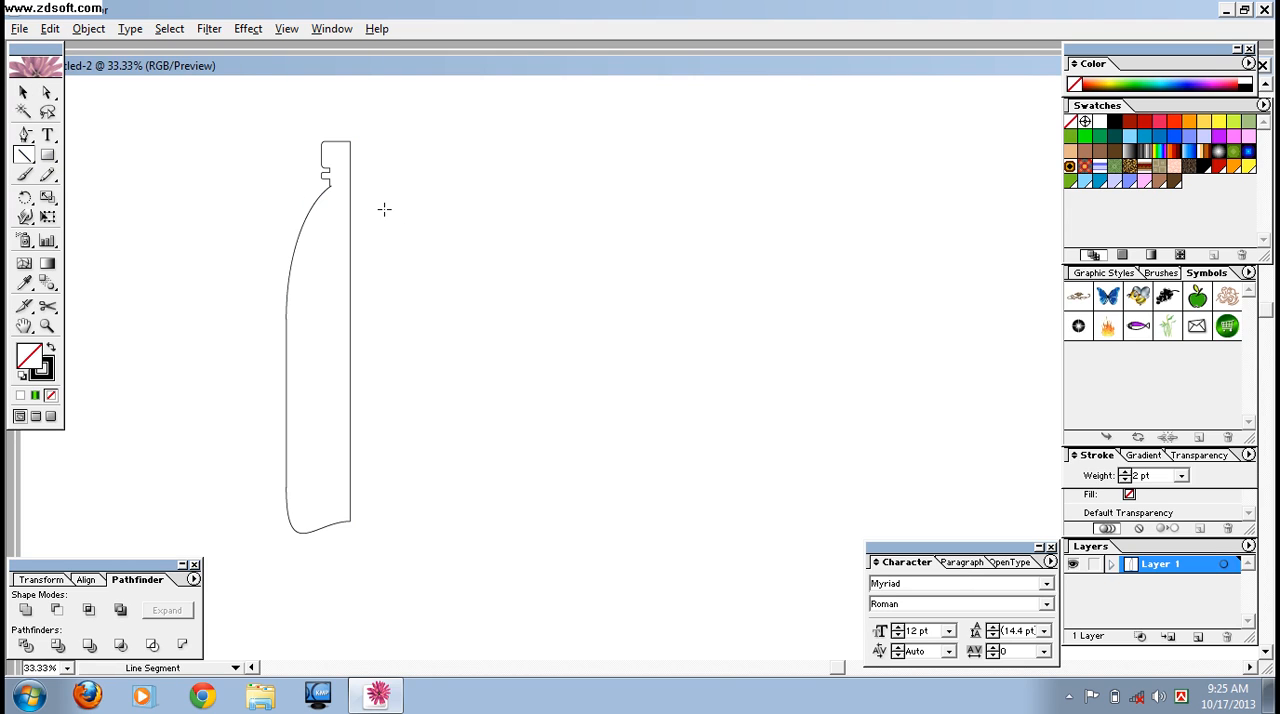
key("ctrl+equal")
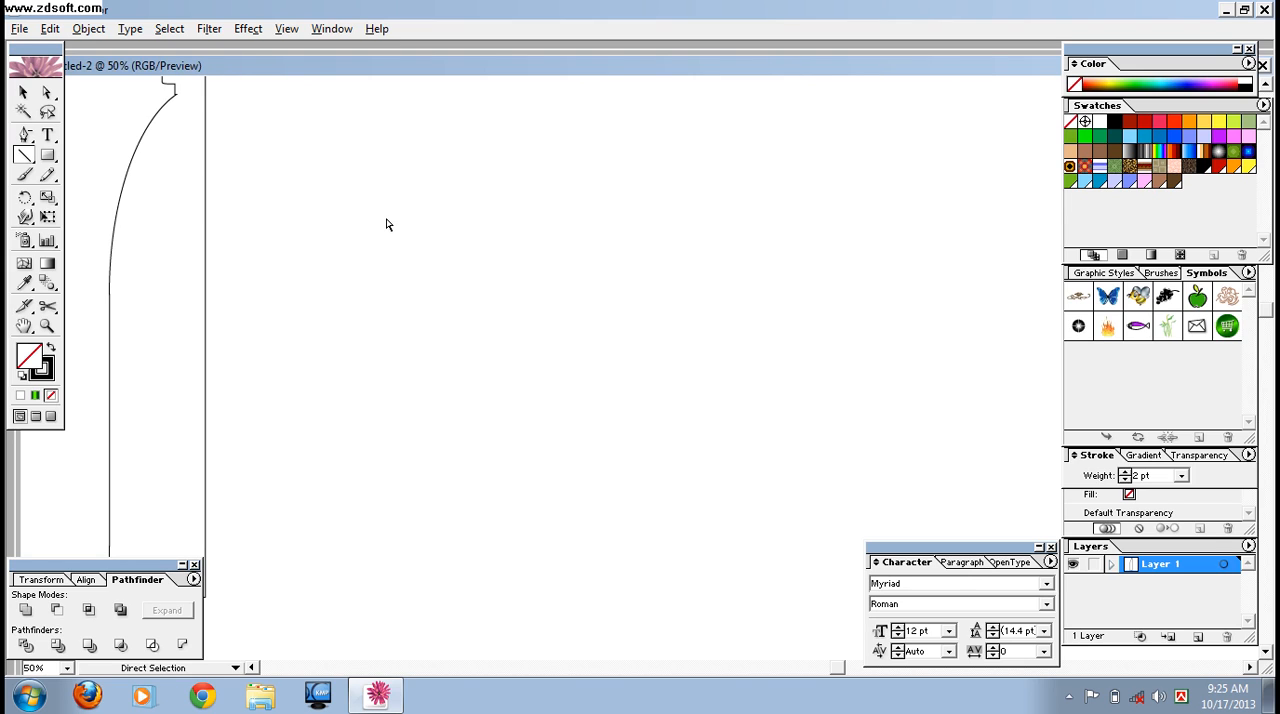
key("ctrl+a")
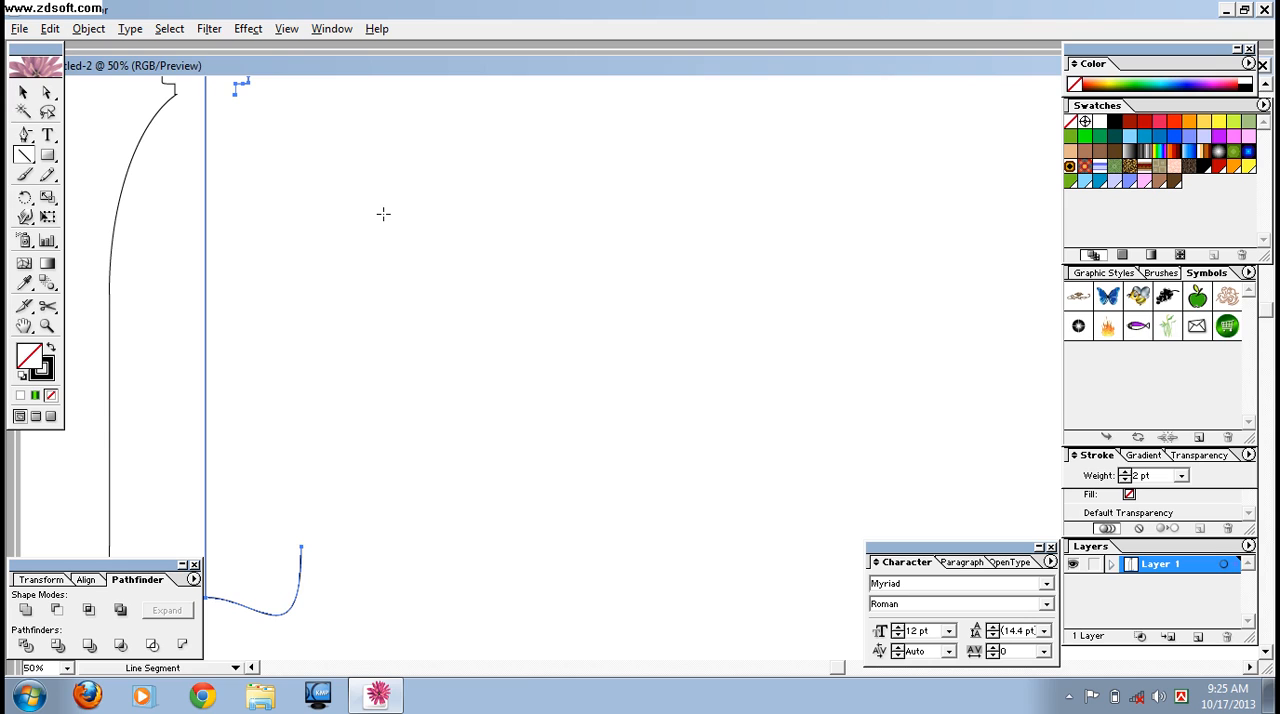
key("ctrl+minus")
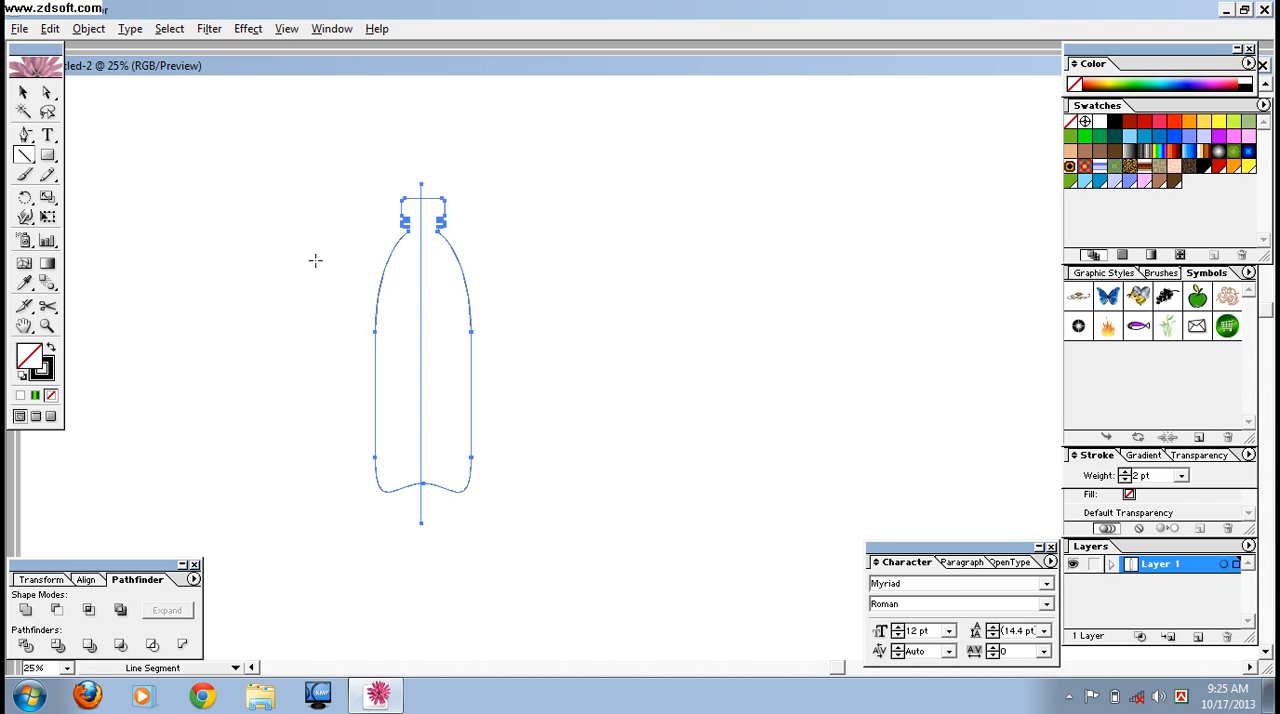
- Align the vertical line and the bottle outline on their horizontal centers again
left_click(24, 92)
left_click_drag(229, 164, 502, 446)
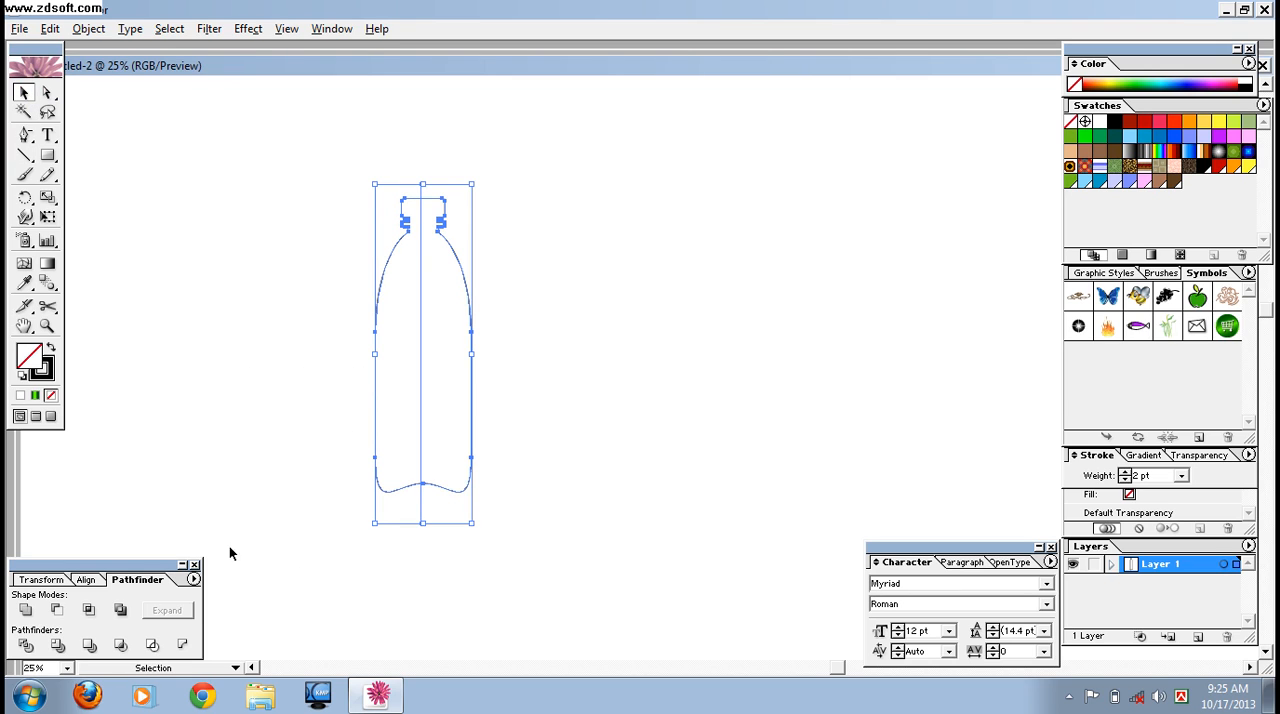
left_click(86, 579)
left_click(57, 610)
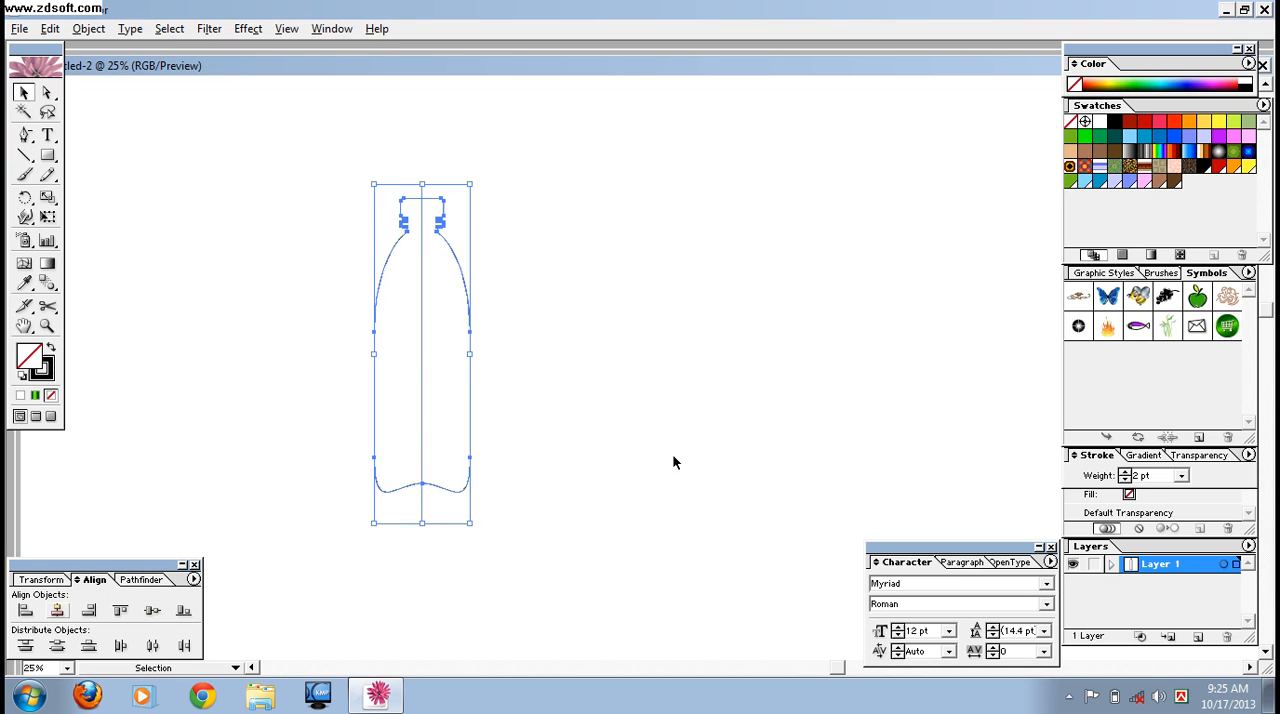
- Divide the bottle outline along the centered vertical line with Pathfinder
left_click(383, 321)
left_click_drag(290, 252, 514, 522)
left_click(140, 580)
left_click(26, 645)
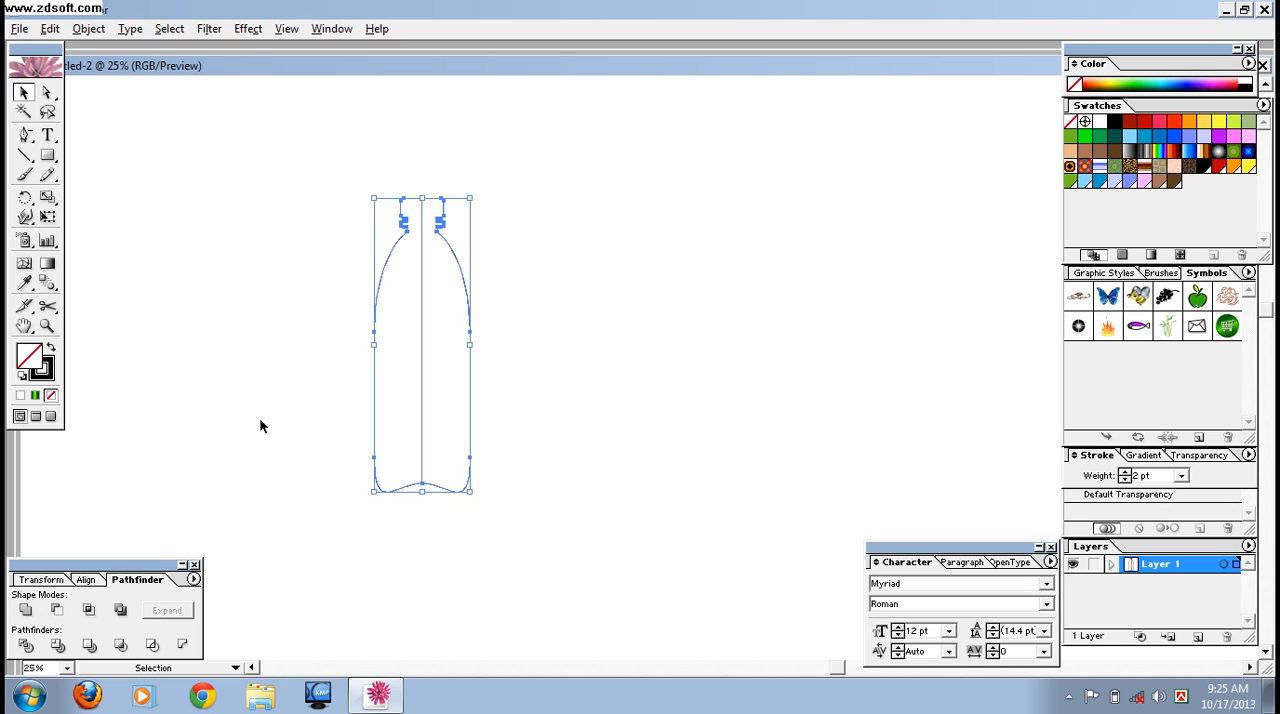
left_click(207, 275)
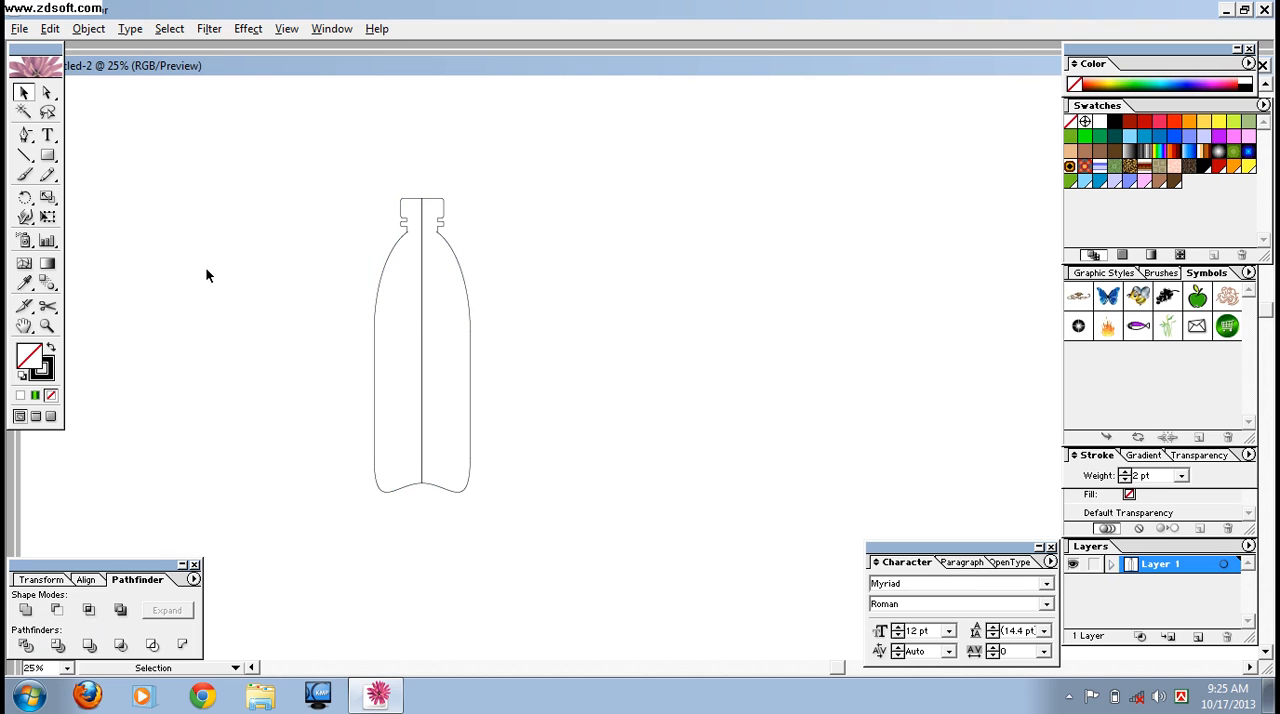
- Delete the left half of the divided bottle with Direct Selection, keeping the right half
left_click(47, 93)
left_click_drag(312, 248, 406, 378)
key("Delete")
key("Delete")
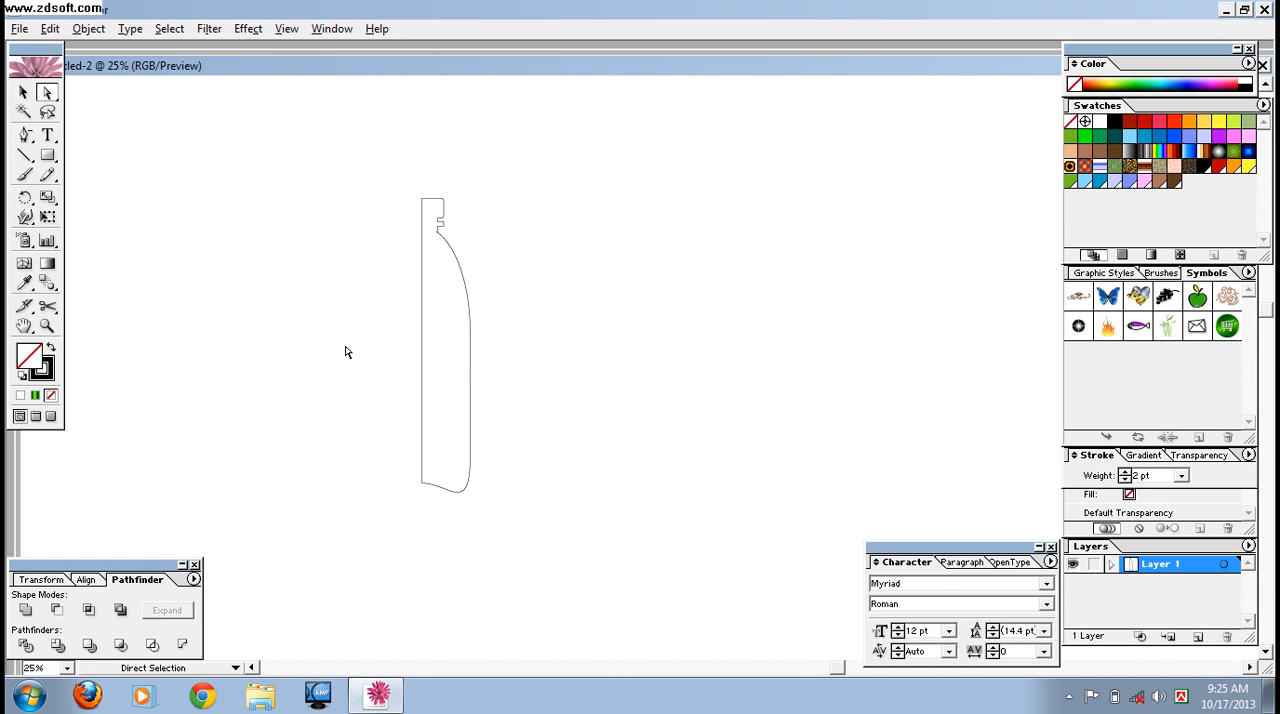
- Draw a horizontal line across the half bottle directly below the cap and nudge it down onto the cap's lower edge
key("ctrl+equal")
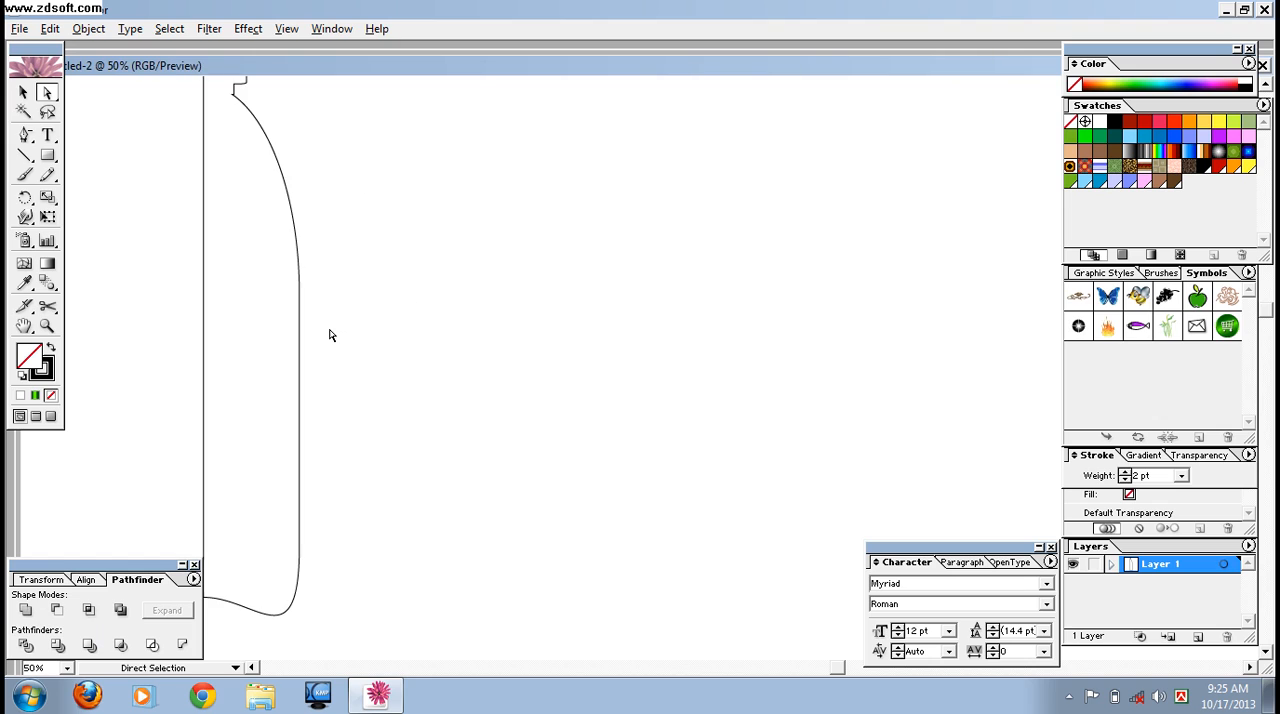
key("space")
left_click_drag(440, 252, 546, 397)
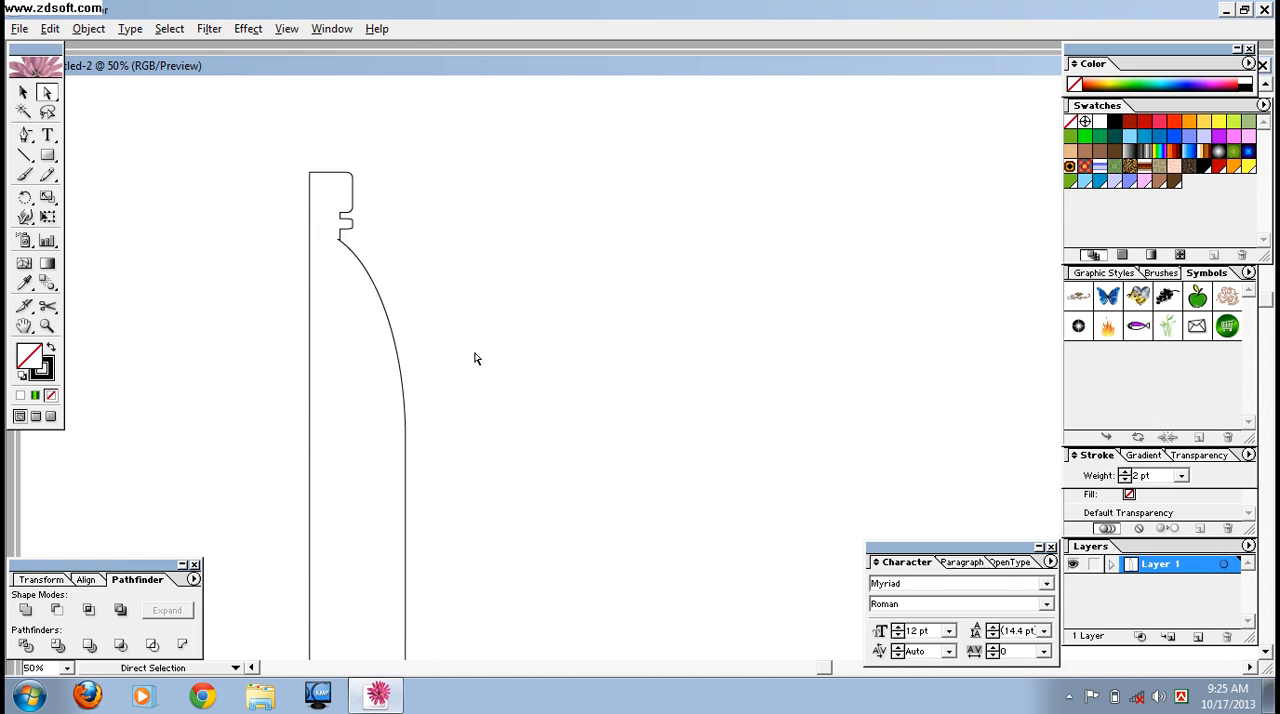
left_click(24, 155)
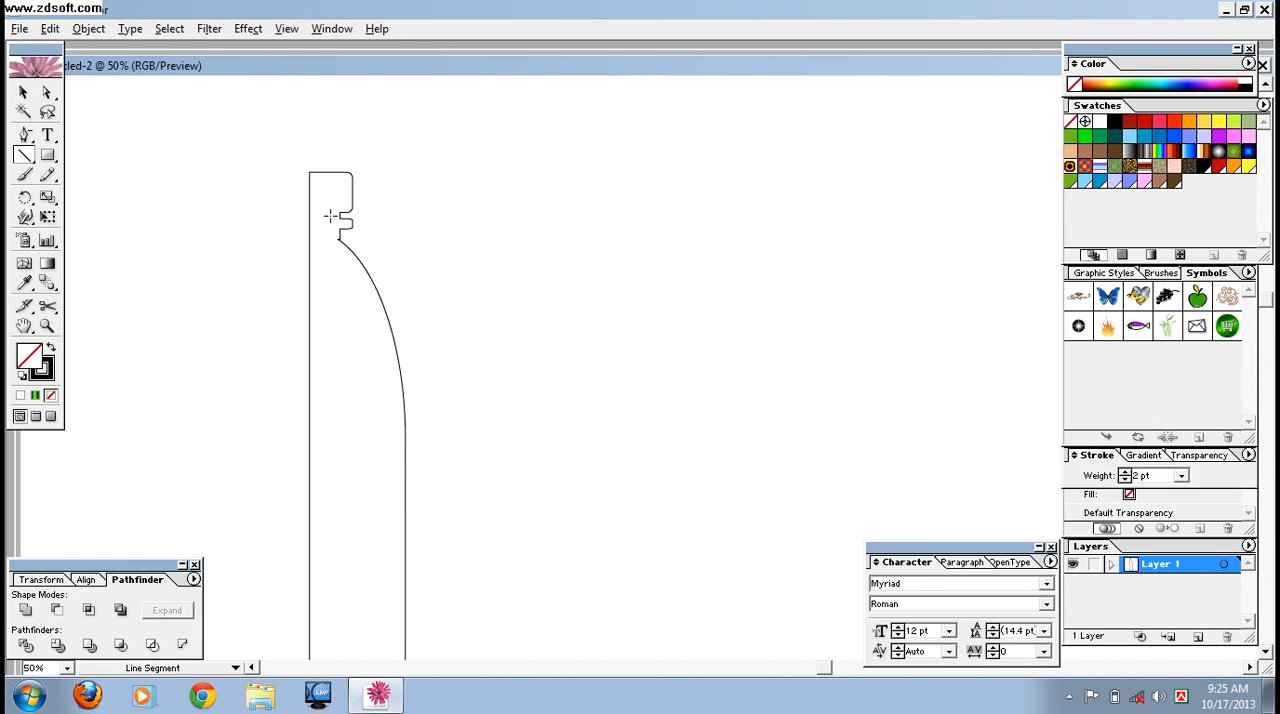
left_click_drag(292, 210, 407, 249)
key("Down")
key("Down")
- Draw a second horizontal line across the half bottle and nudge it down to where the shoulder curve meets the straight side
left_click_drag(216, 413, 516, 477)
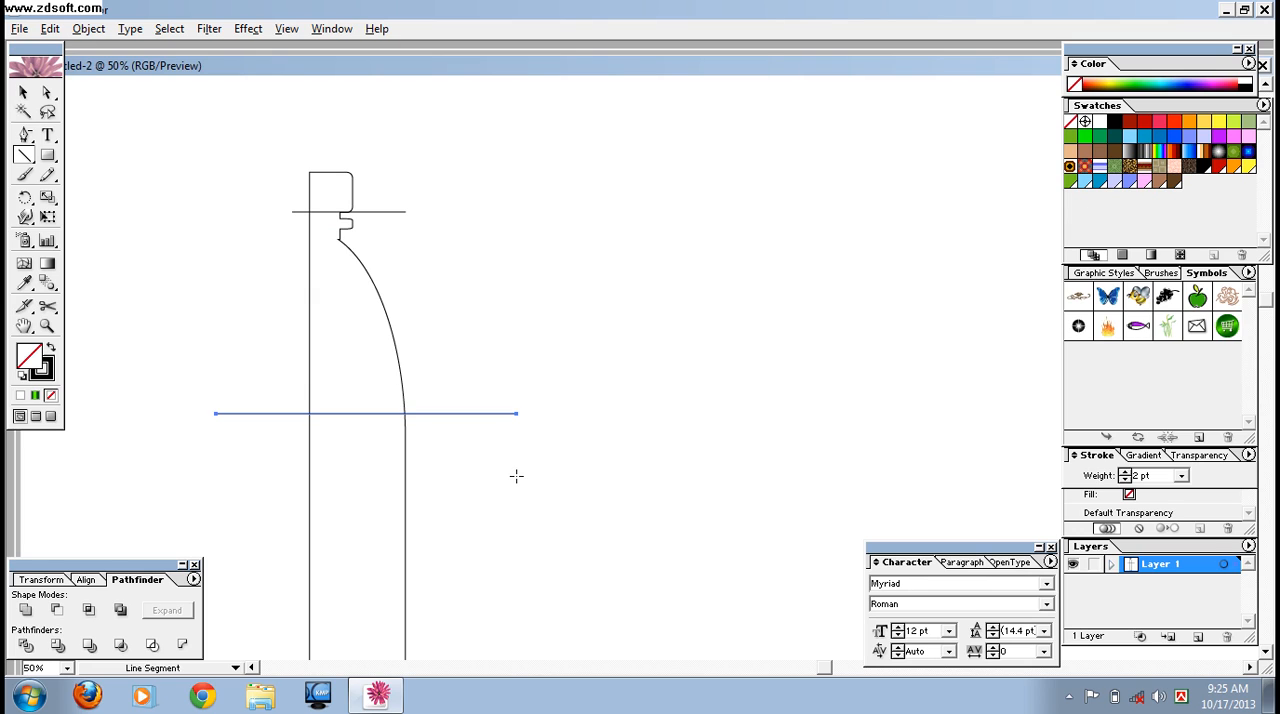
key("Down")
key("Down")
key("Down")
key("Down")
key("Down")
key("Down")
key("Down")
key("Down")
key("Down")
key("Down")
key("Down")
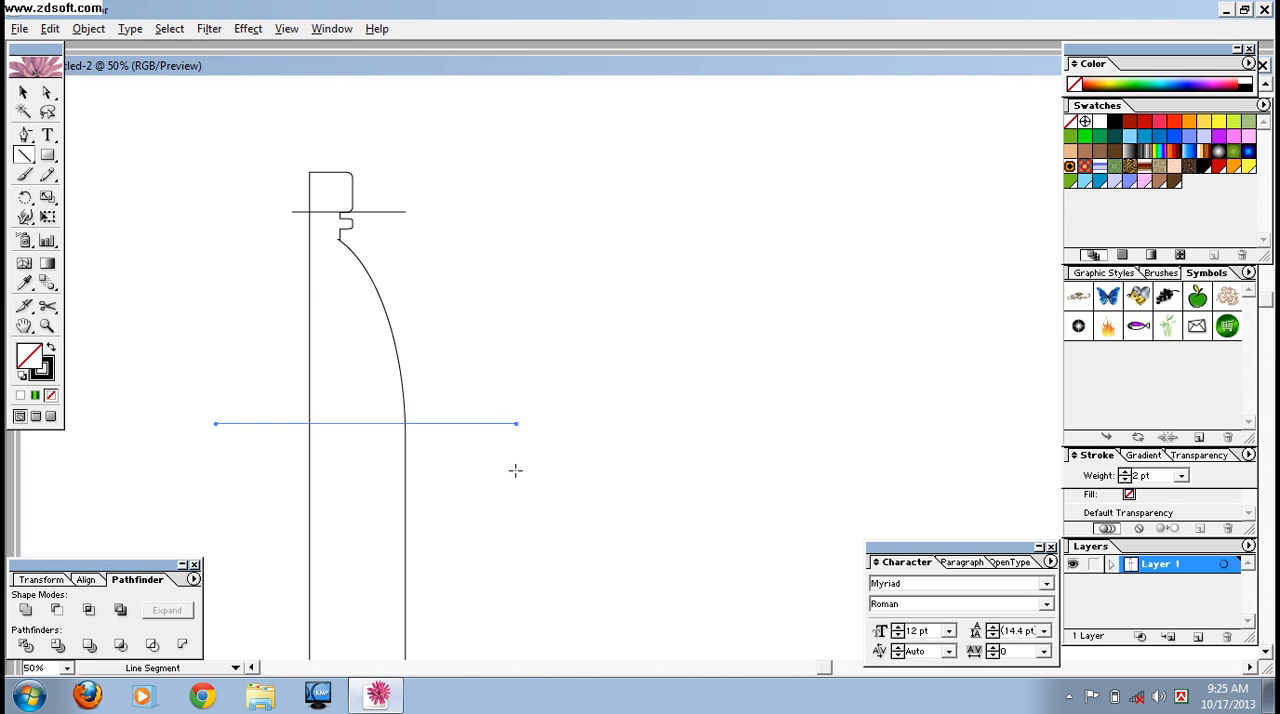
key("Down")
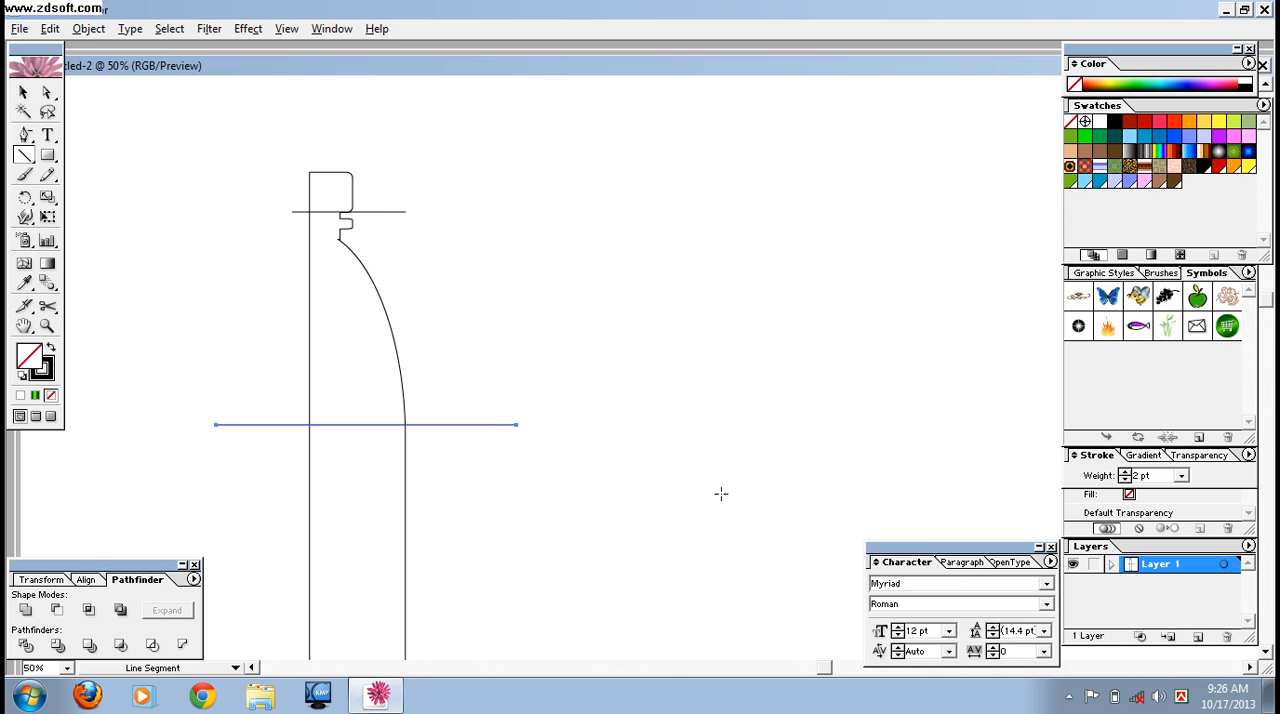
- Draw a third horizontal line across the lower body of the half bottle
key("minus")
key("ctrl+minus")
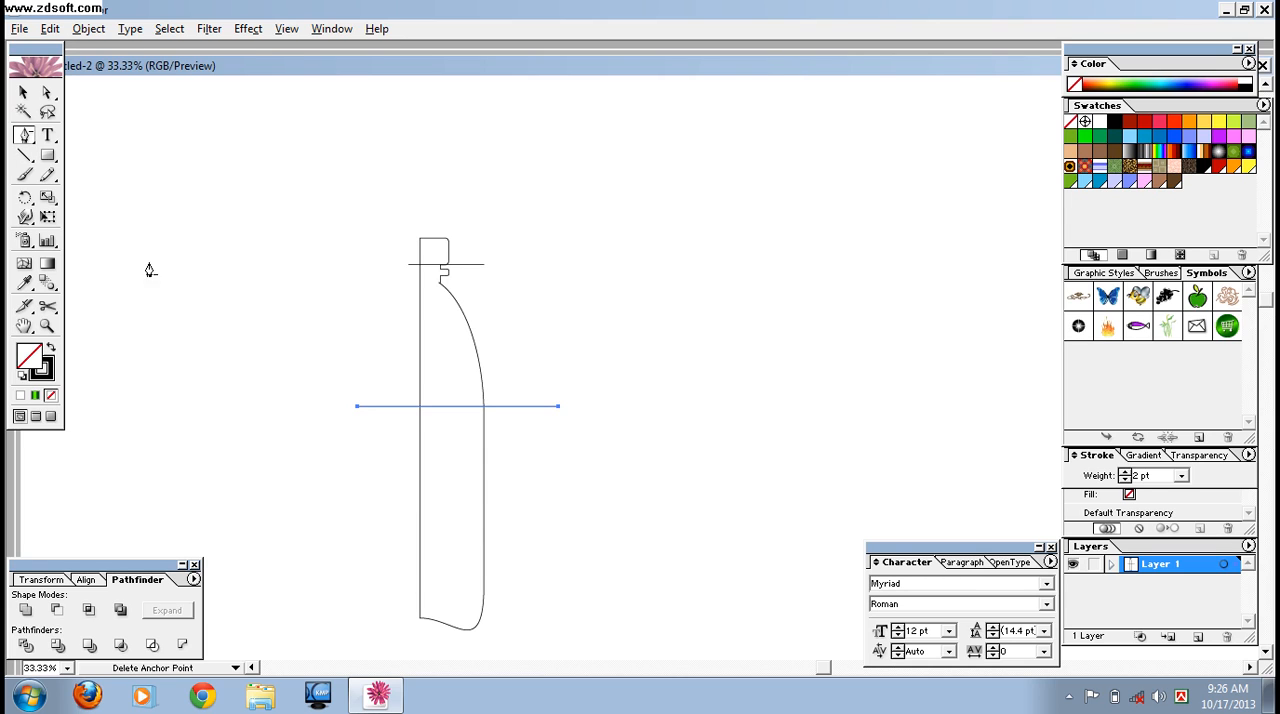
left_click(24, 155)
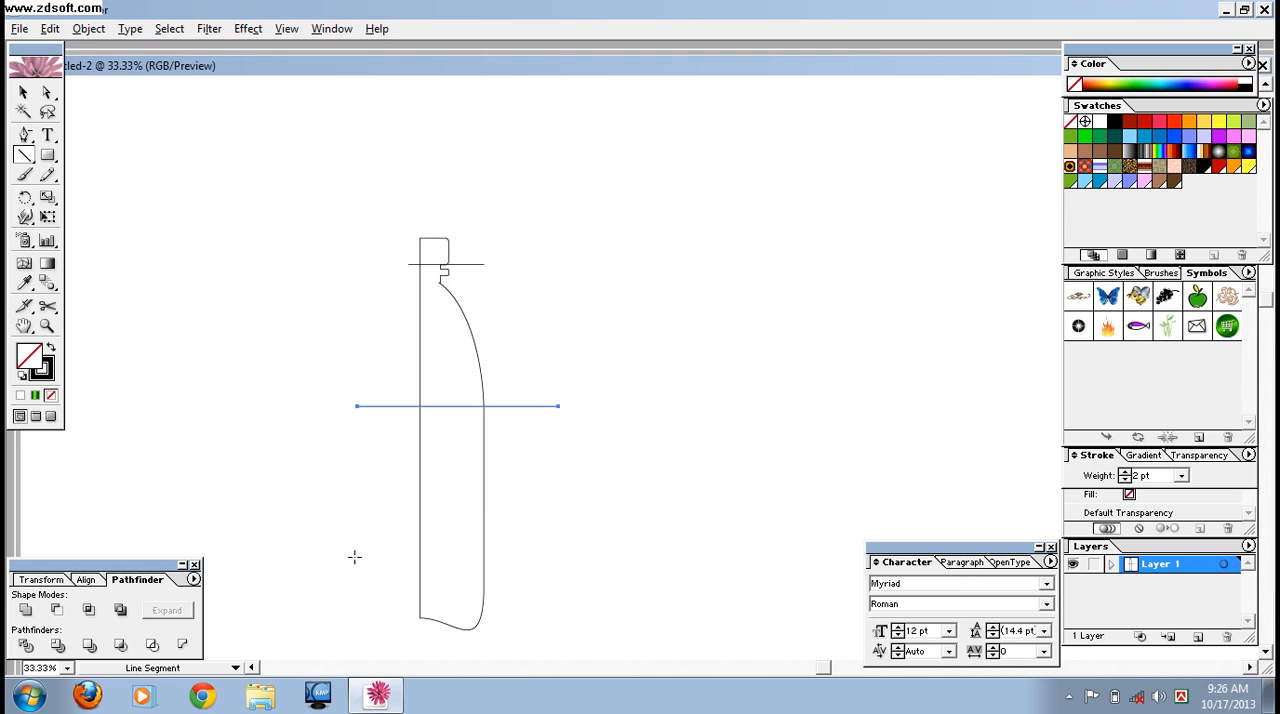
left_click_drag(349, 547, 555, 566)
- Divide the half bottle along its three horizontal lines with Pathfinder
left_click(24, 92)
left_click(246, 194)
mouse_move(216, 165)
left_mouse_down()
mouse_move(551, 521)
mouse_move(596, 634)
left_mouse_up()
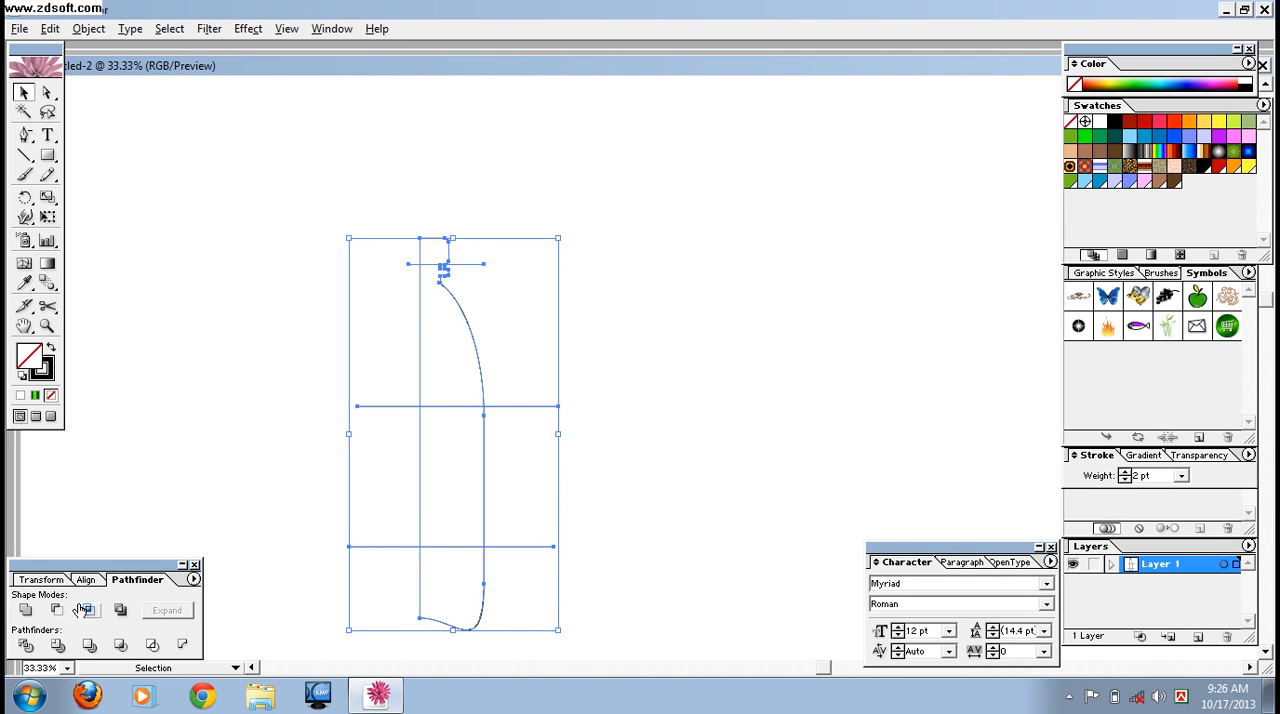
left_click(26, 646)
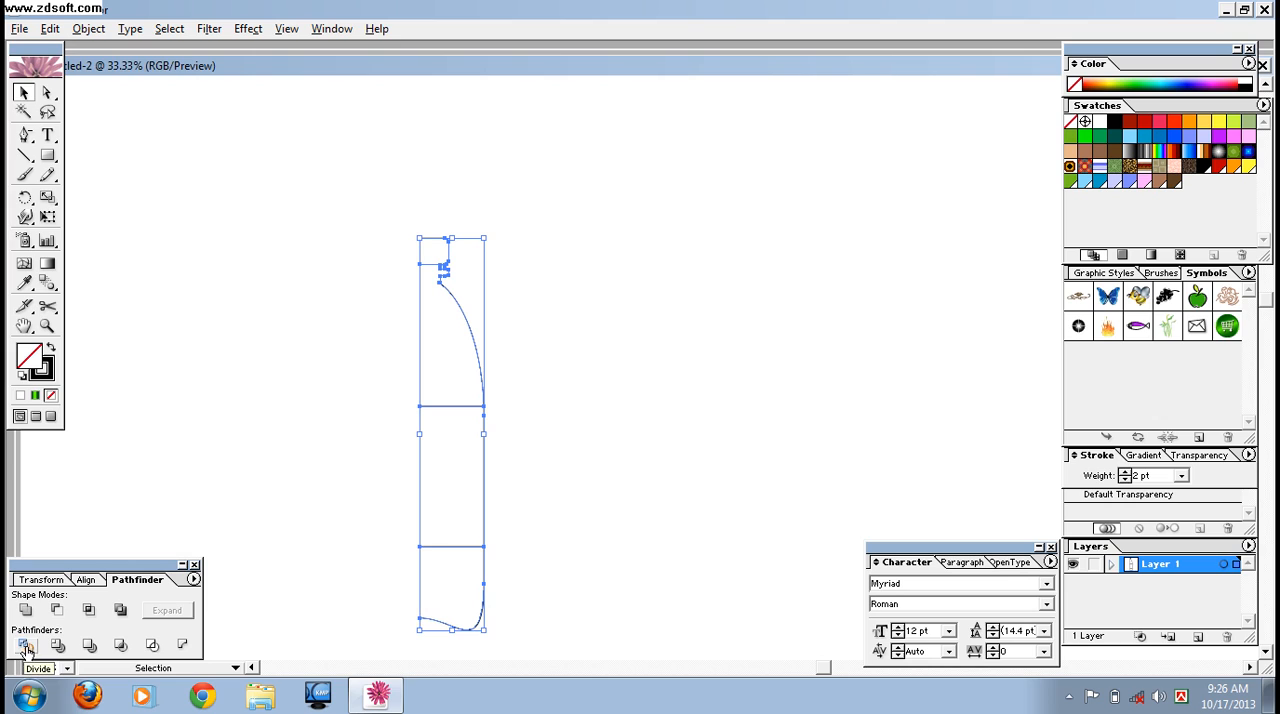
left_click(254, 430)
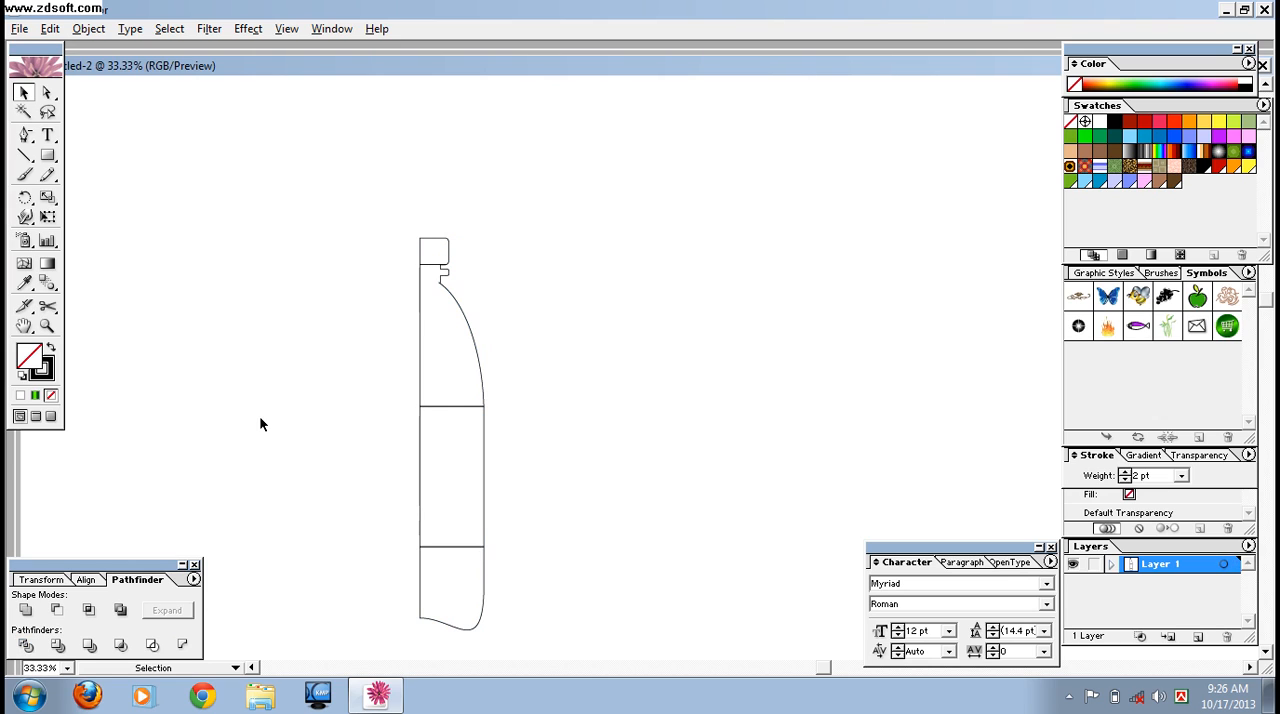
- Remove the straight center-side edge from each of the four half-bottle sections with Direct Selection
left_click(48, 94)
left_click_drag(404, 245, 428, 259)
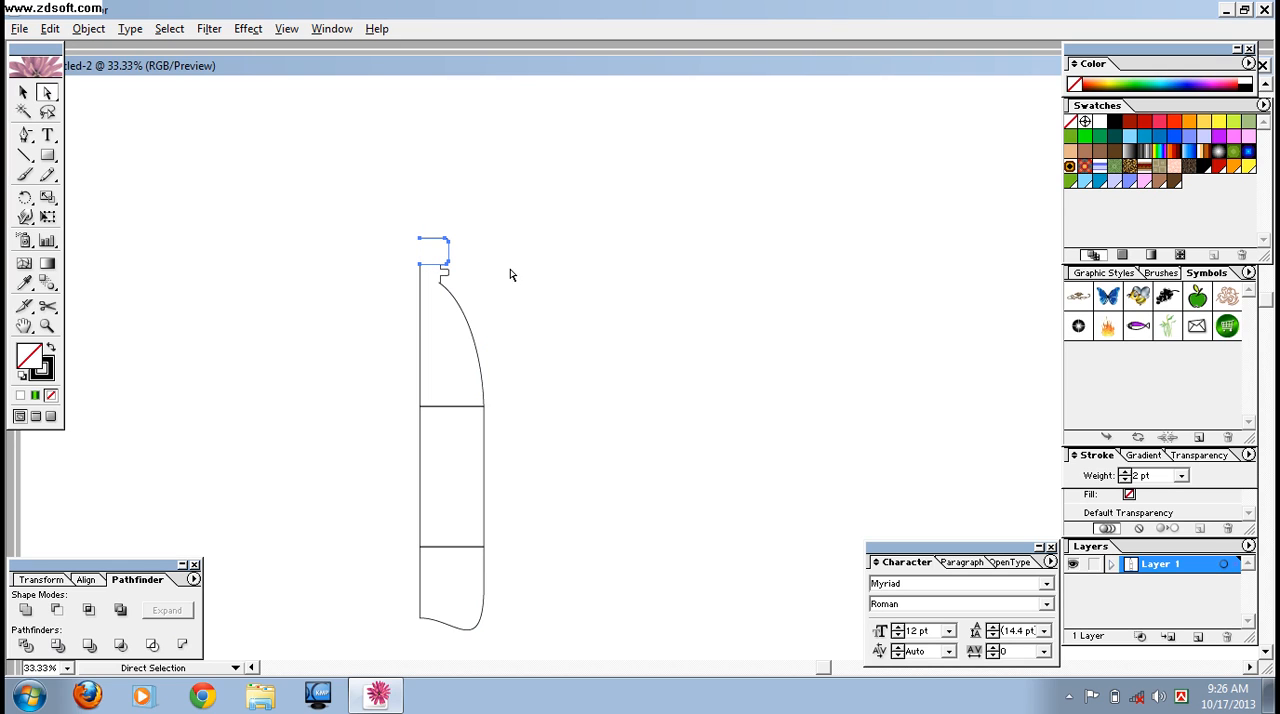
left_click(394, 317)
left_click_drag(388, 296, 425, 334)
left_click_drag(413, 445, 449, 491)
key("Delete")
left_click_drag(398, 563, 444, 608)
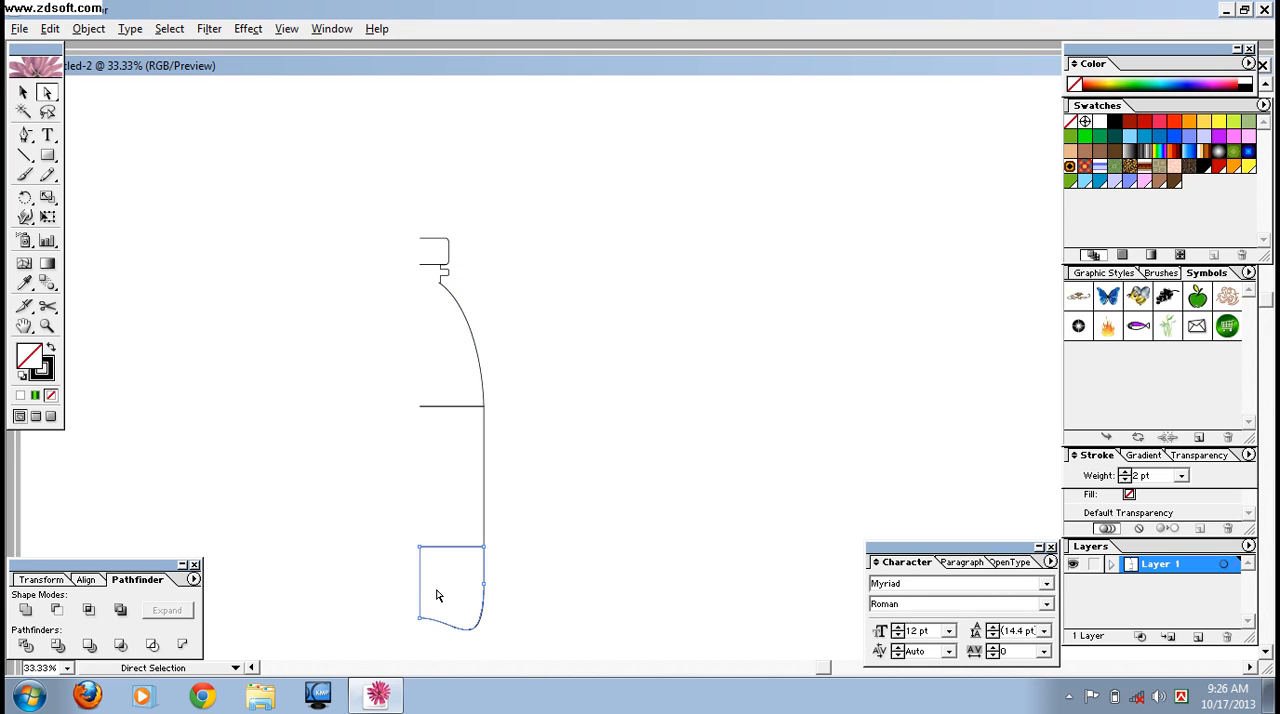
key("Delete")
- Ungroup the divided half bottle into separate sections
left_click(23, 93)
left_click(369, 320)
left_click_drag(337, 209, 673, 537)
key("space")
left_click_drag(704, 396, 689, 505)
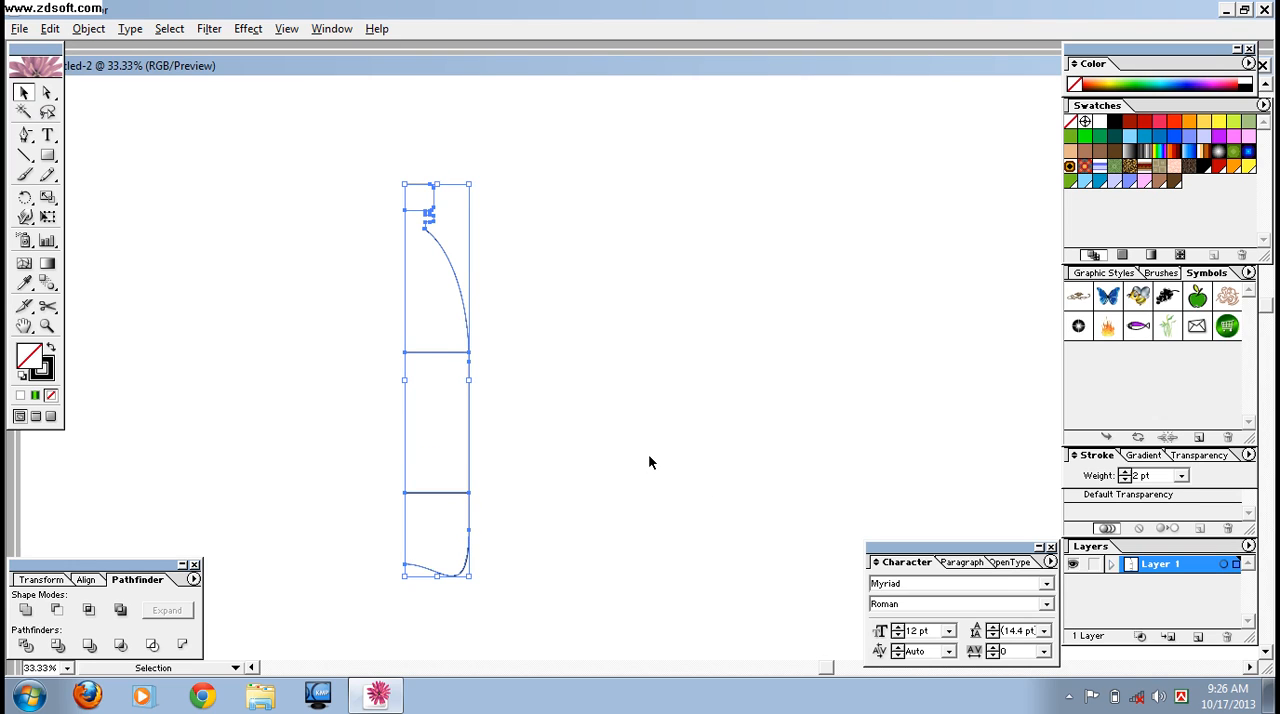
key("ctrl+equal")
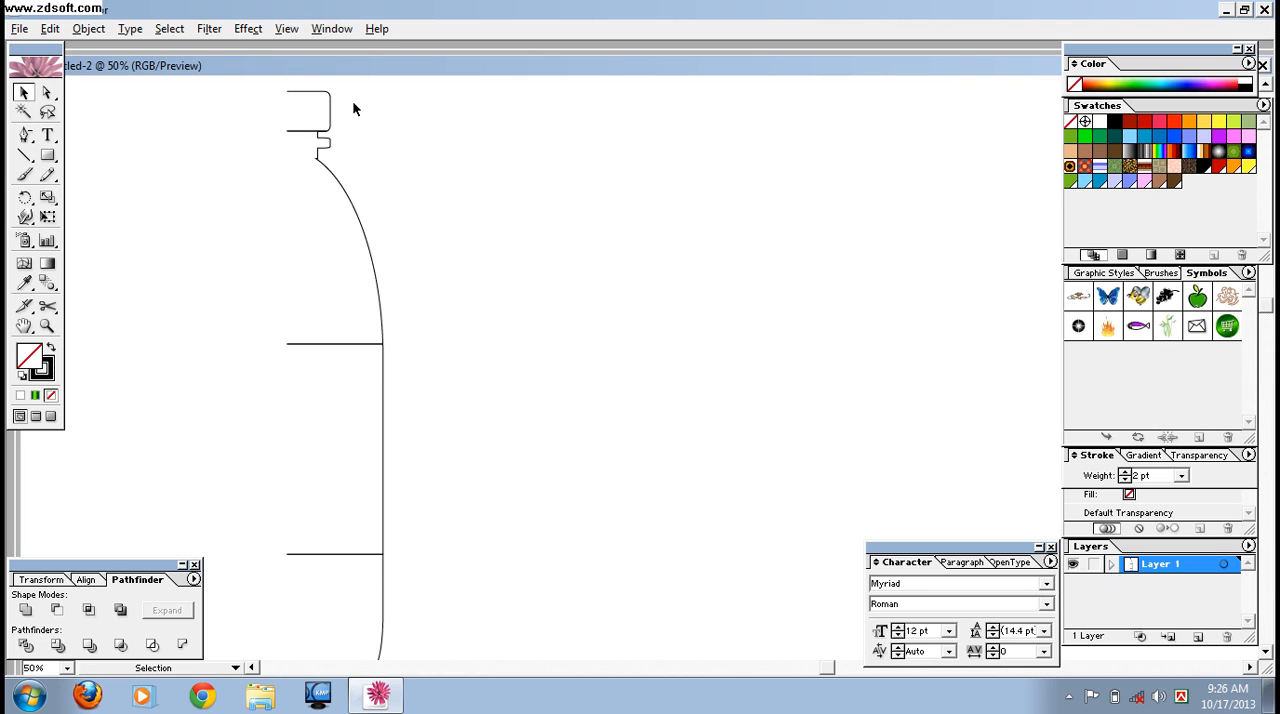
left_click(329, 124)
right_click(353, 184)
left_click(391, 232)
left_click(360, 134)
- Set the stroke color of the cap section to red
left_click(329, 116)
left_click(48, 374)
left_click(1174, 122)
left_click(604, 236)
- Set the stroke color of the neck and shoulder section to white
left_click_drag(362, 252, 360, 256)
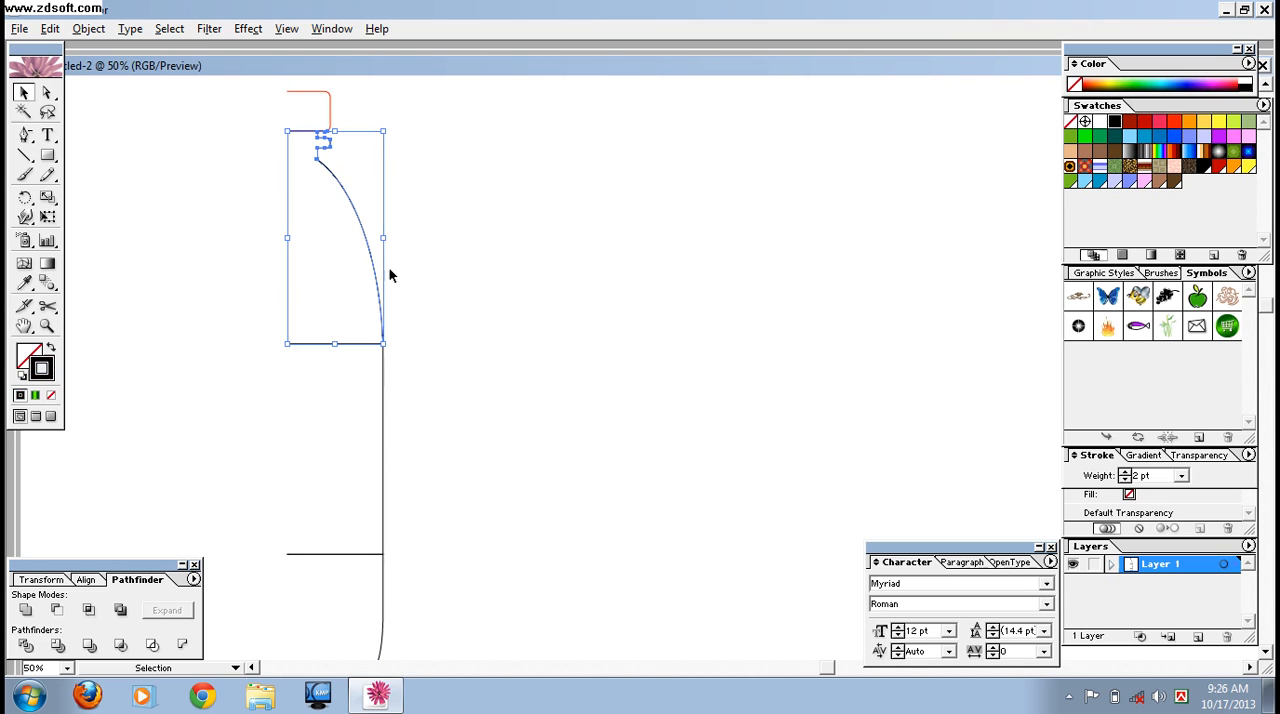
left_click(1100, 121)
left_click(613, 391)
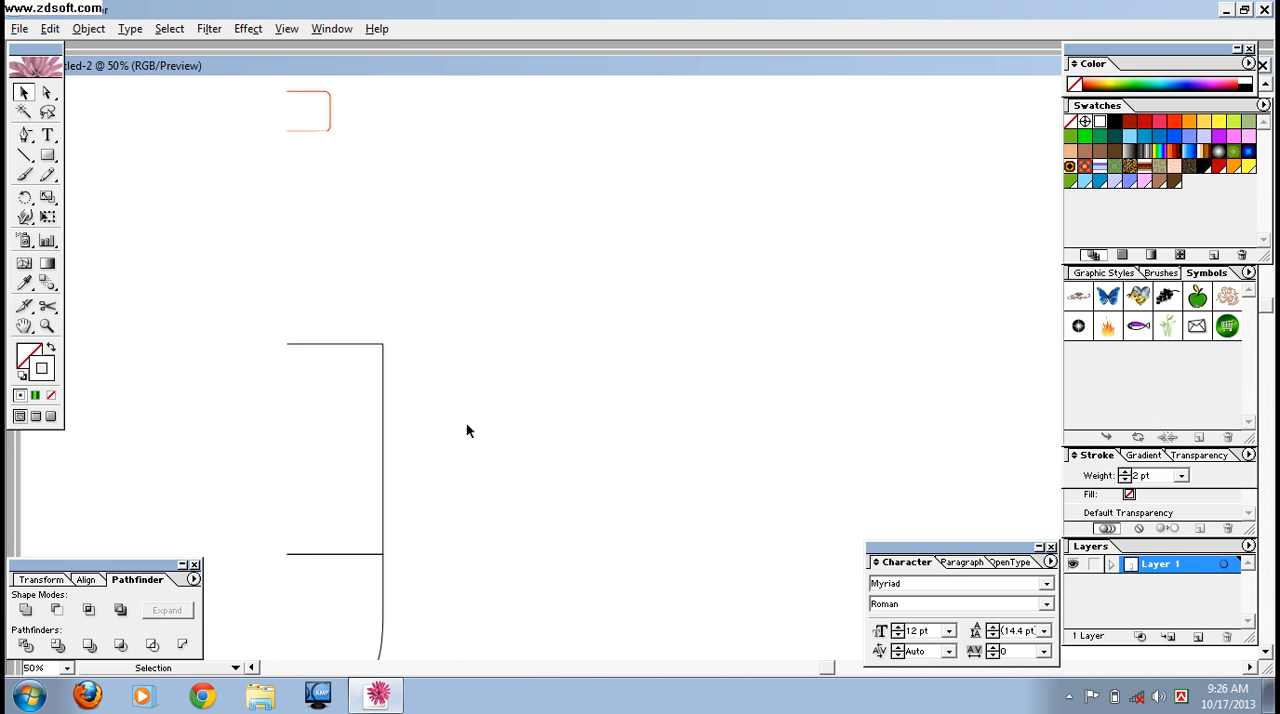
- Place a copy of the middle section to the right of the bottle and give the original section a white stroke
left_click_drag(490, 410, 365, 455)
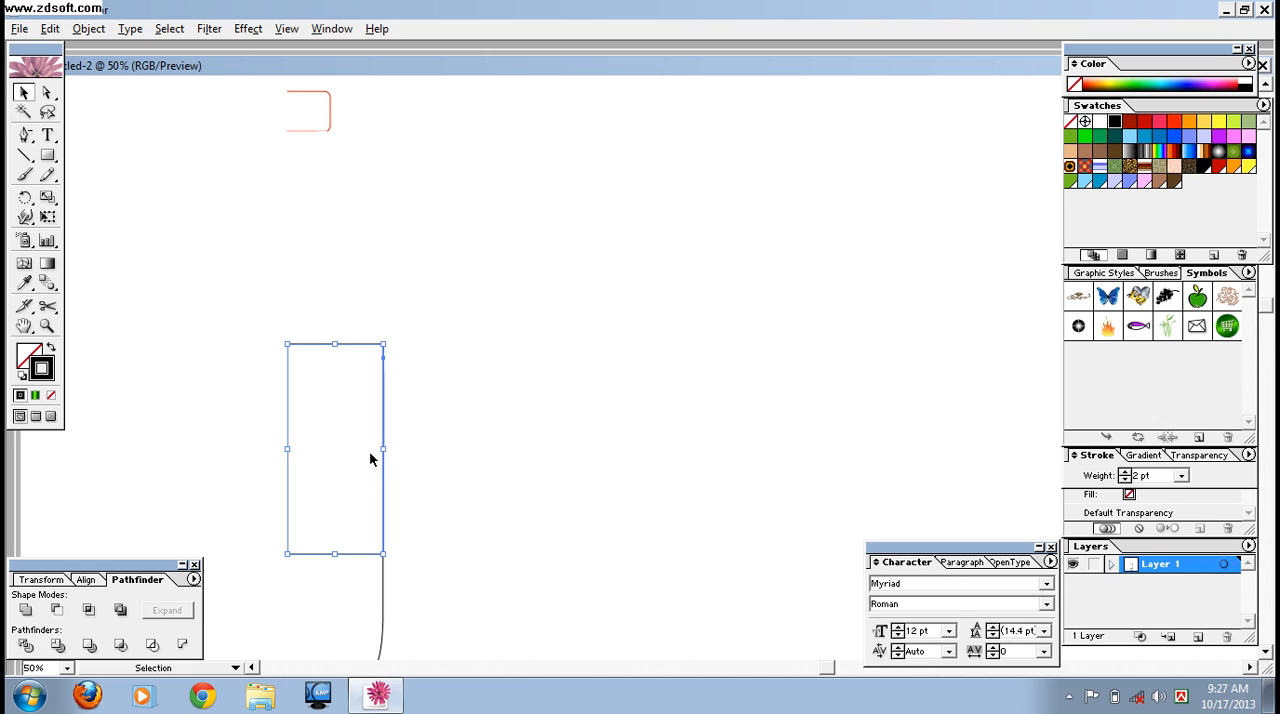
left_click_drag(348, 347, 728, 349, "alt")
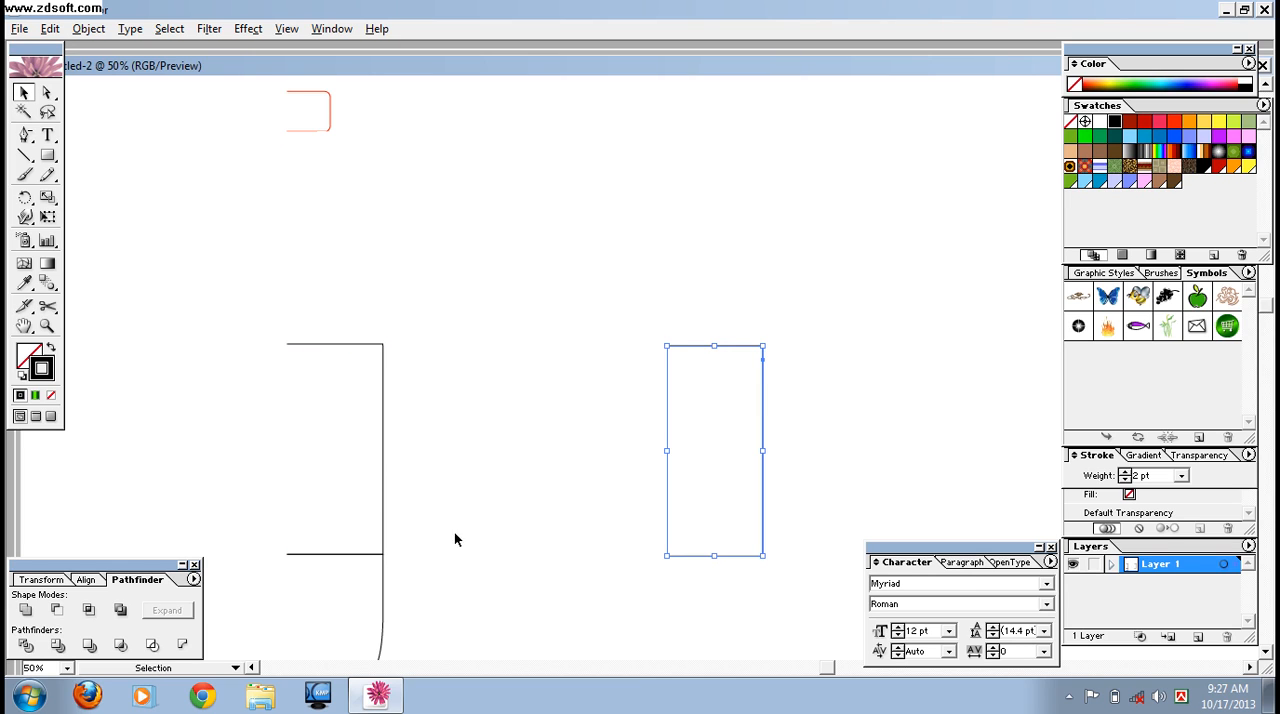
left_click_drag(363, 478, 364, 479)
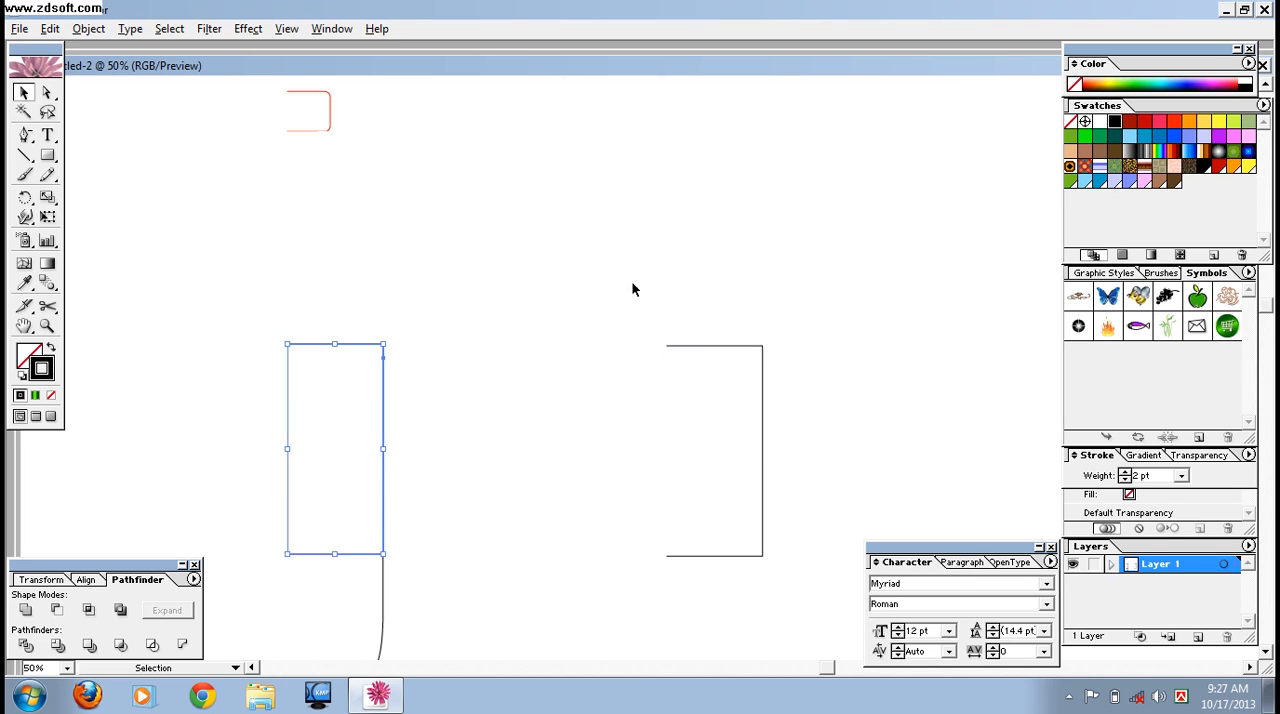
left_click(1100, 122)
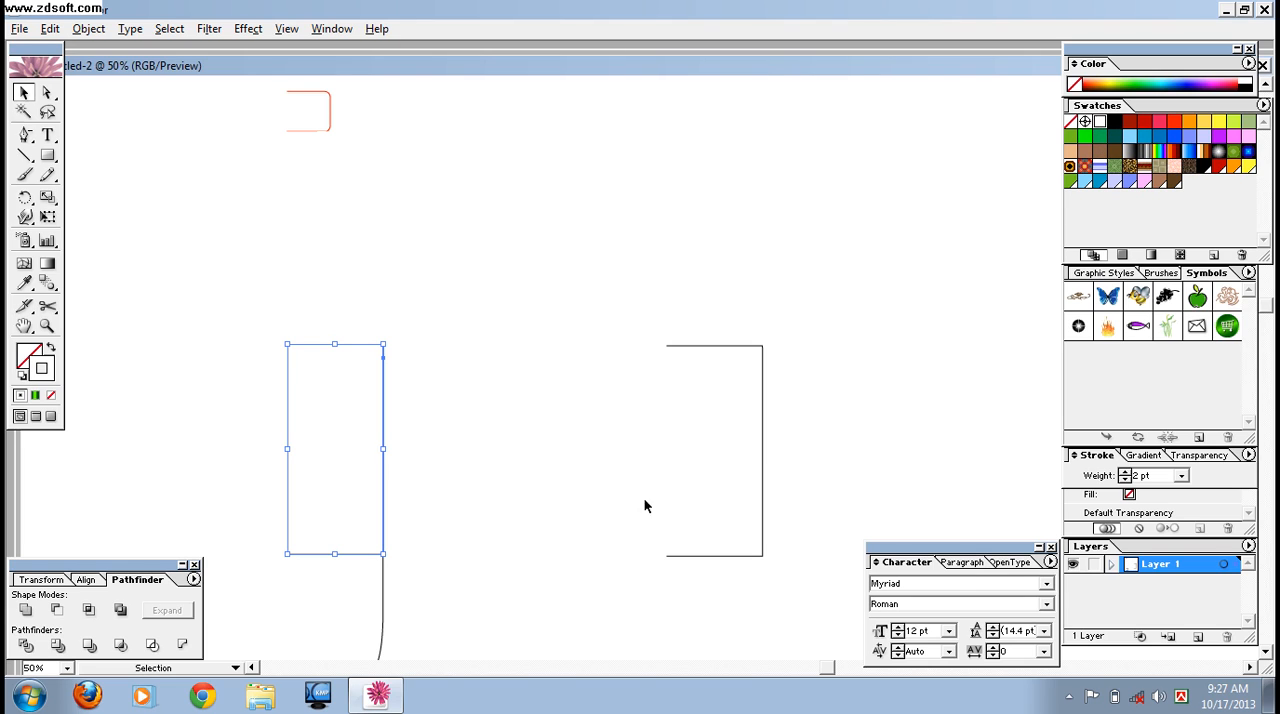
- Set the stroke color of the bottom section to blue
left_click_drag(362, 603, 362, 607)
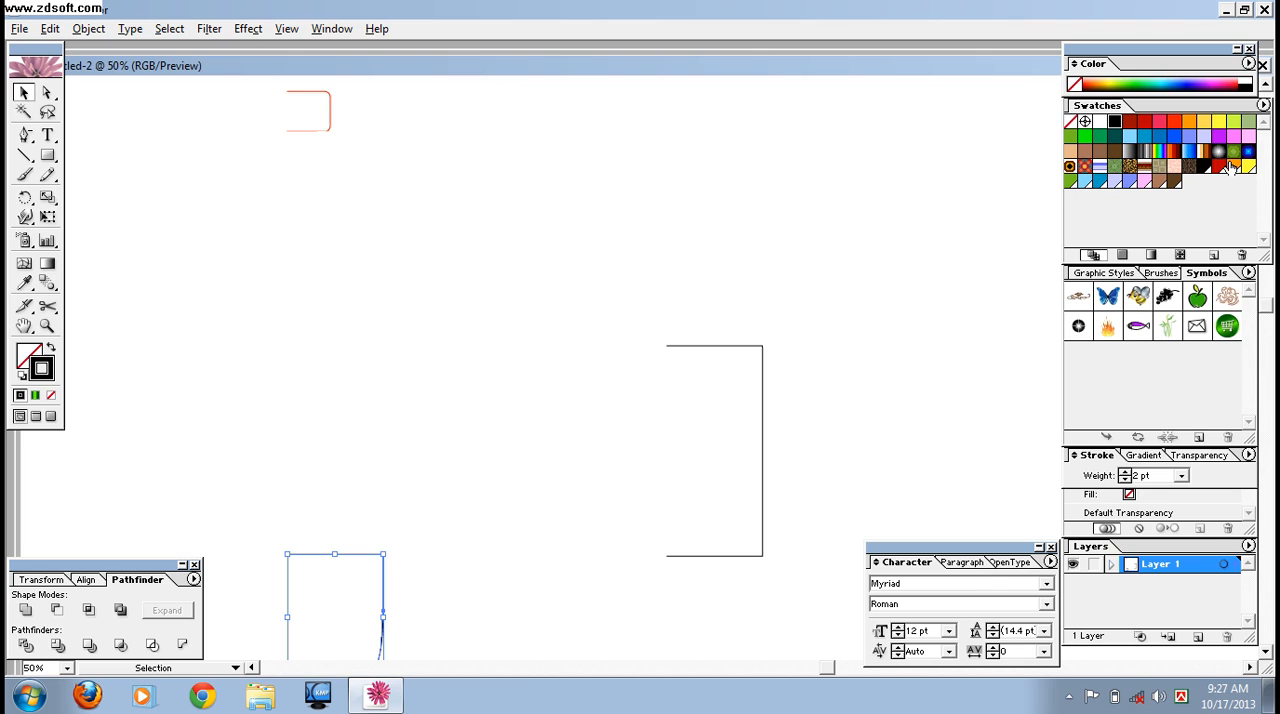
left_click(1174, 136)
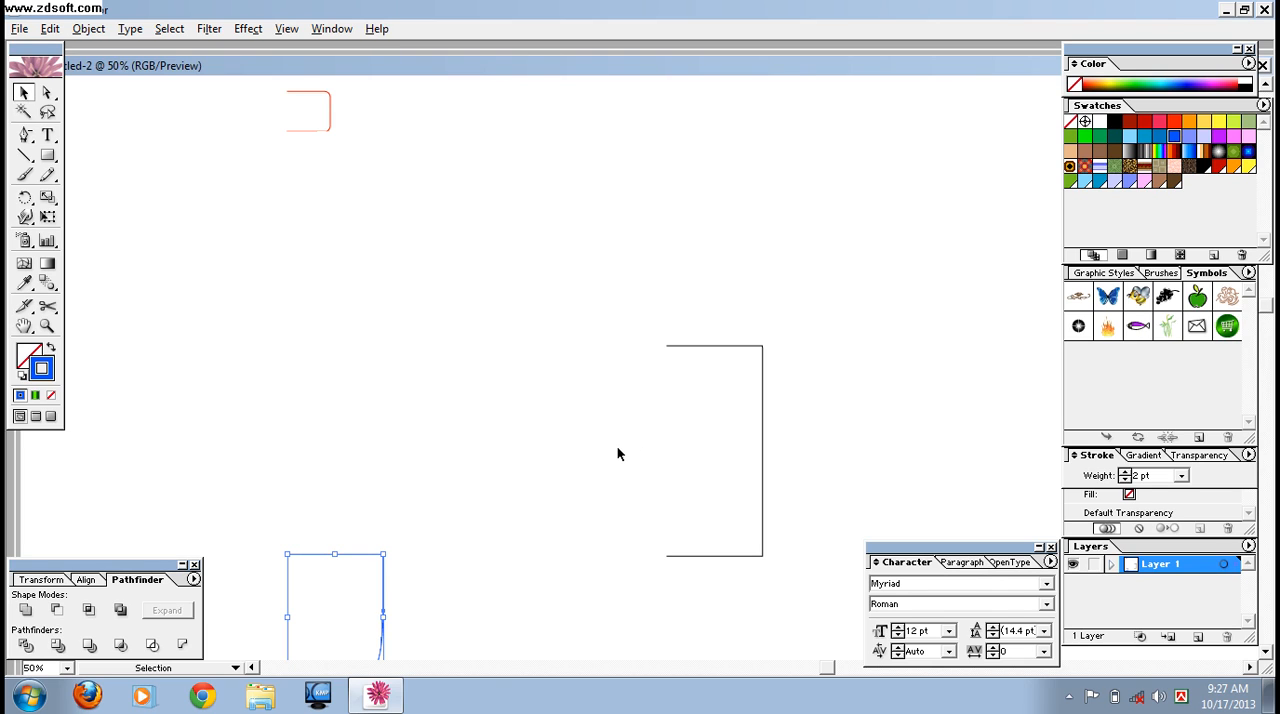
- Apply a 360° 3D Revolve effect from the left edge with plastic shading to all four bottle sections
key("ctrl+minus")
left_click_drag(310, 160, 532, 588)
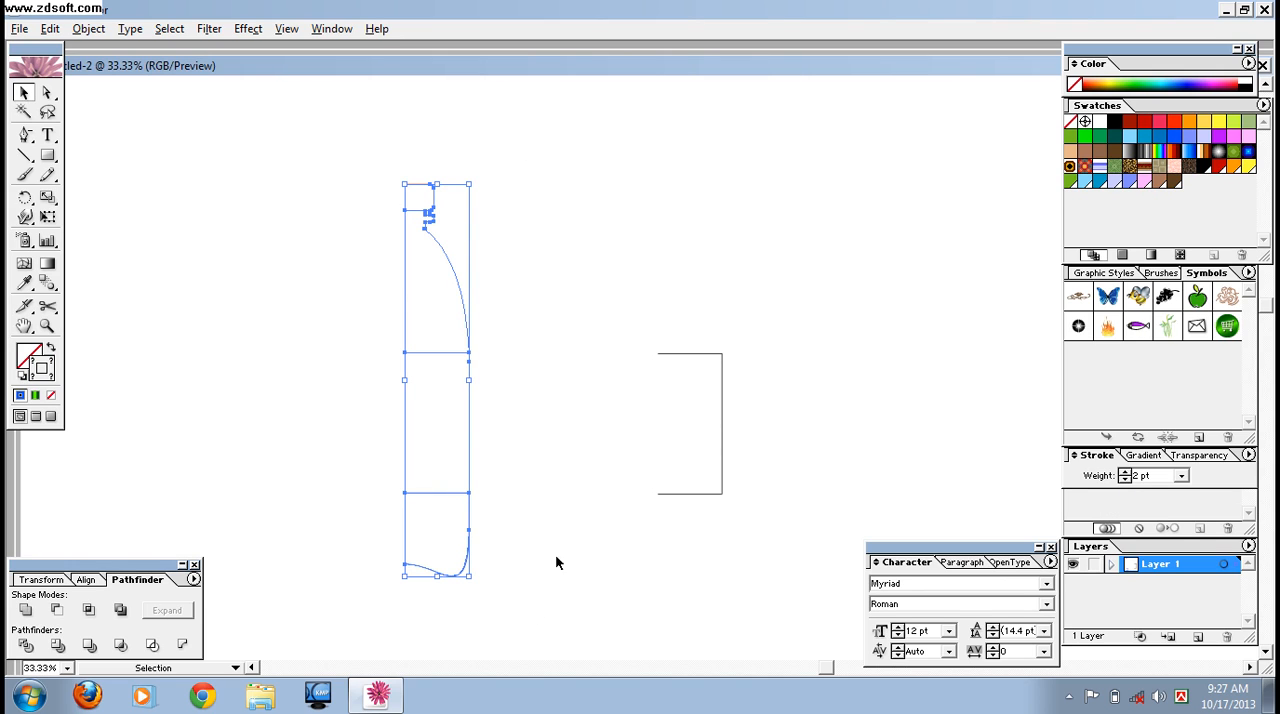
left_click(248, 28)
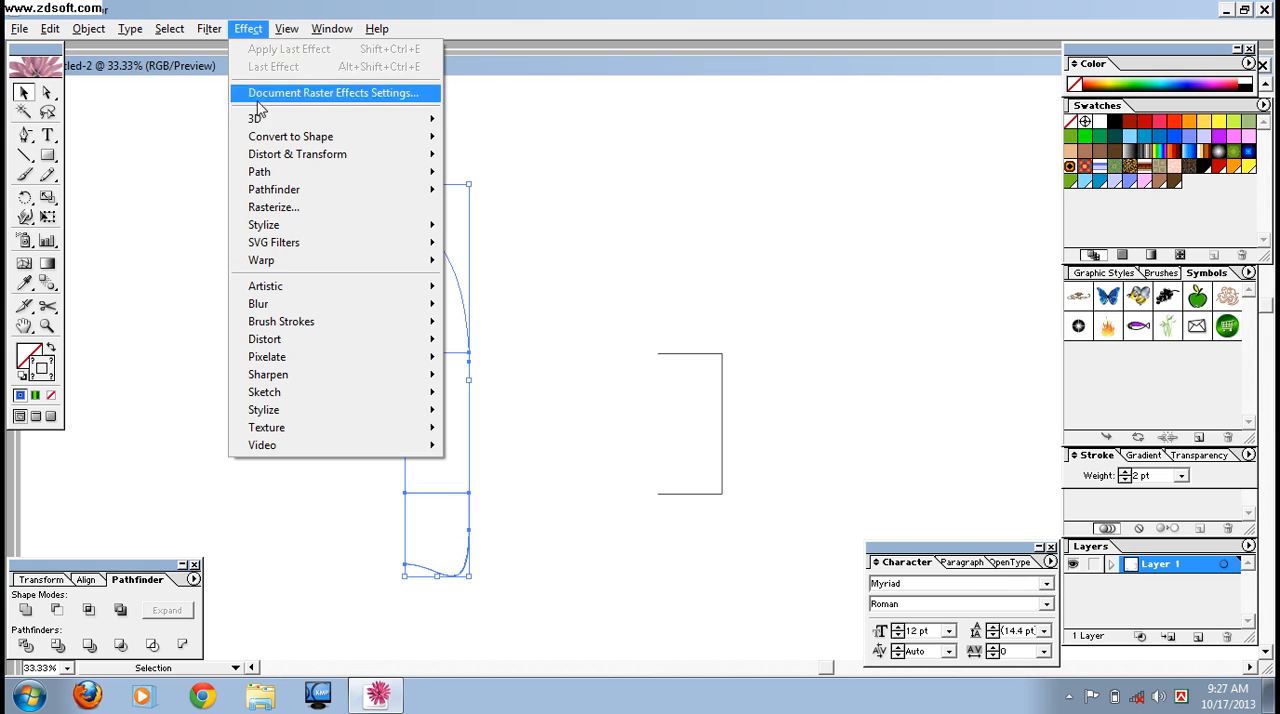
mouse_move(262, 118)
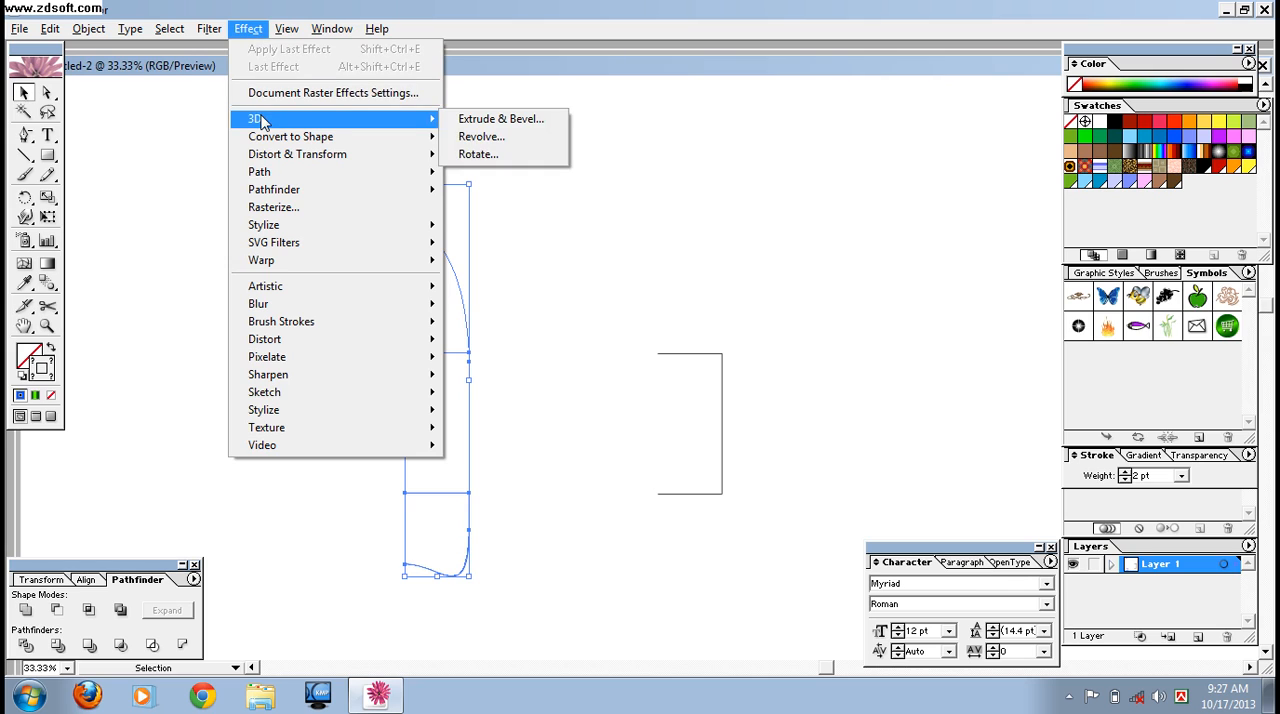
left_click(484, 137)
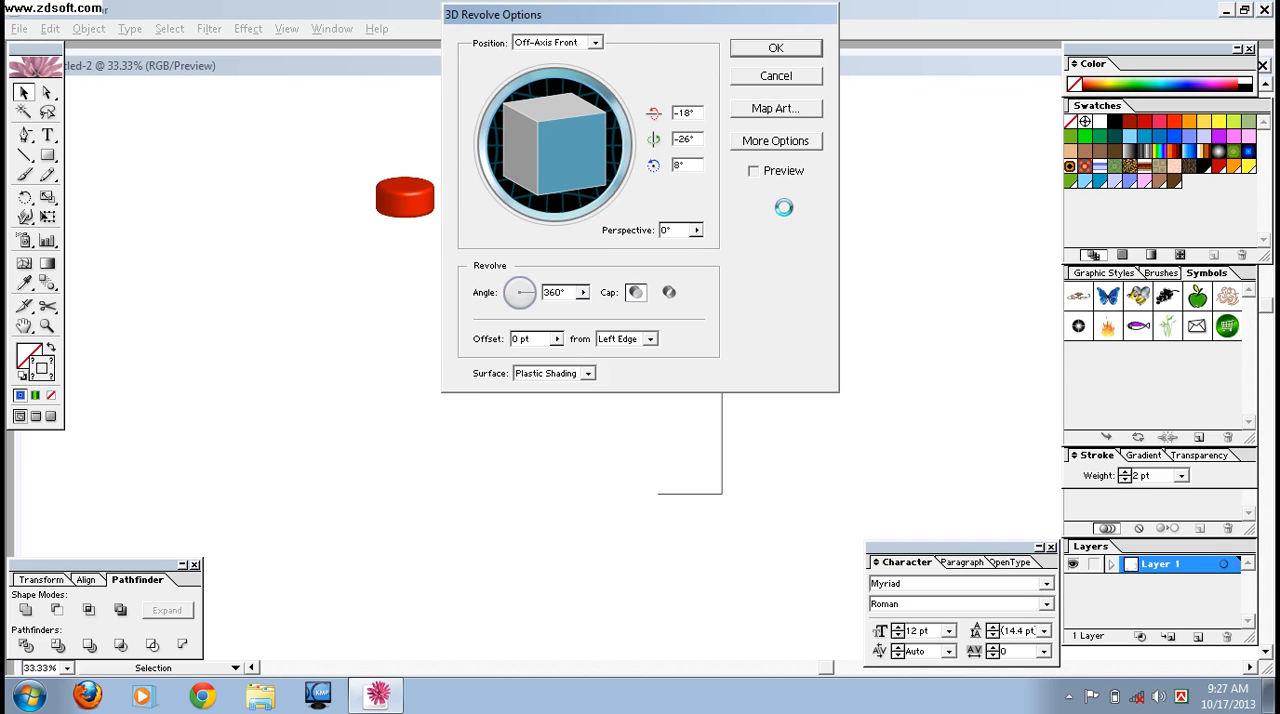
left_click(794, 52)
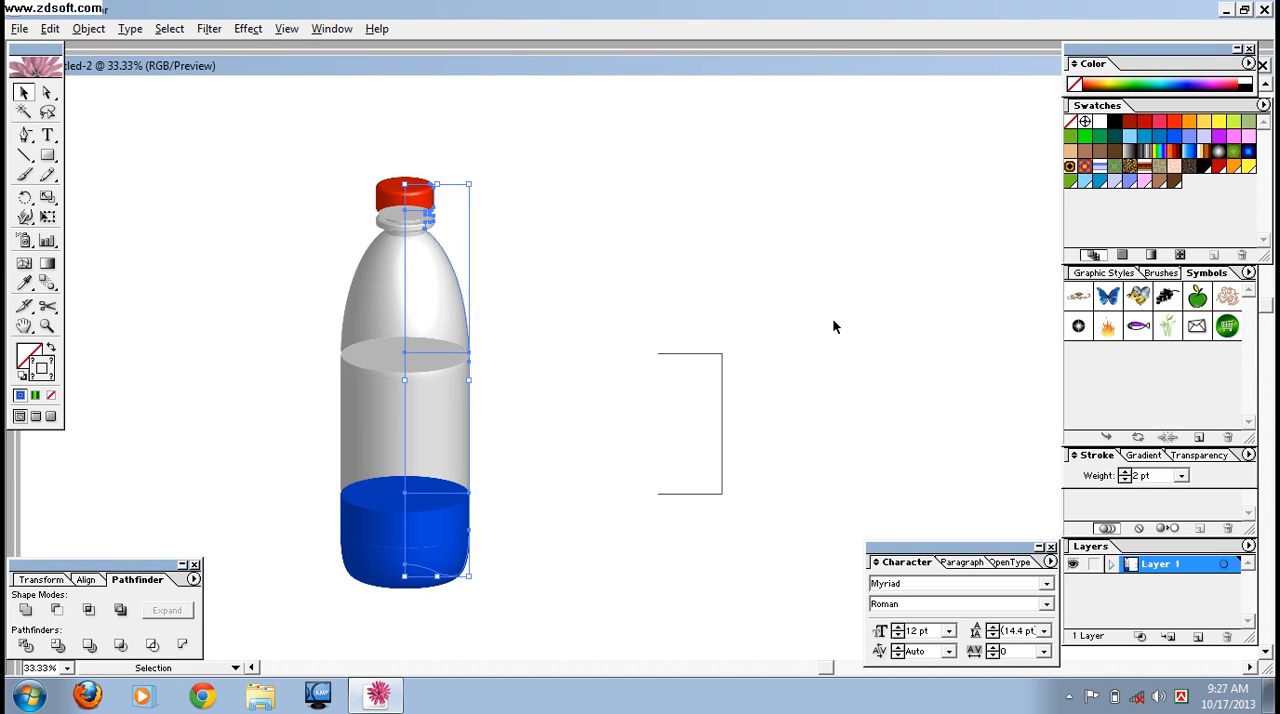
- Send the neck and shoulder section of the bottle to the back of the stacking order
left_click(800, 318)
left_click(423, 303)
right_click(424, 306)
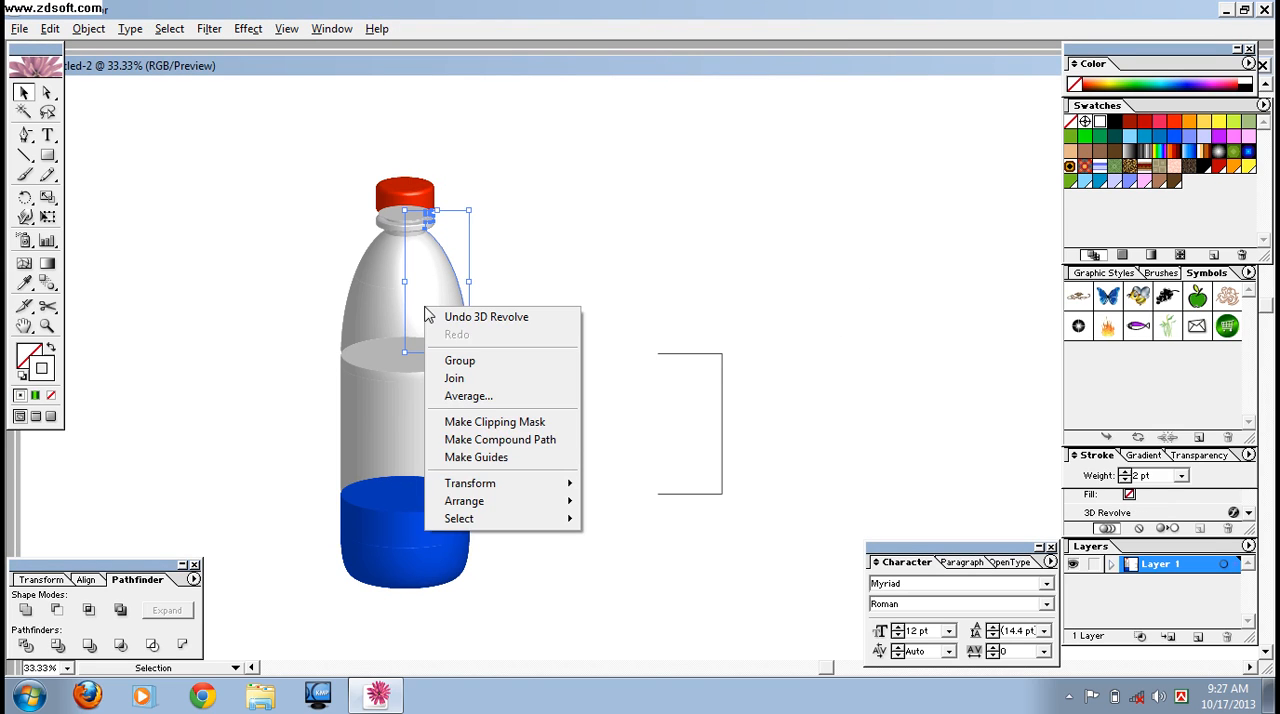
mouse_move(500, 505)
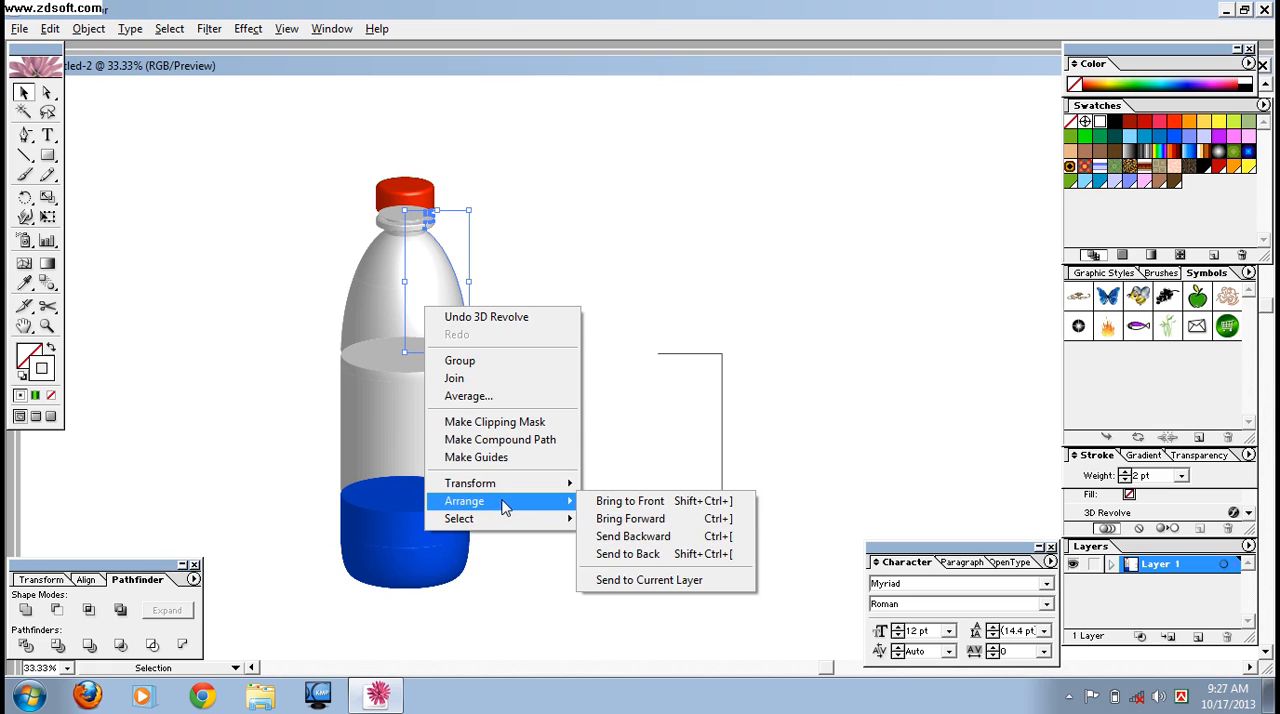
left_click(660, 555)
left_click(629, 249)
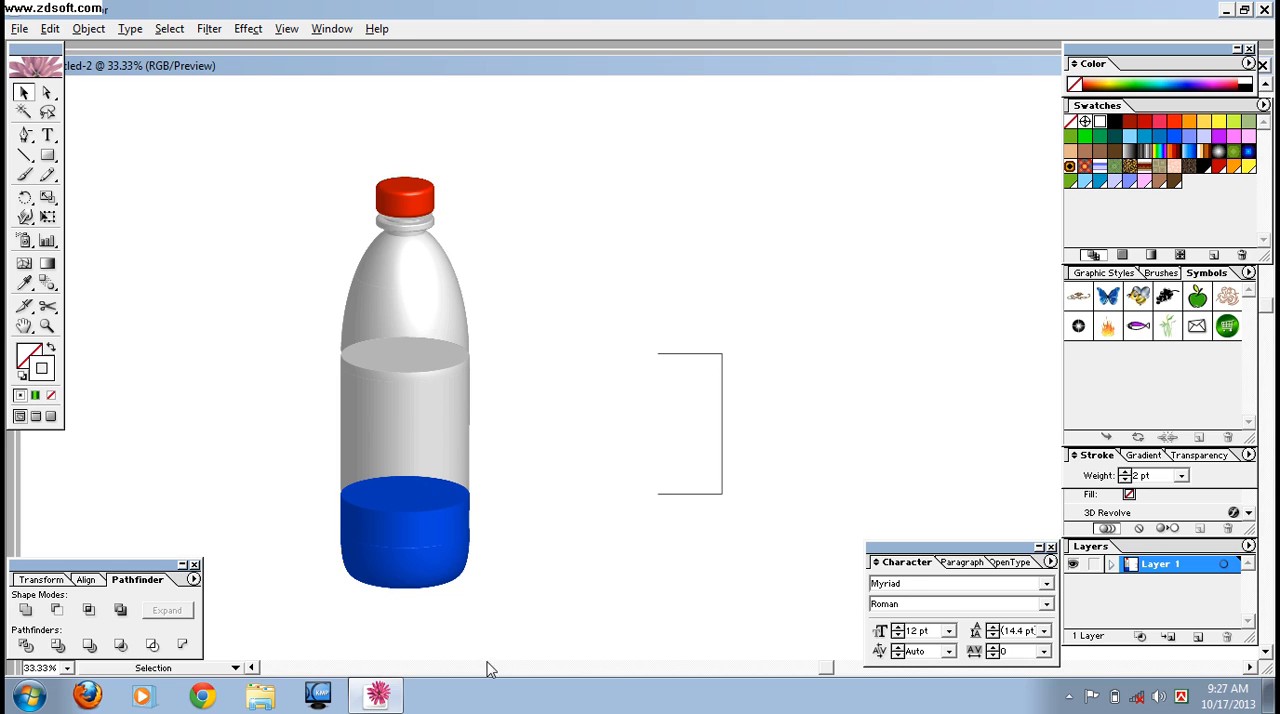
- Place the green 7UP label artwork beside the bottle at about half size and add it as a new symbol
left_click(377, 695)
left_click_drag(108, 400, 686, 230)
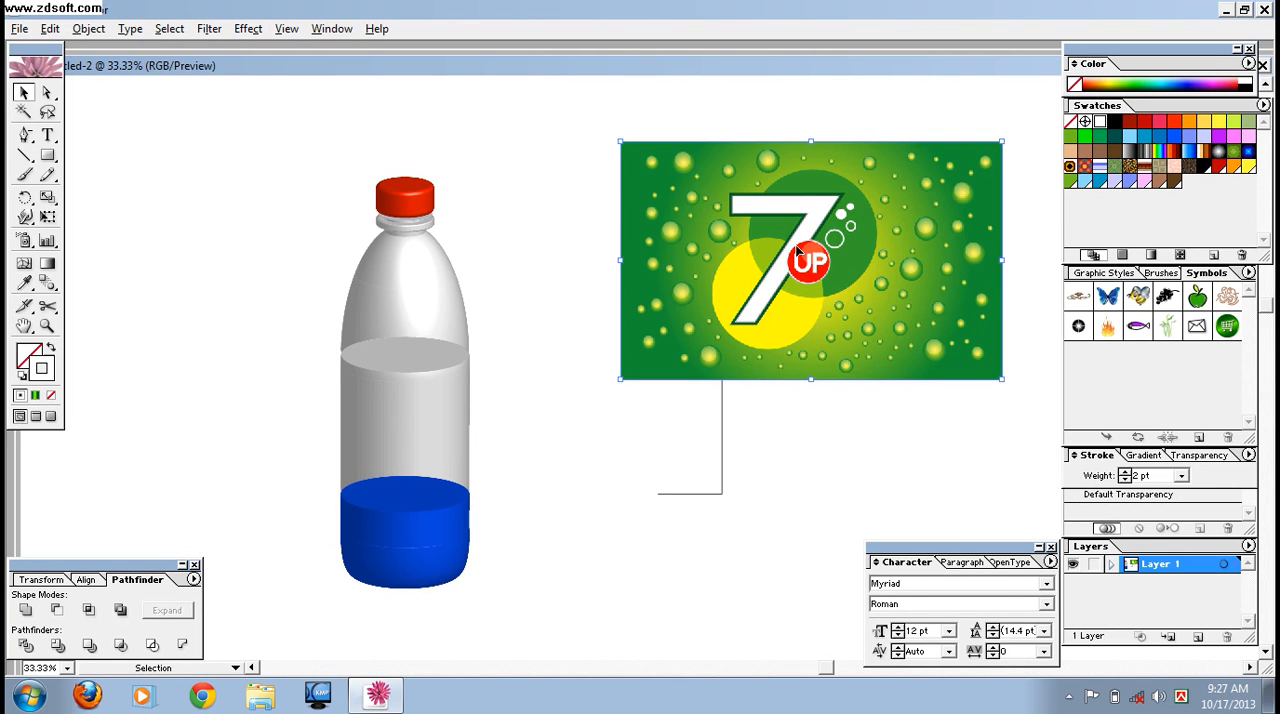
left_click_drag(1000, 377, 1154, 368)
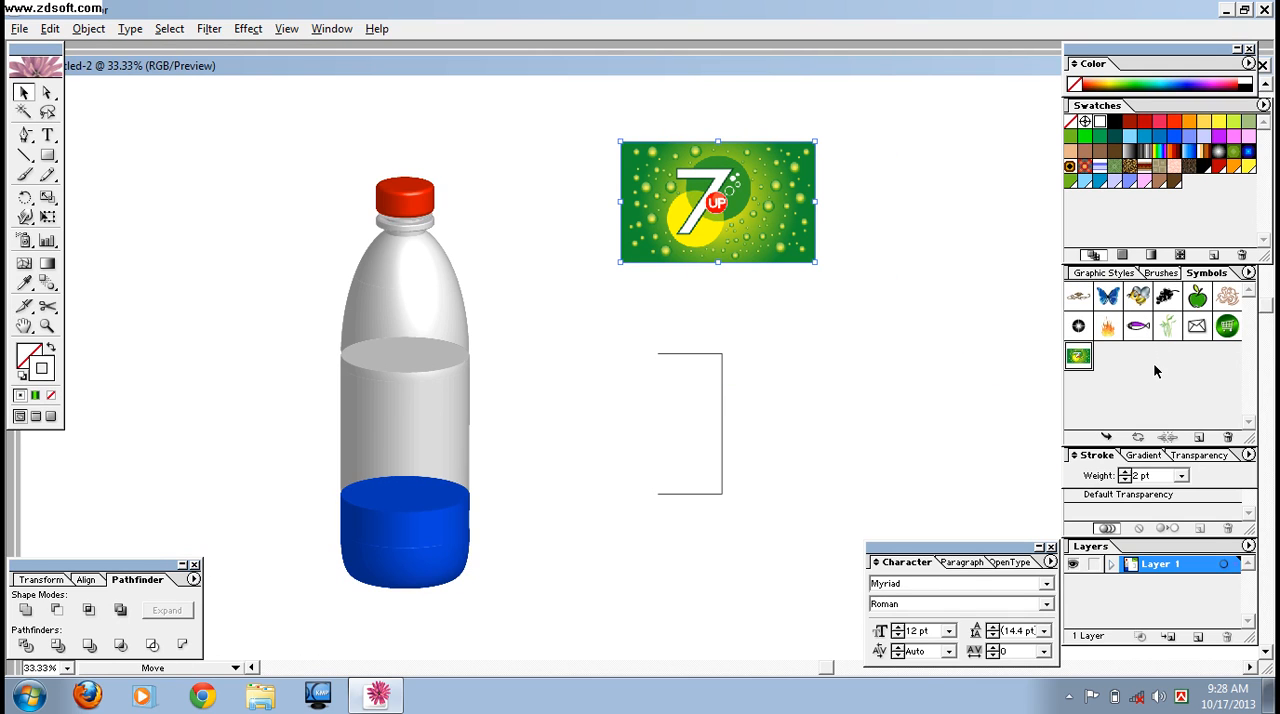
- Name the new label symbol 7up and delete the label artwork from the artboard
double_click(1078, 360)
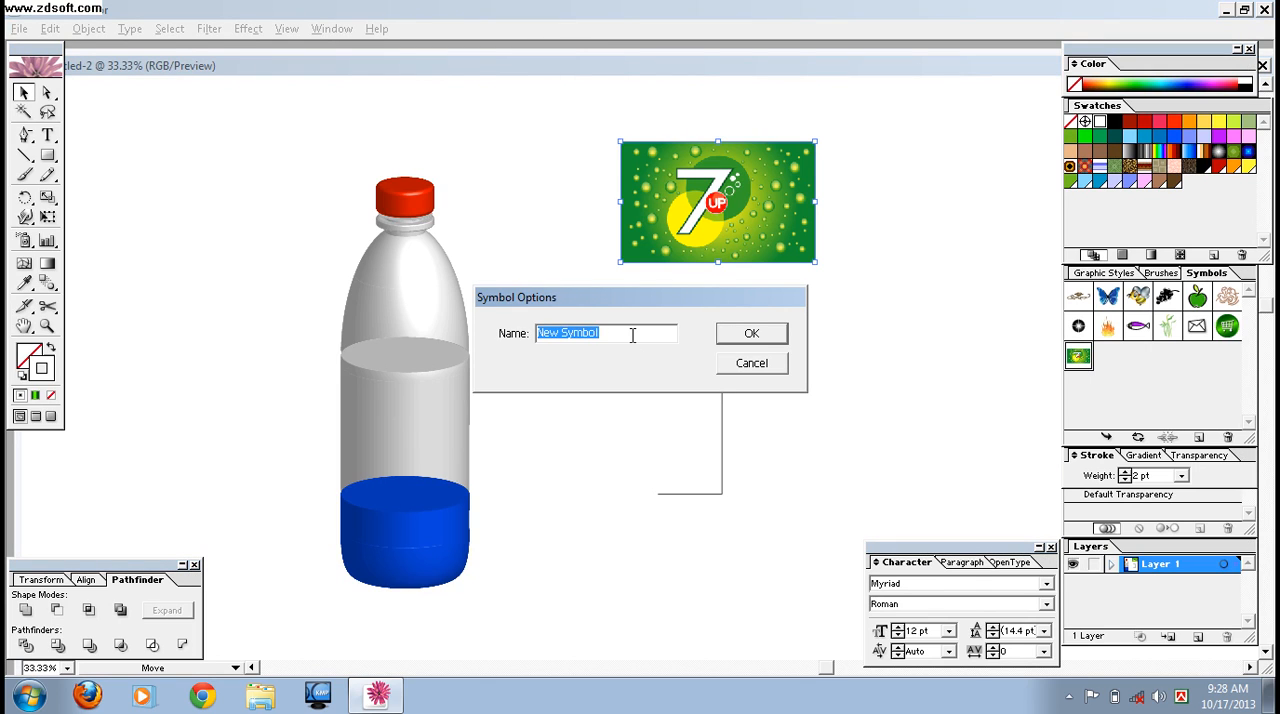
type("7u")
left_click(752, 334)
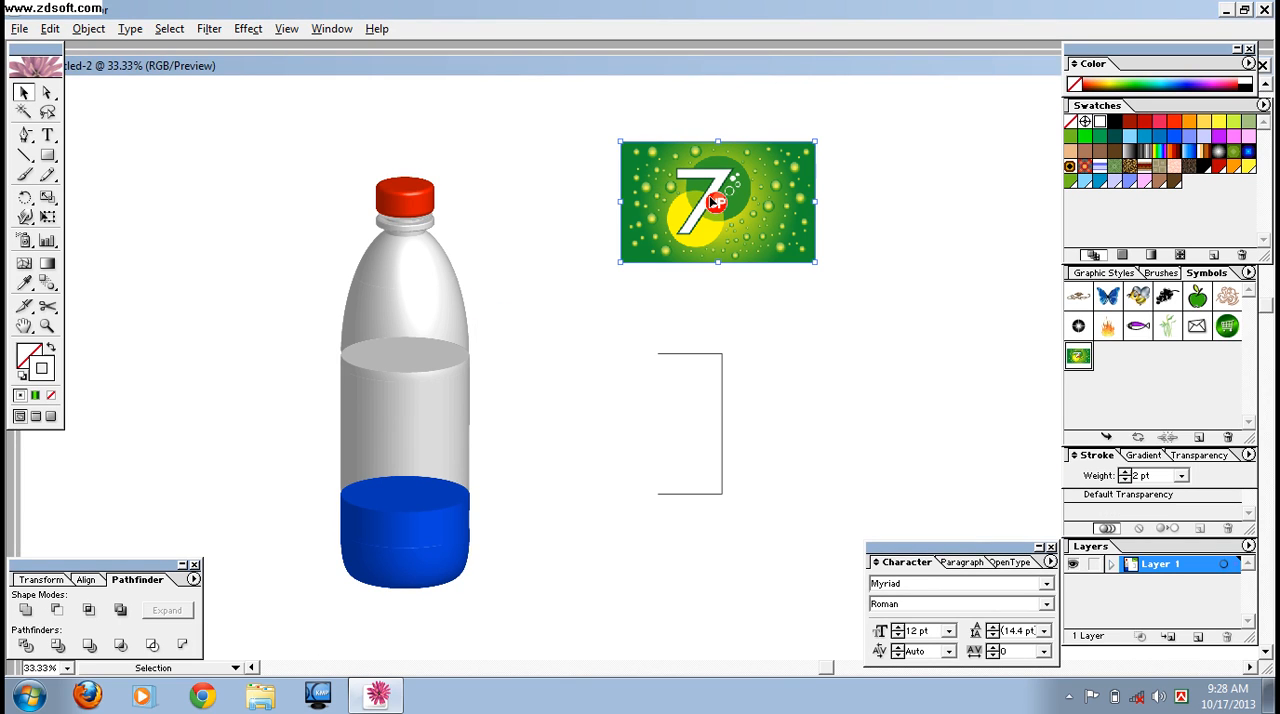
key("Delete")
- Open the 3D Revolve options for the copied middle outline beside the bottle
left_click_drag(633, 310, 782, 477)
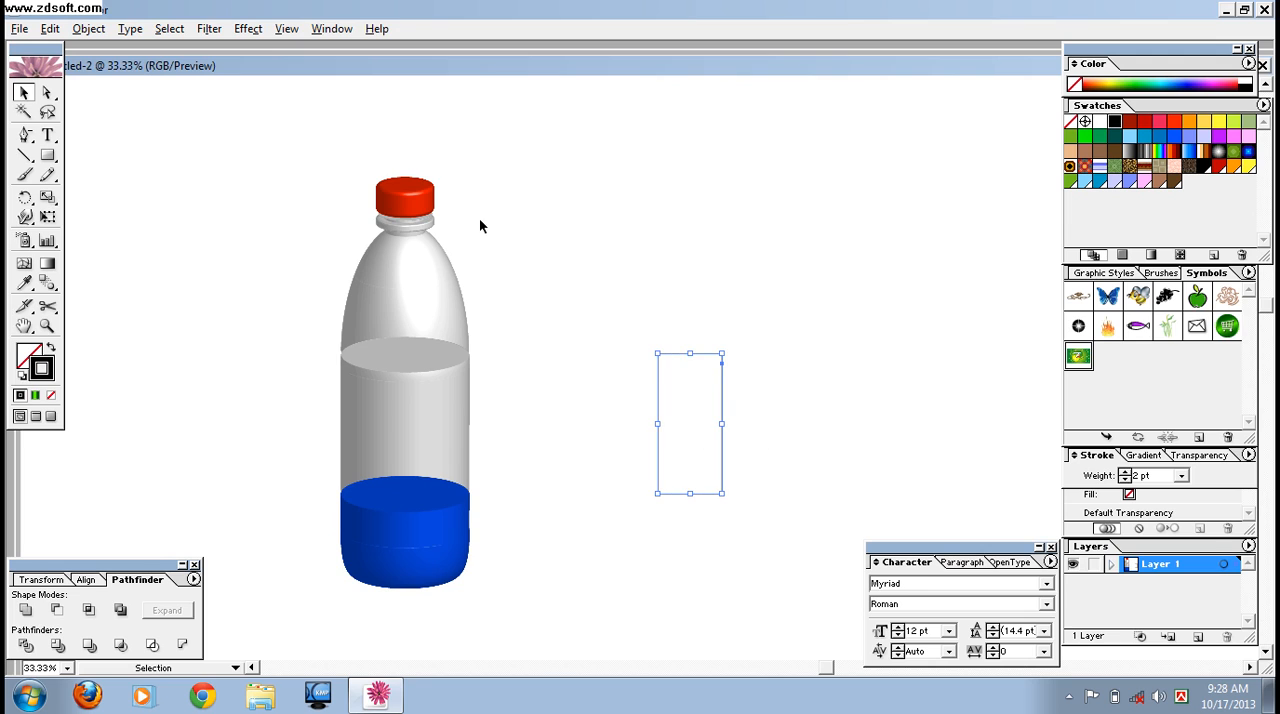
left_click(248, 29)
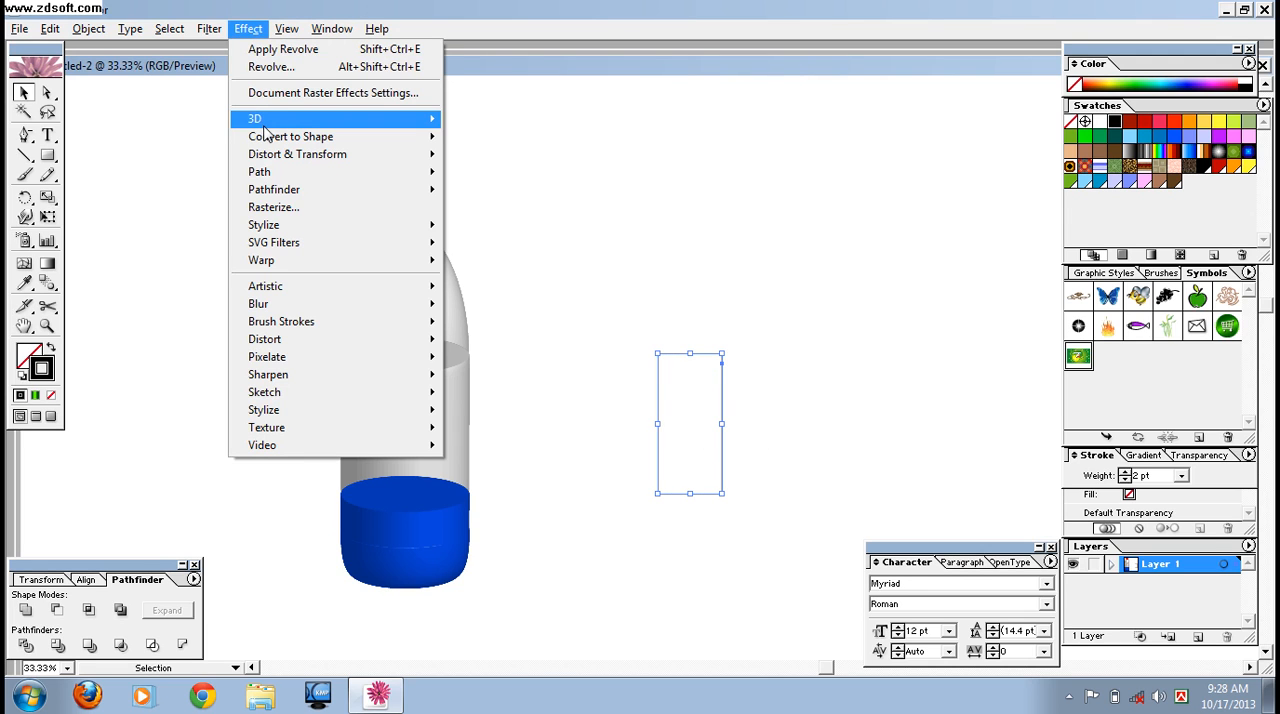
mouse_move(266, 128)
left_click(520, 137)
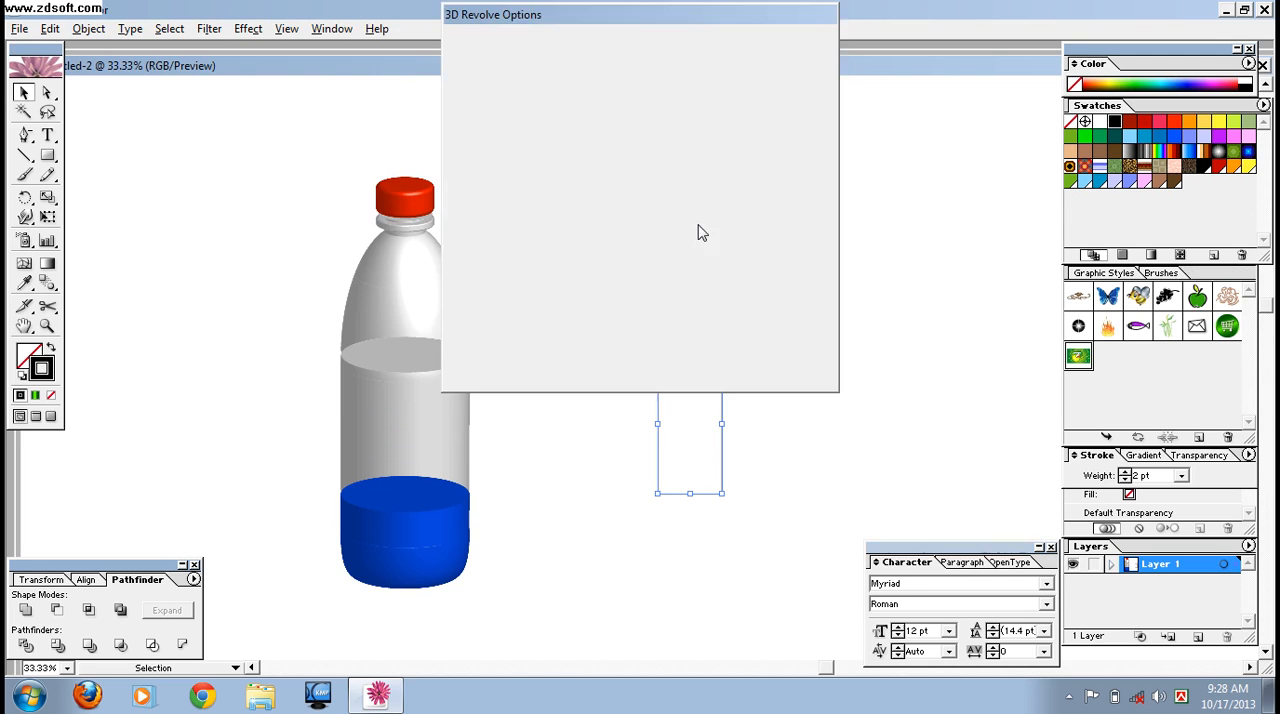
- Try to map the 7up symbol onto surface 1 of the revolved copy, with invisible geometry and preview enabled
left_click(772, 110)
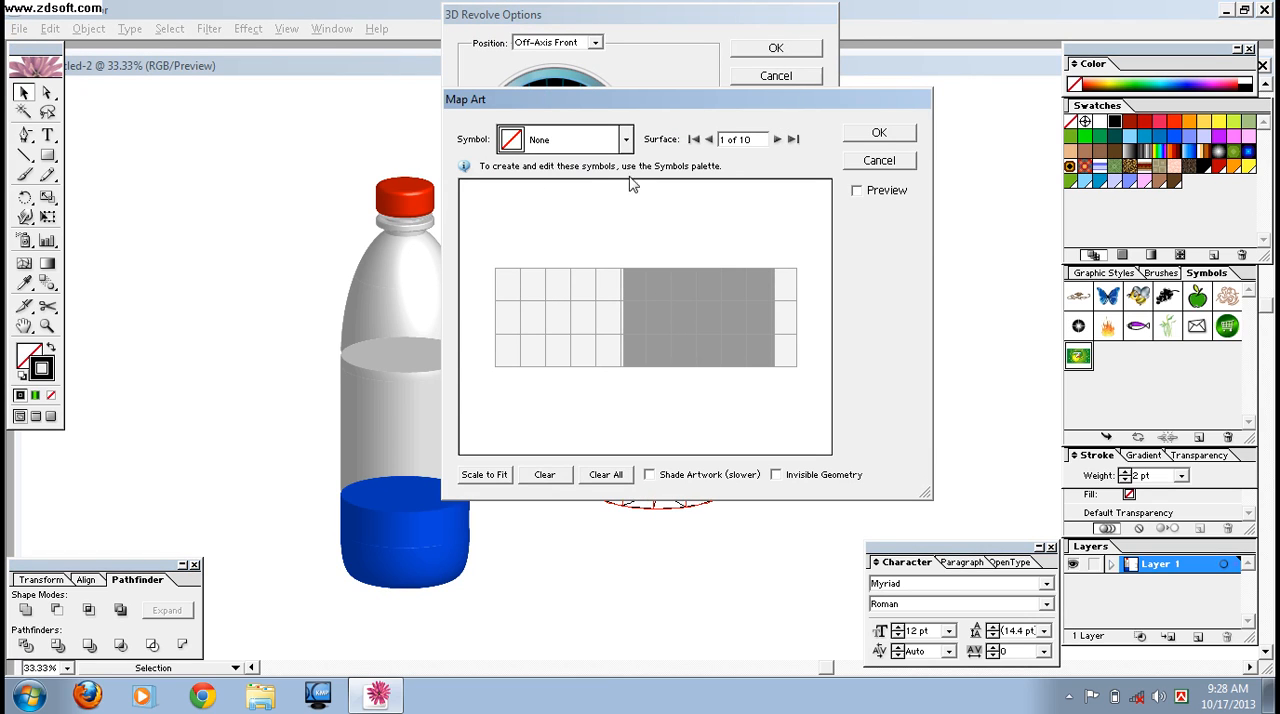
left_click(776, 475)
left_click_drag(772, 109, 394, 94)
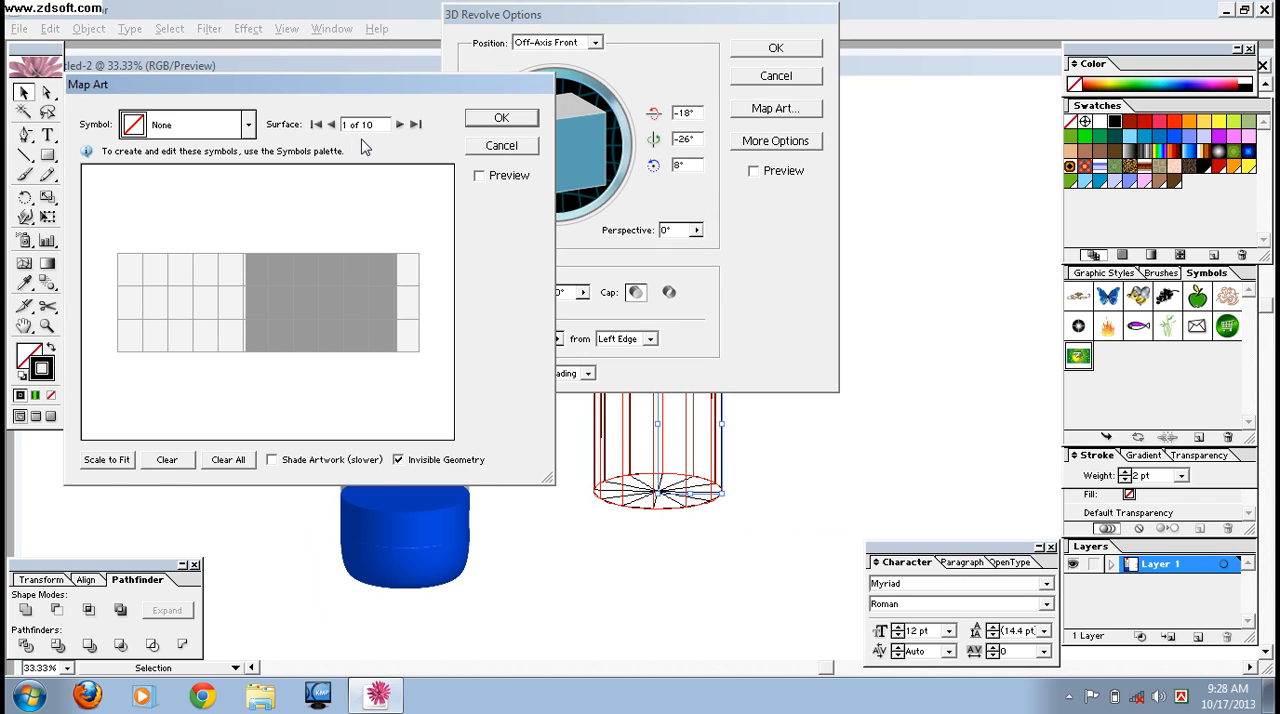
left_click(249, 128)
left_click_drag(250, 174, 250, 301)
left_click(180, 302)
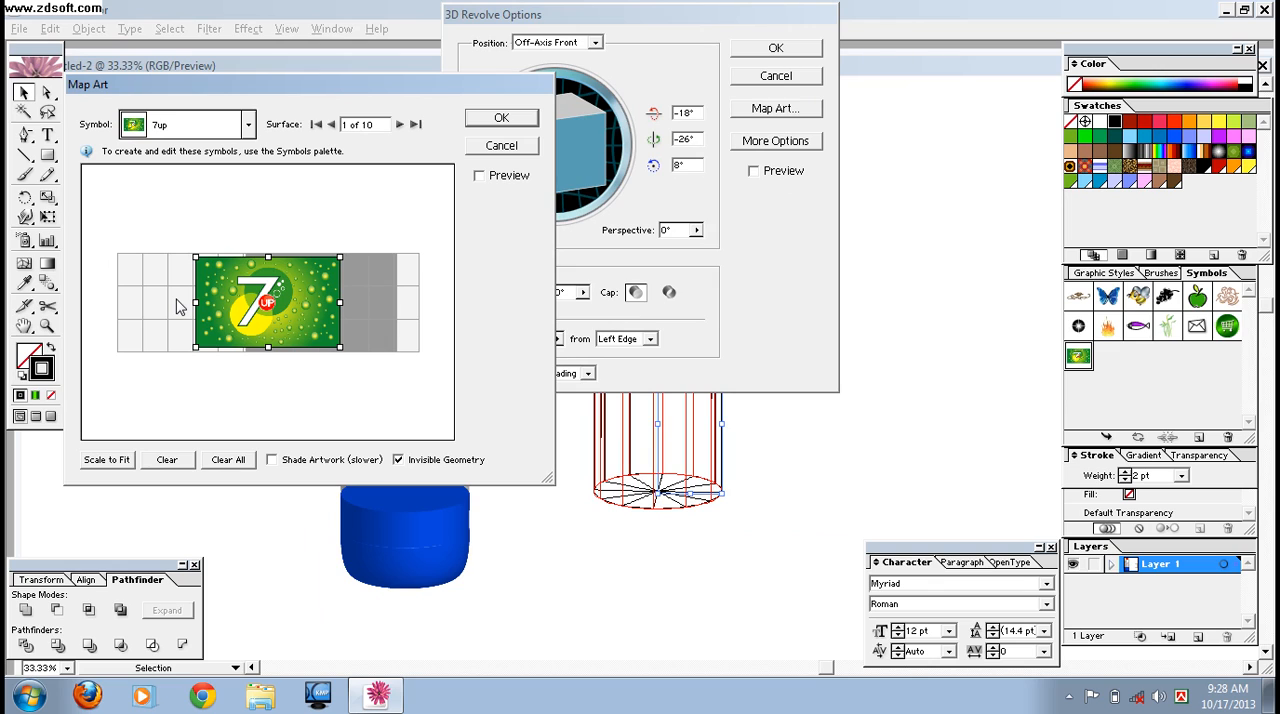
left_click(479, 177)
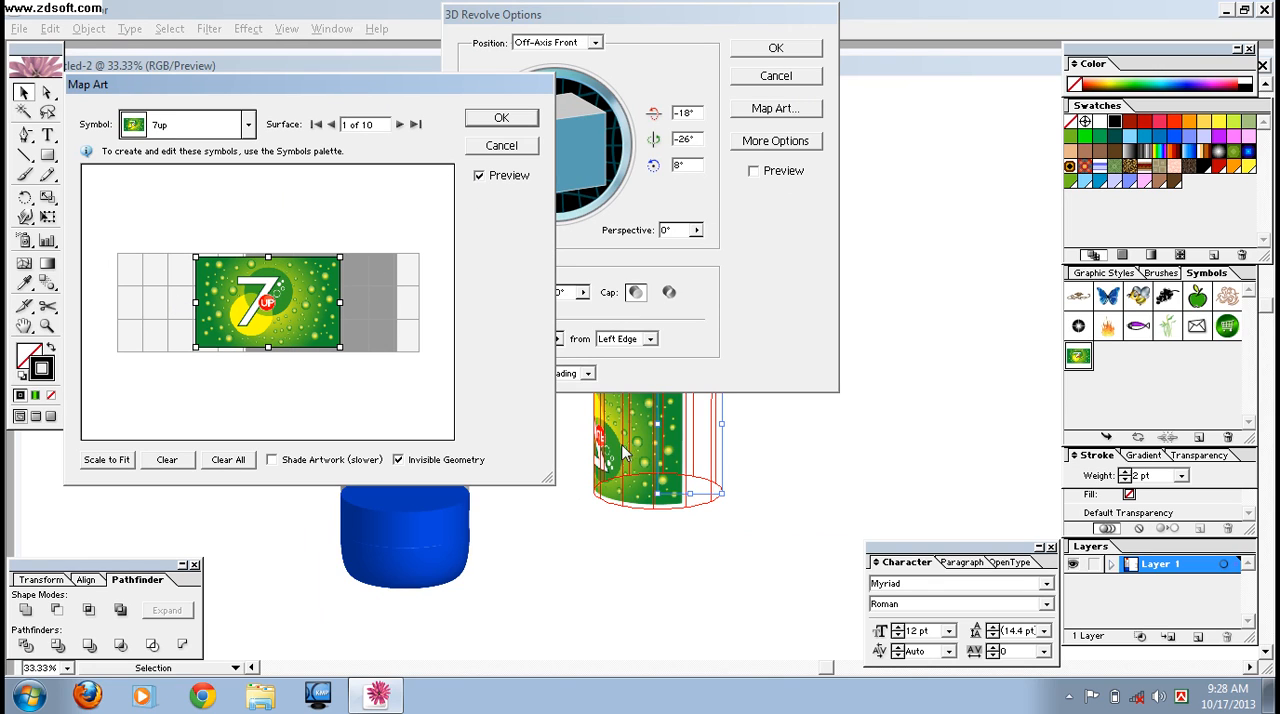
- Try to map the 7up symbol onto surface 6 and move it over the light area of the grid
left_click(397, 125)
left_click(397, 125)
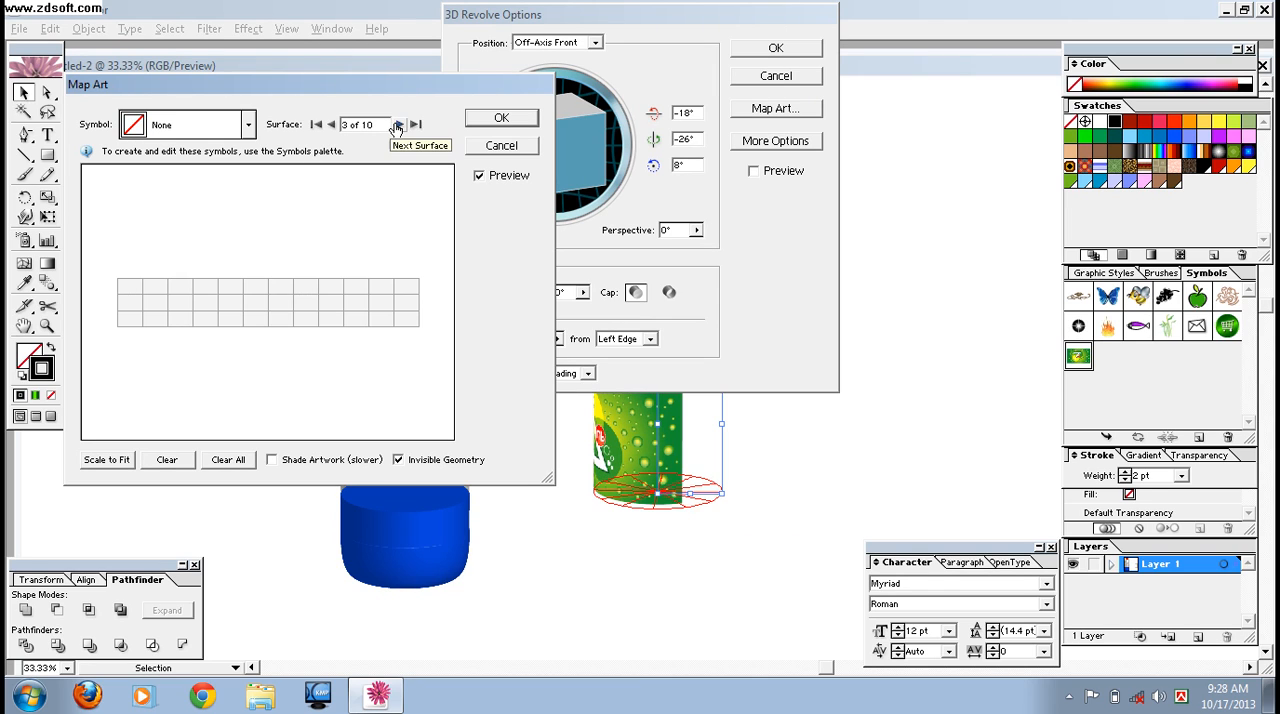
left_click(397, 125)
left_click(397, 125)
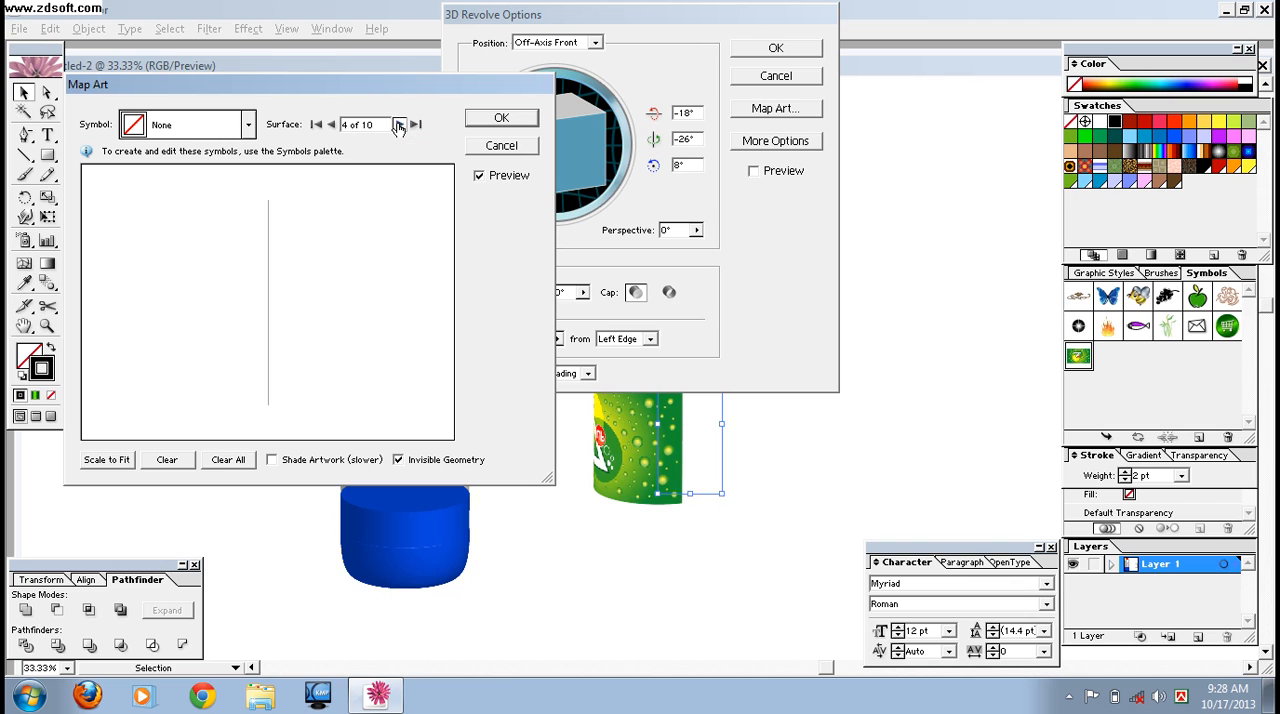
left_click(397, 125)
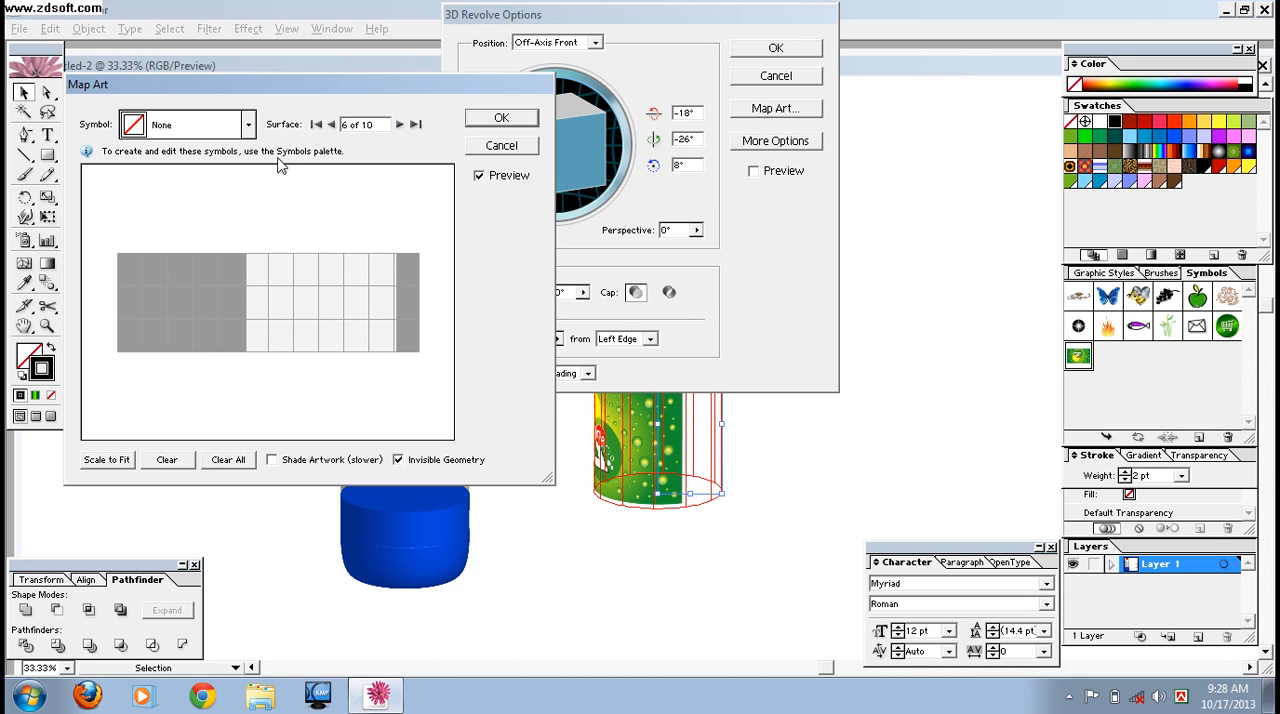
left_click(248, 126)
left_click_drag(258, 168, 261, 316)
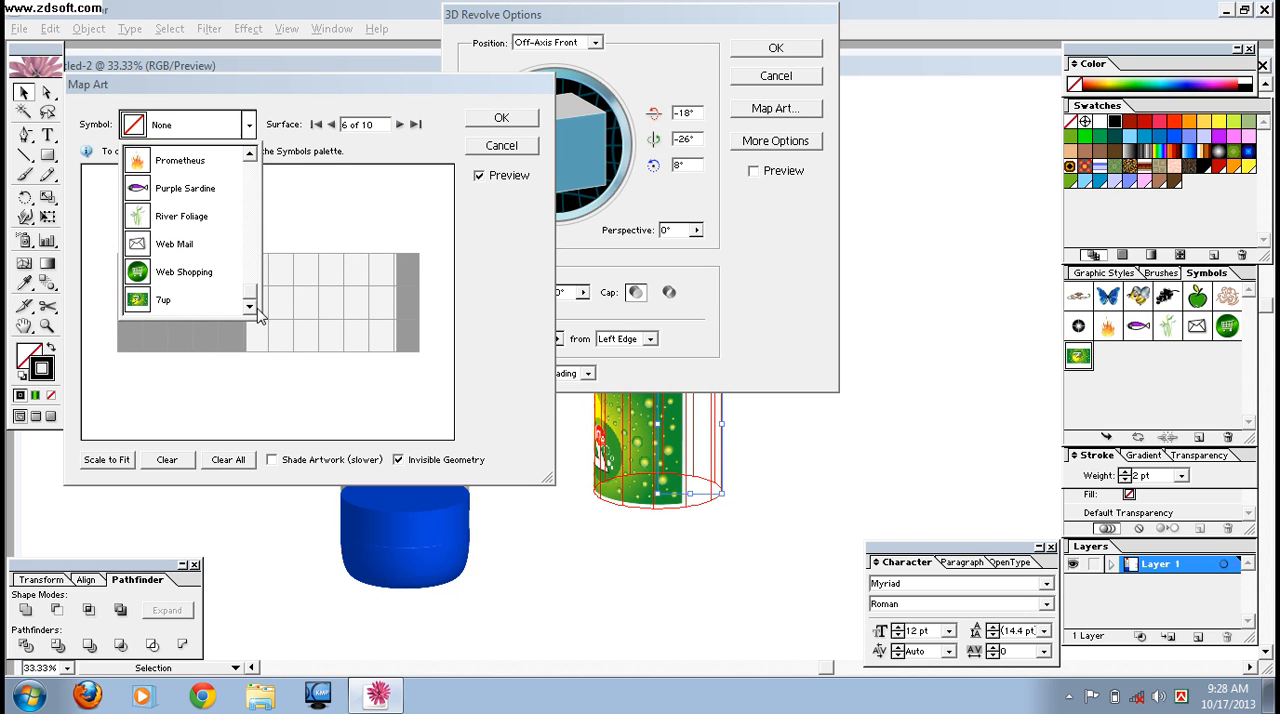
left_click(188, 304)
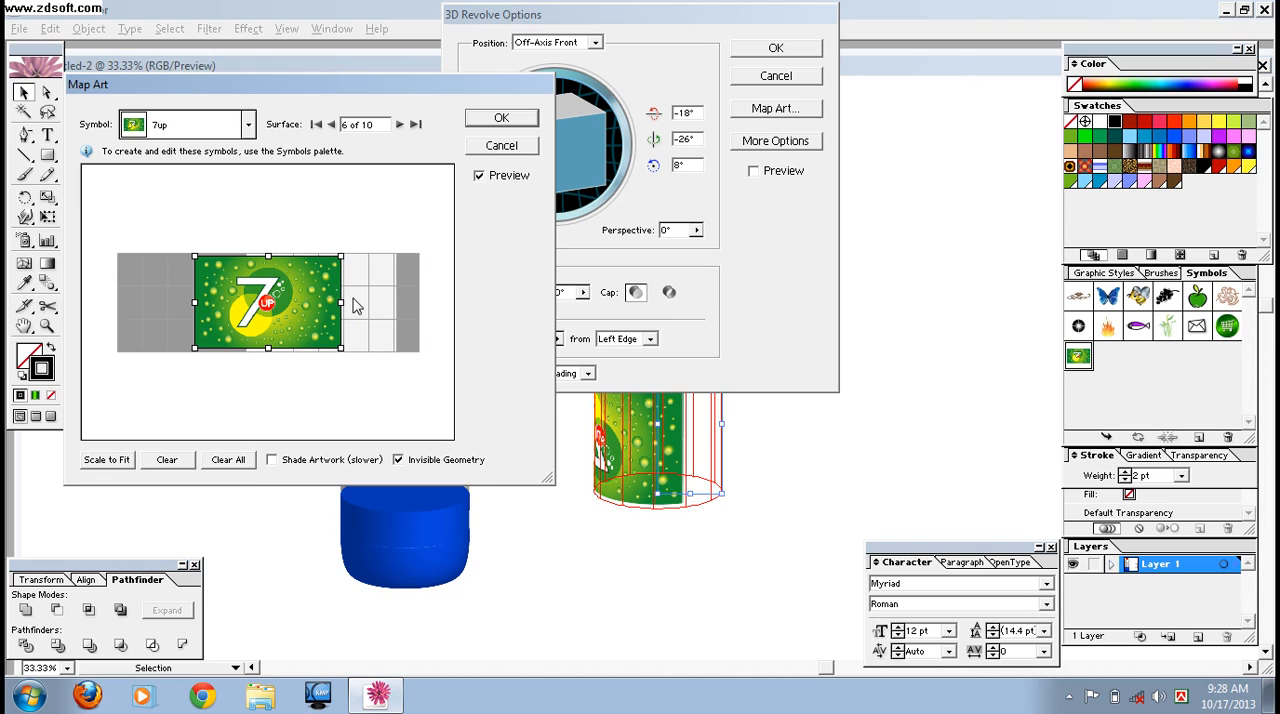
left_click_drag(296, 289, 355, 291)
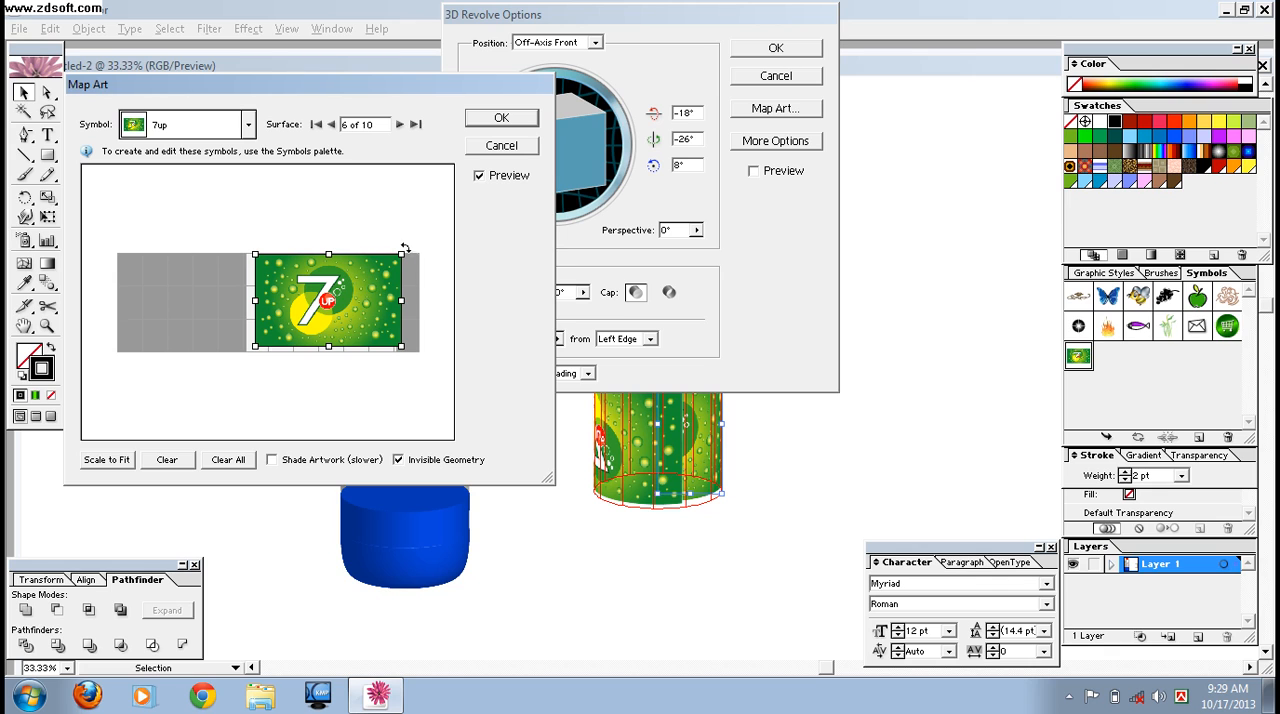
- Try to rotate the surface 6 label upside down, turn it back, and flip it vertically
left_click_drag(403, 249, 229, 368)
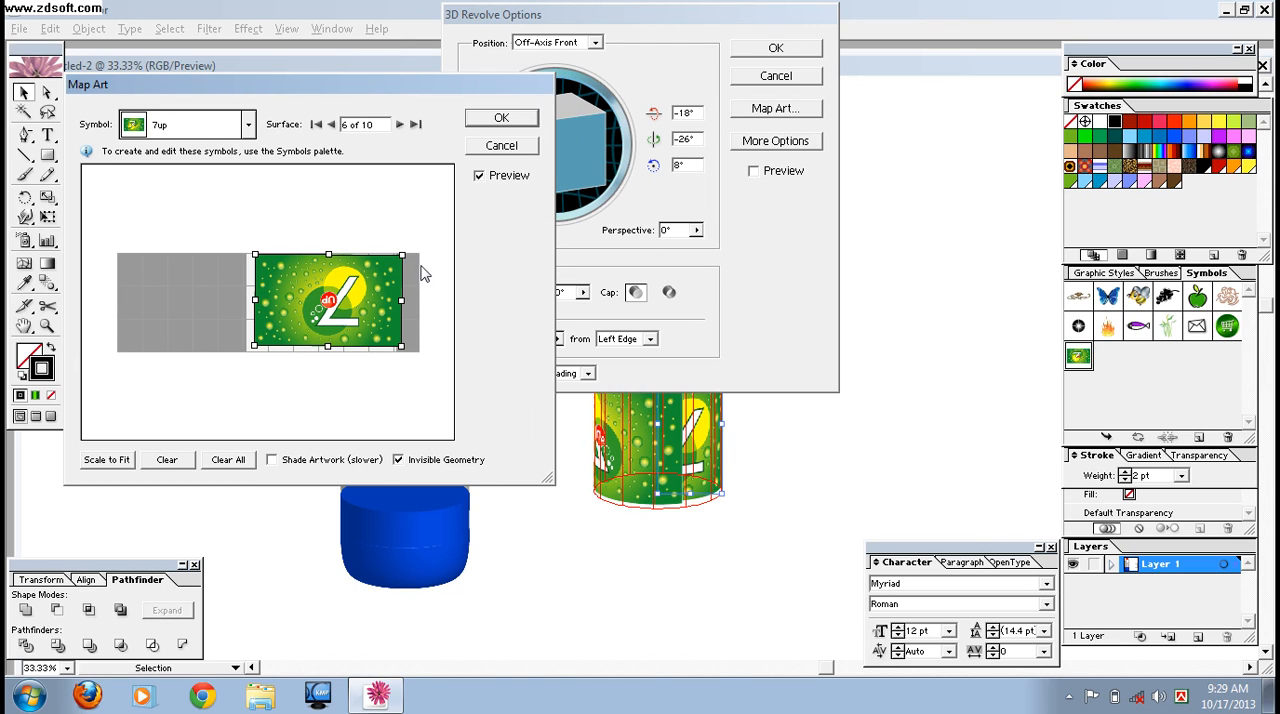
left_click_drag(406, 256, 288, 325)
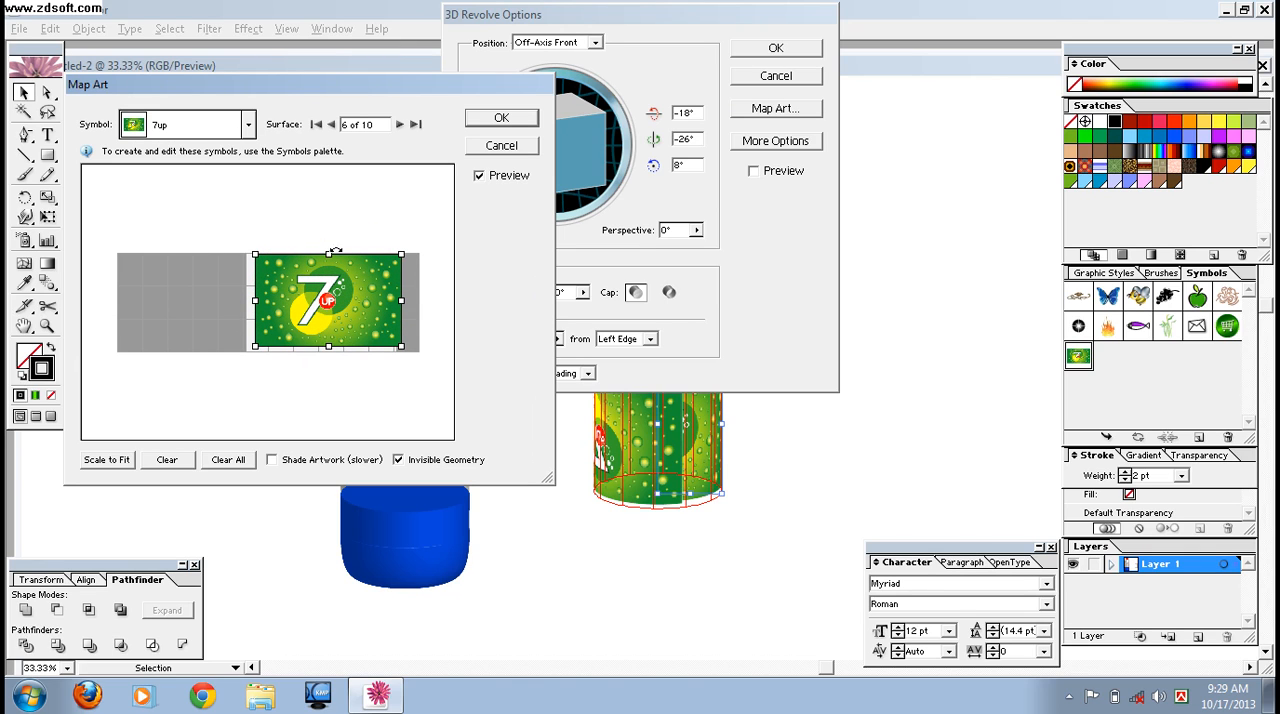
left_click_drag(329, 256, 336, 305)
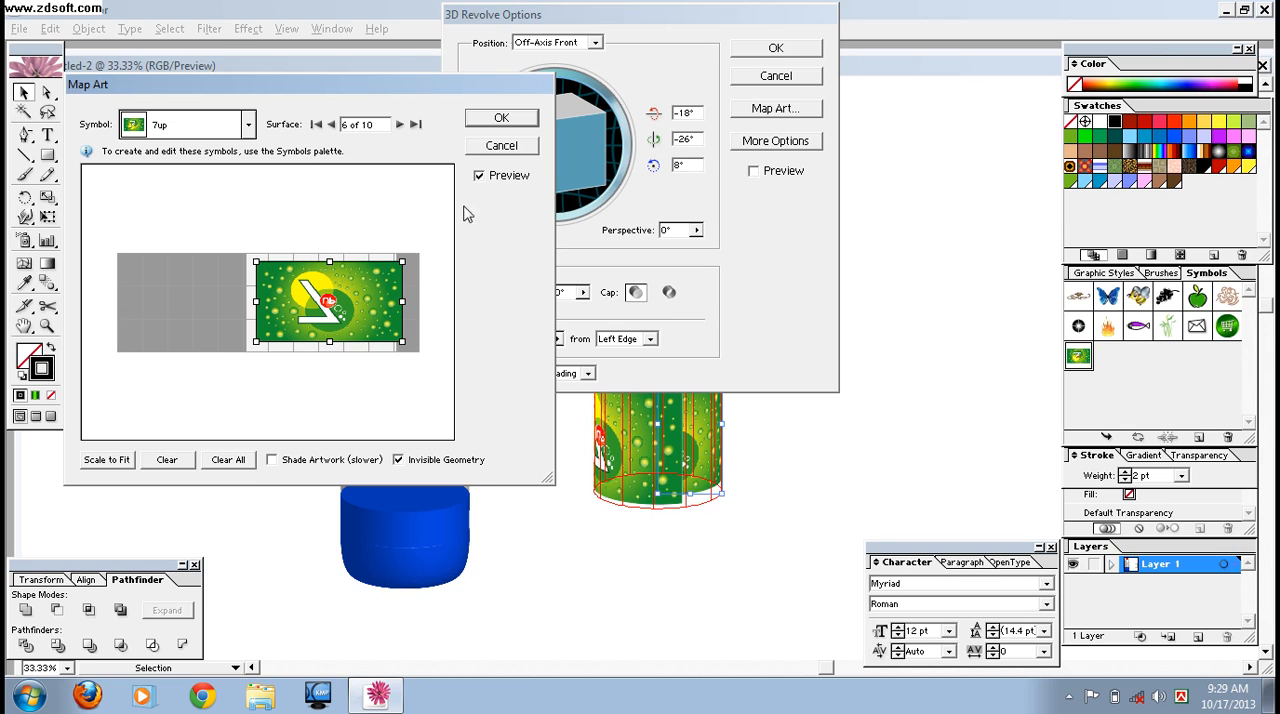
- Return to surface 1 and try to move its label to the left end of the grid
left_click(399, 125)
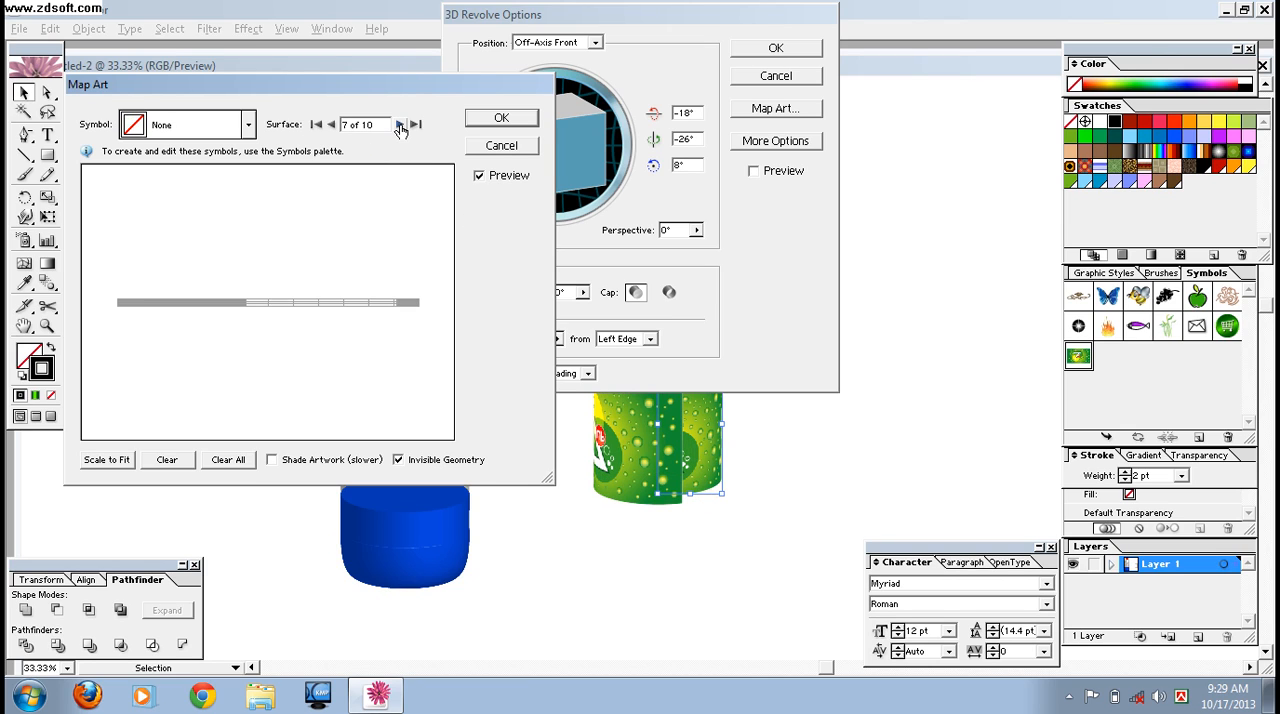
left_click(400, 126)
left_click(400, 125)
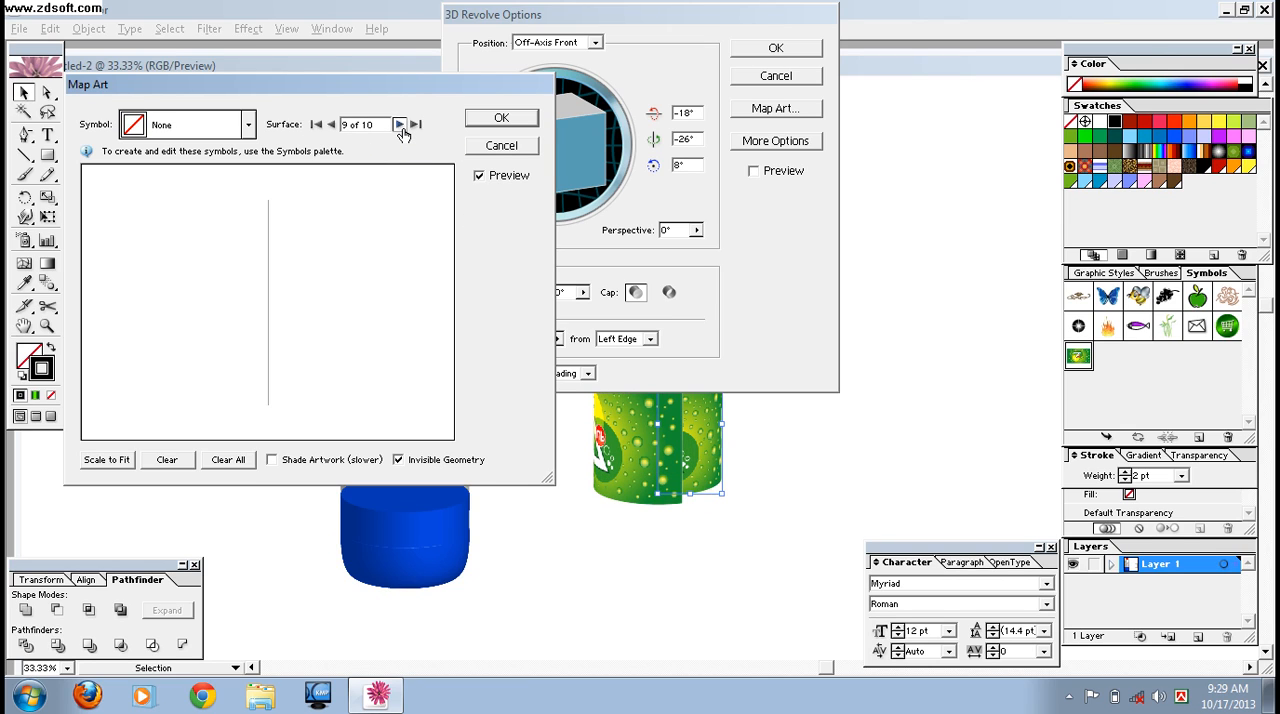
left_click(400, 125)
left_click(400, 125)
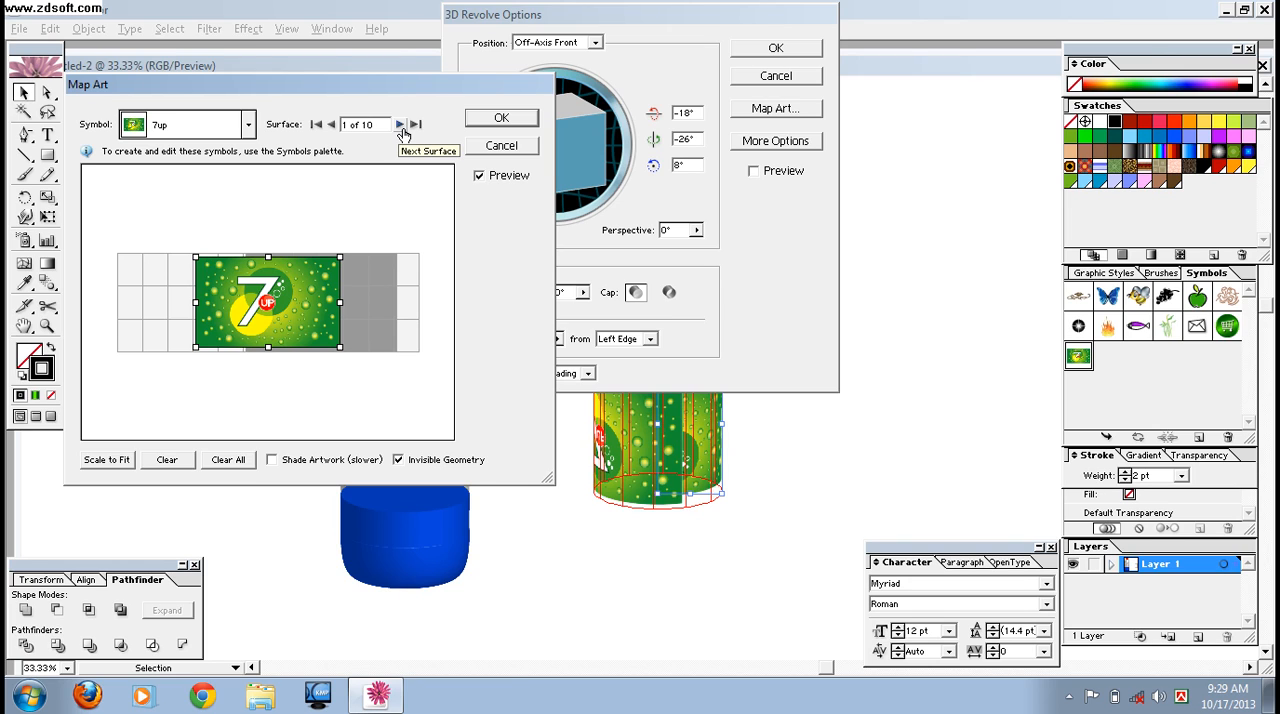
left_click_drag(301, 307, 224, 310)
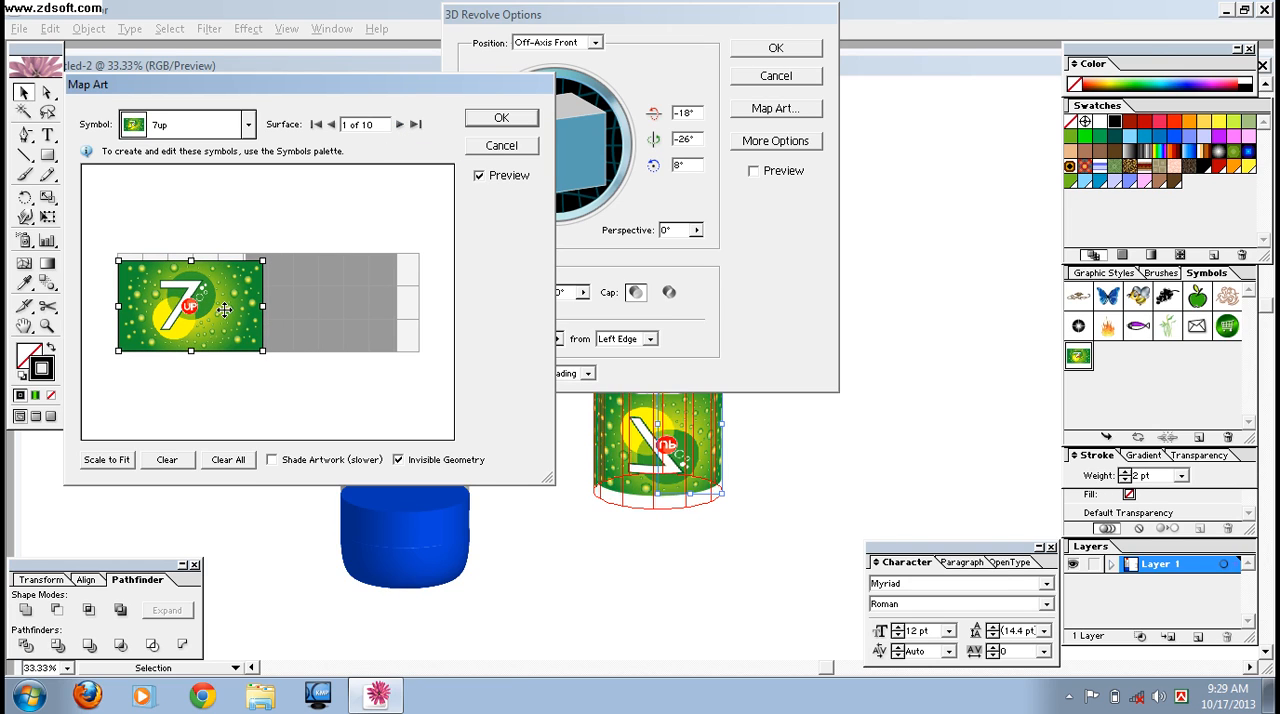
- Try to flip the surface 1 label horizontally and vertically, refreshing the preview between the two flips
left_click_drag(268, 303, 120, 307)
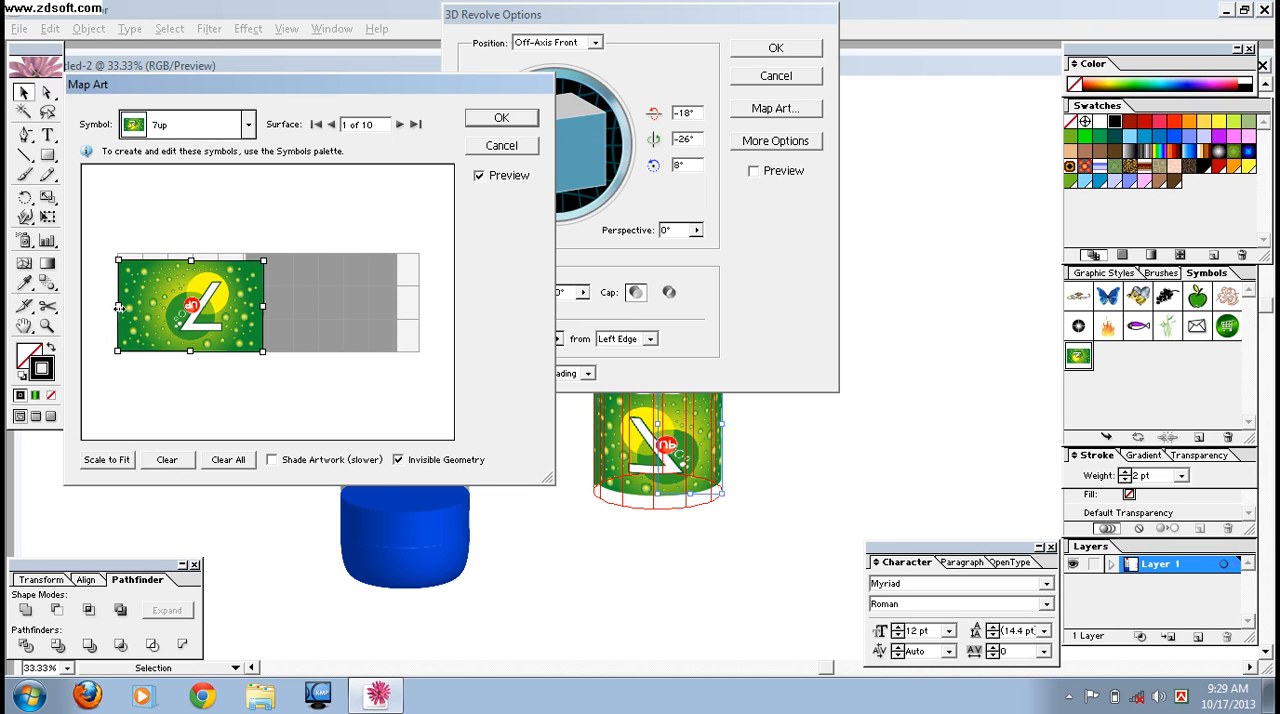
left_click(478, 180)
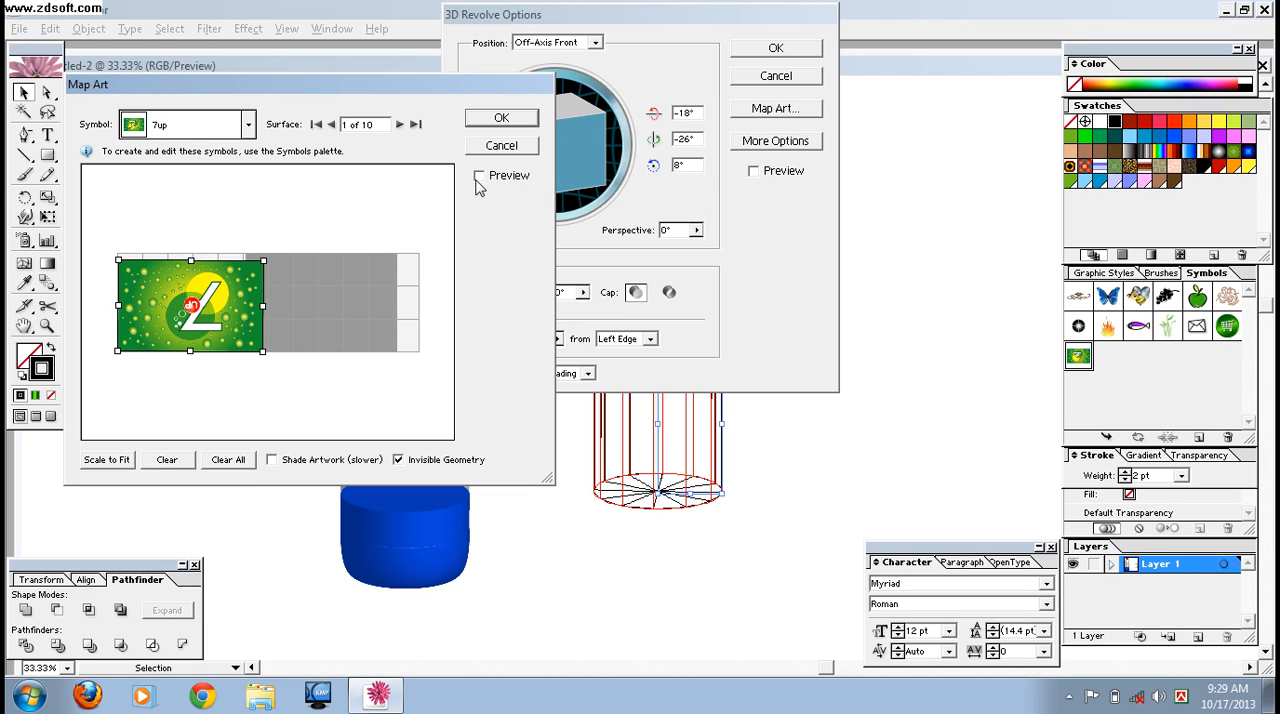
left_click(479, 177)
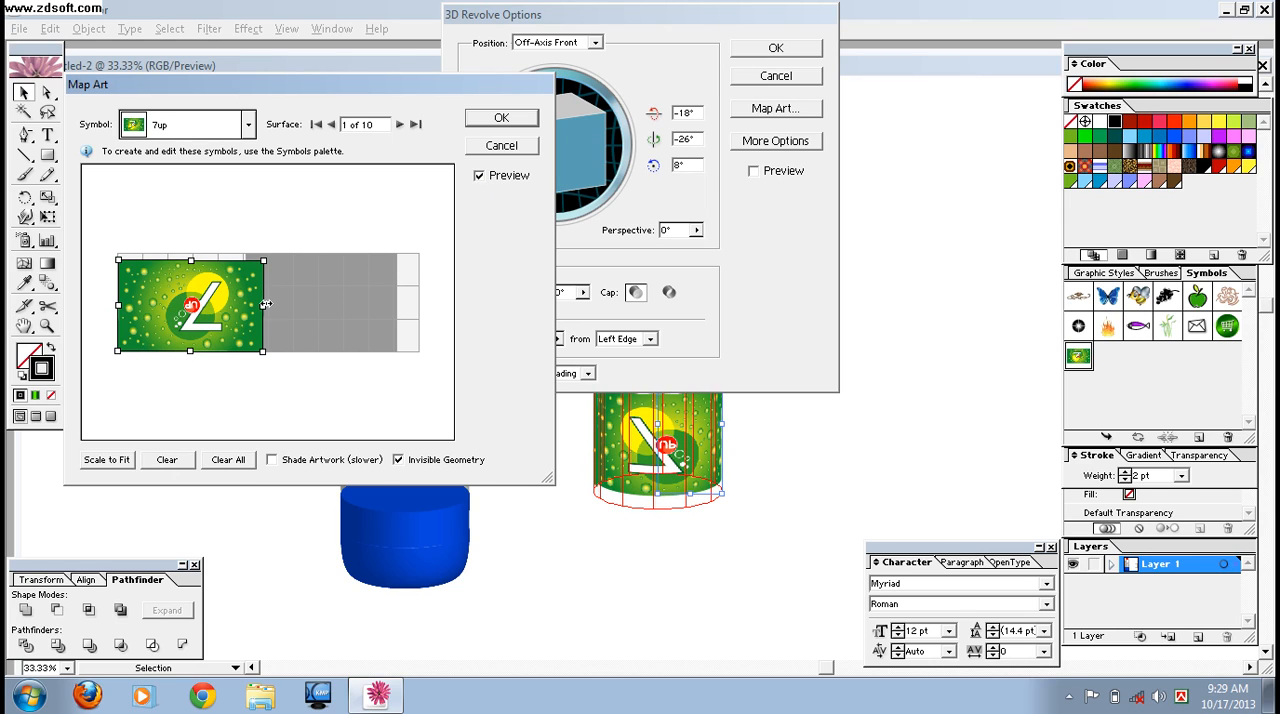
left_click_drag(194, 261, 190, 359)
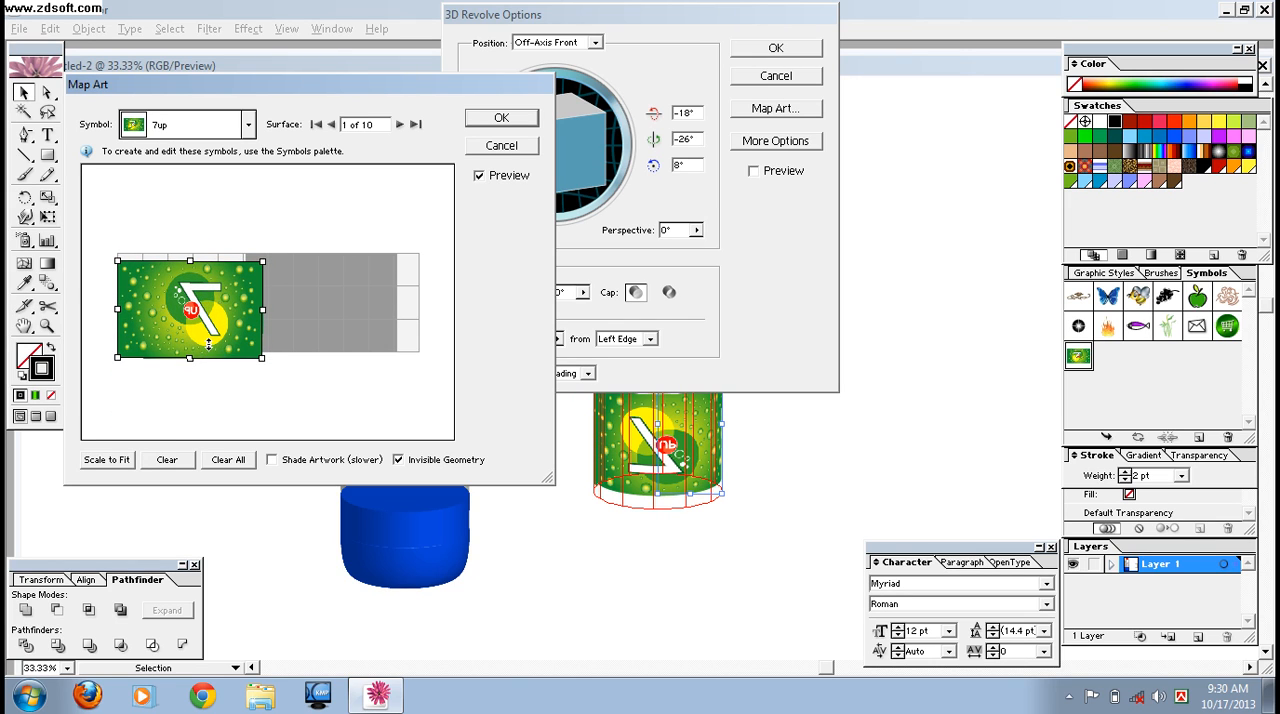
- Try to map a vertically flipped 7up symbol onto surface 3, and cancel the art mapping
left_click(399, 125)
left_click(399, 125)
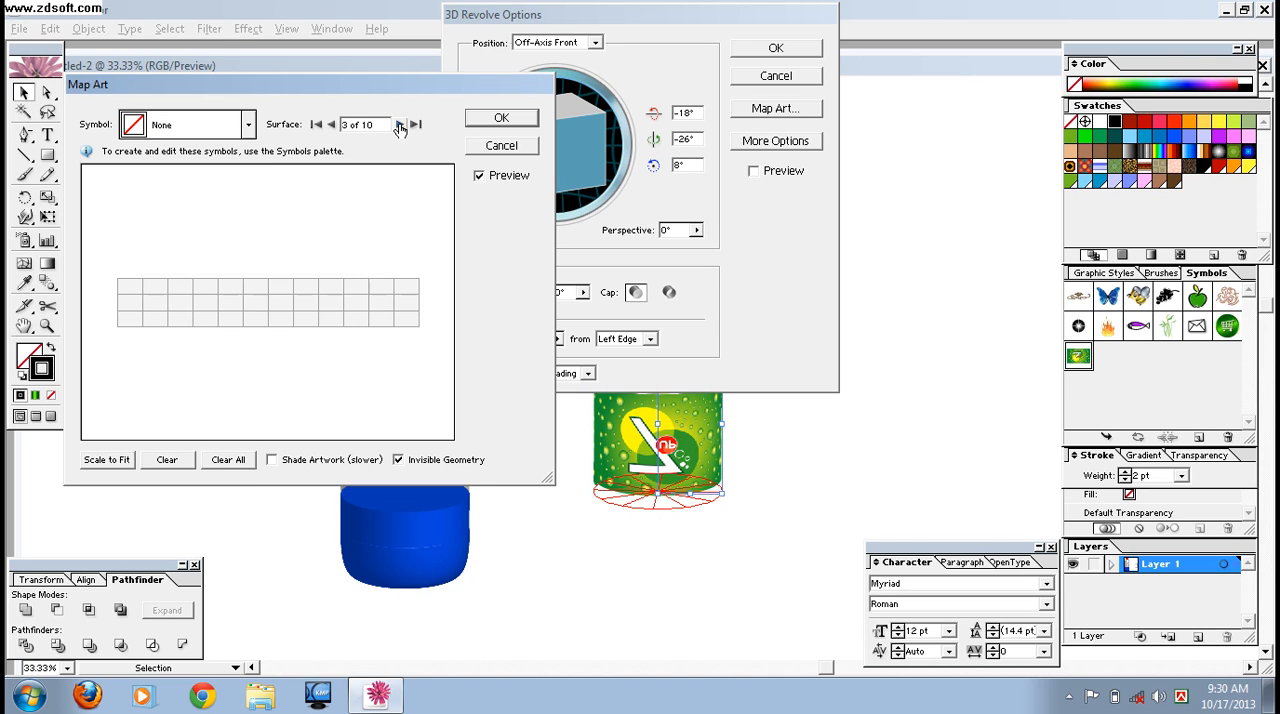
left_click(247, 126)
left_click_drag(255, 178, 250, 302)
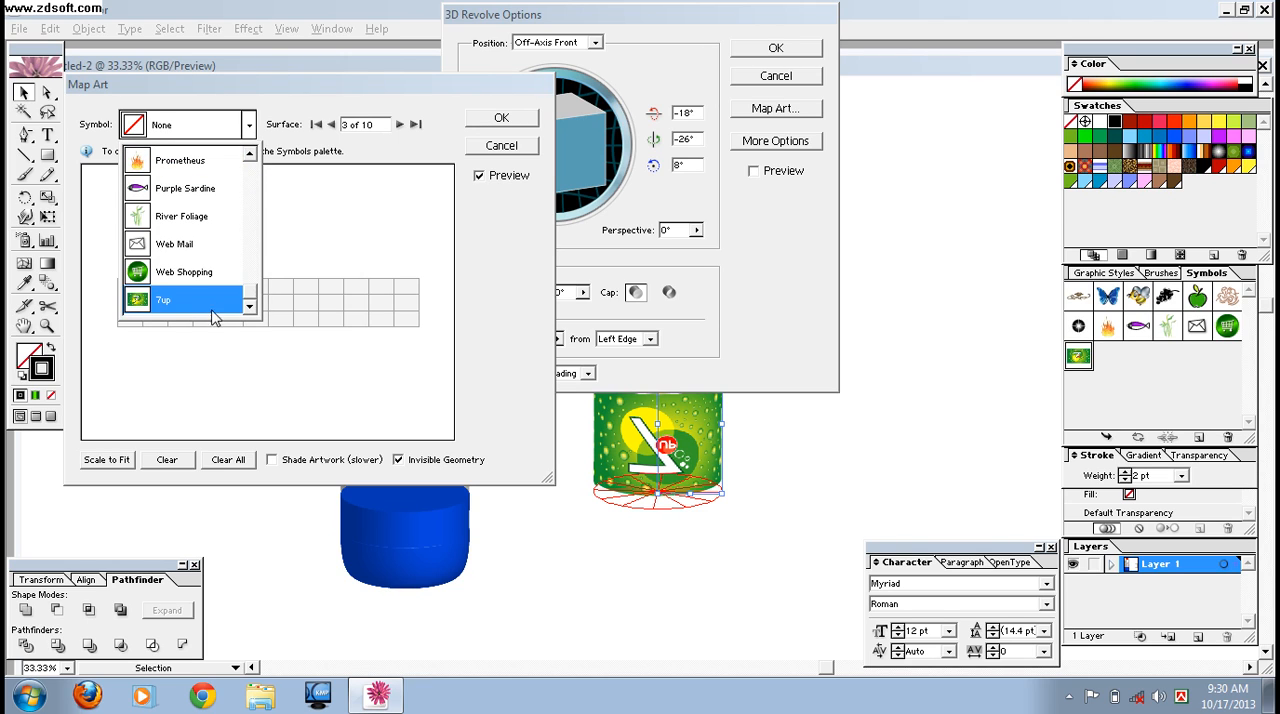
left_click(213, 317)
left_click_drag(268, 258, 268, 418)
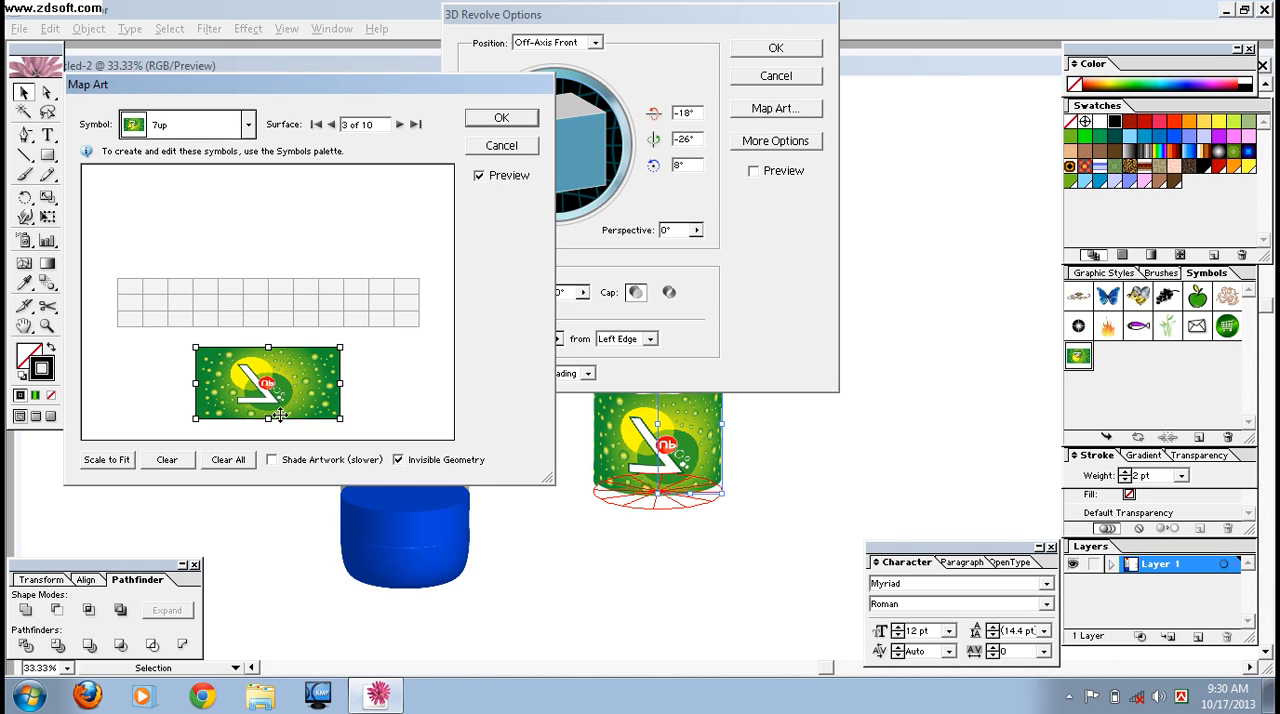
left_click(501, 145)
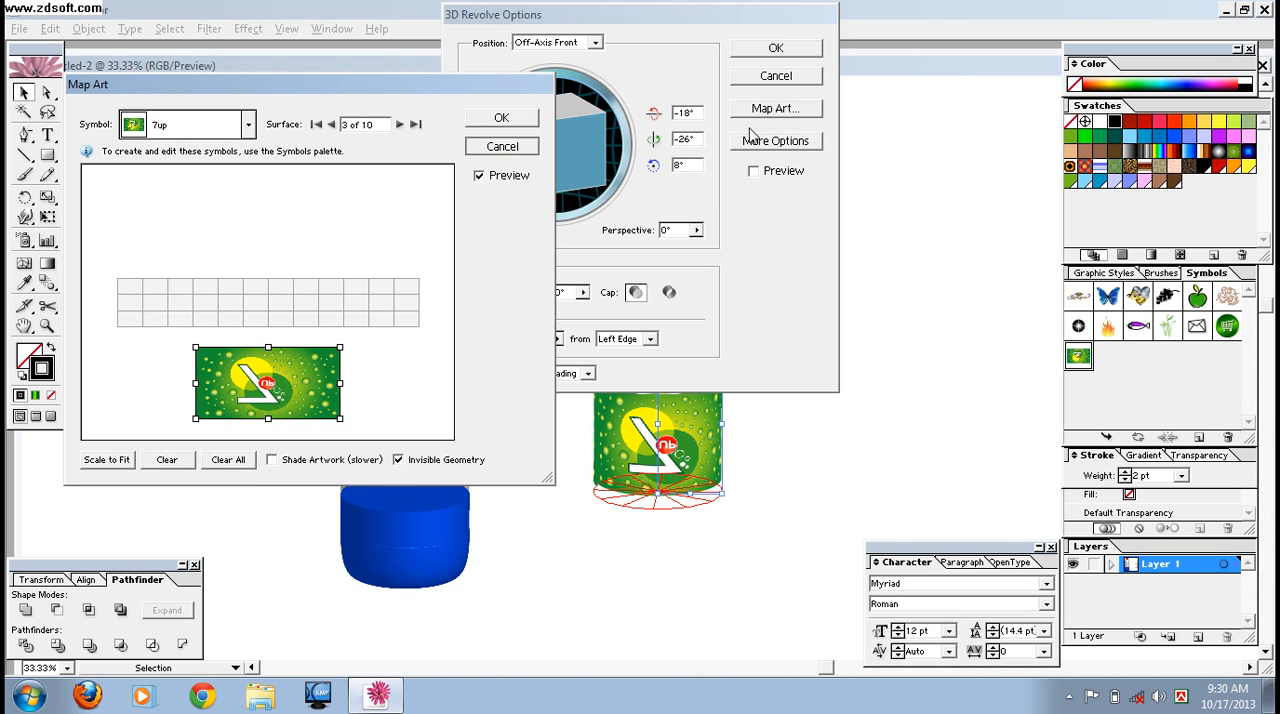
- Cancel the 3D Revolve settings on the copied middle-section profile and deselect it
left_click(776, 77)
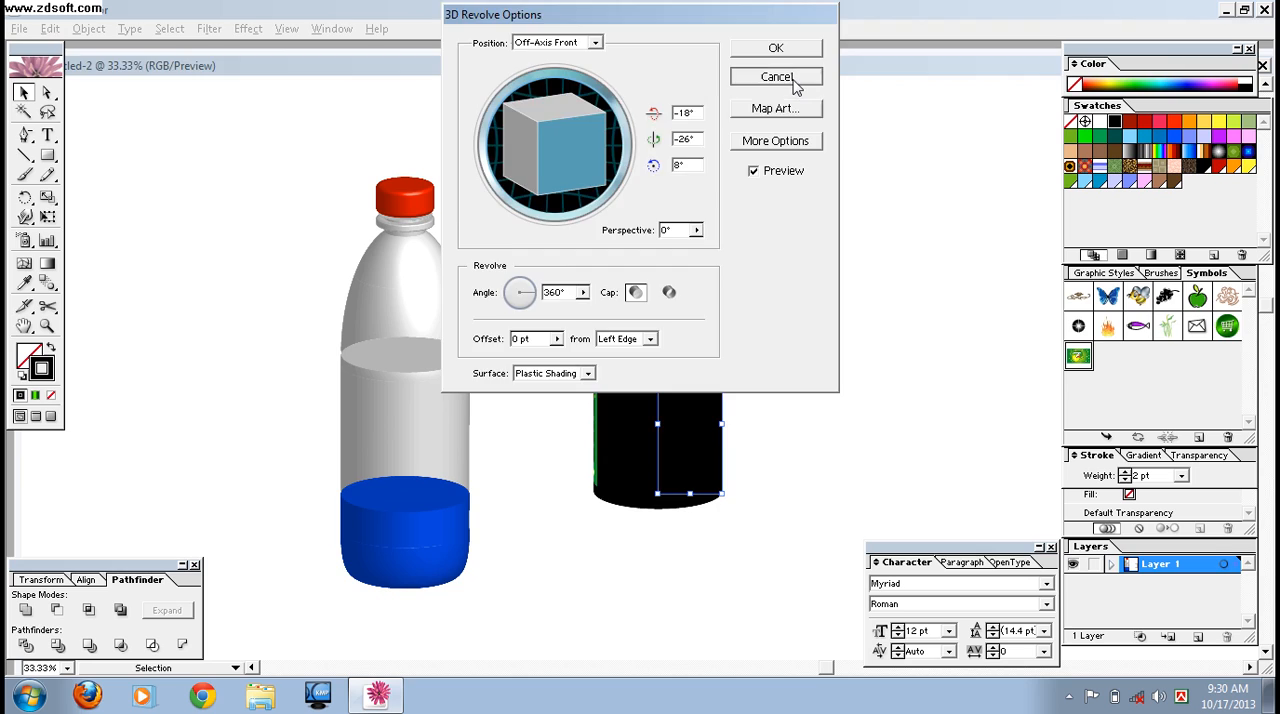
left_click(250, 29)
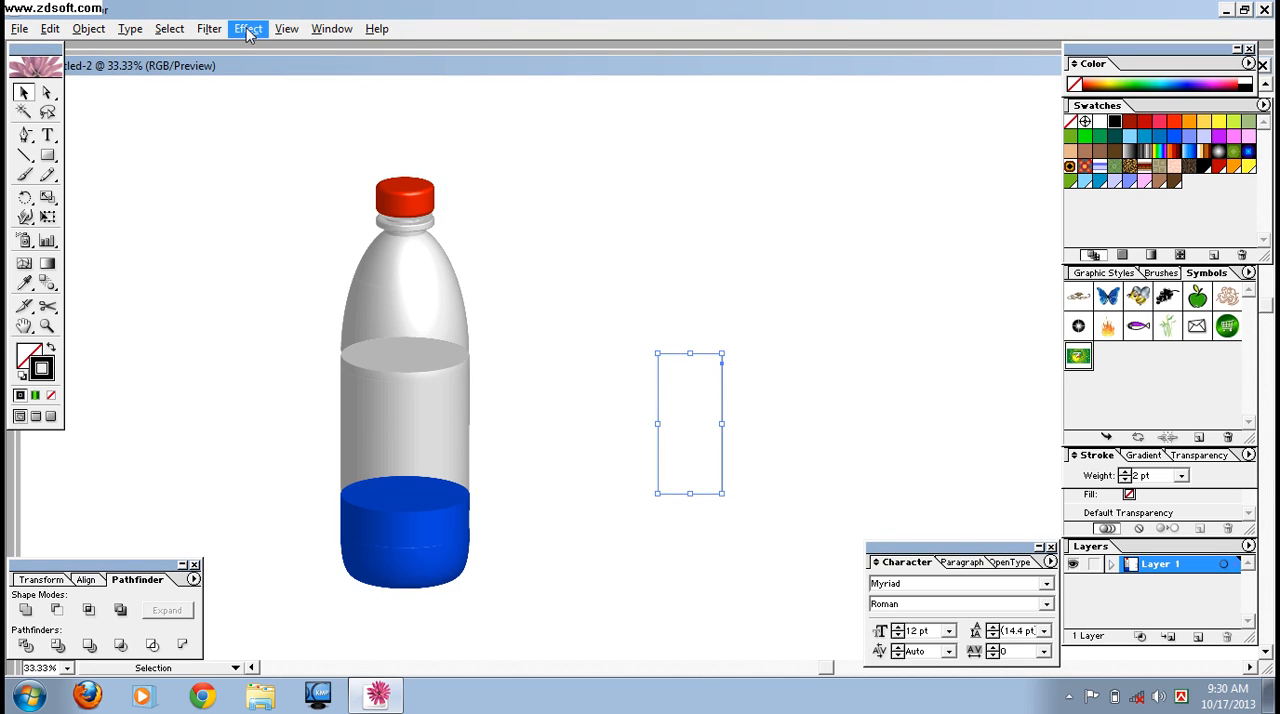
mouse_move(304, 126)
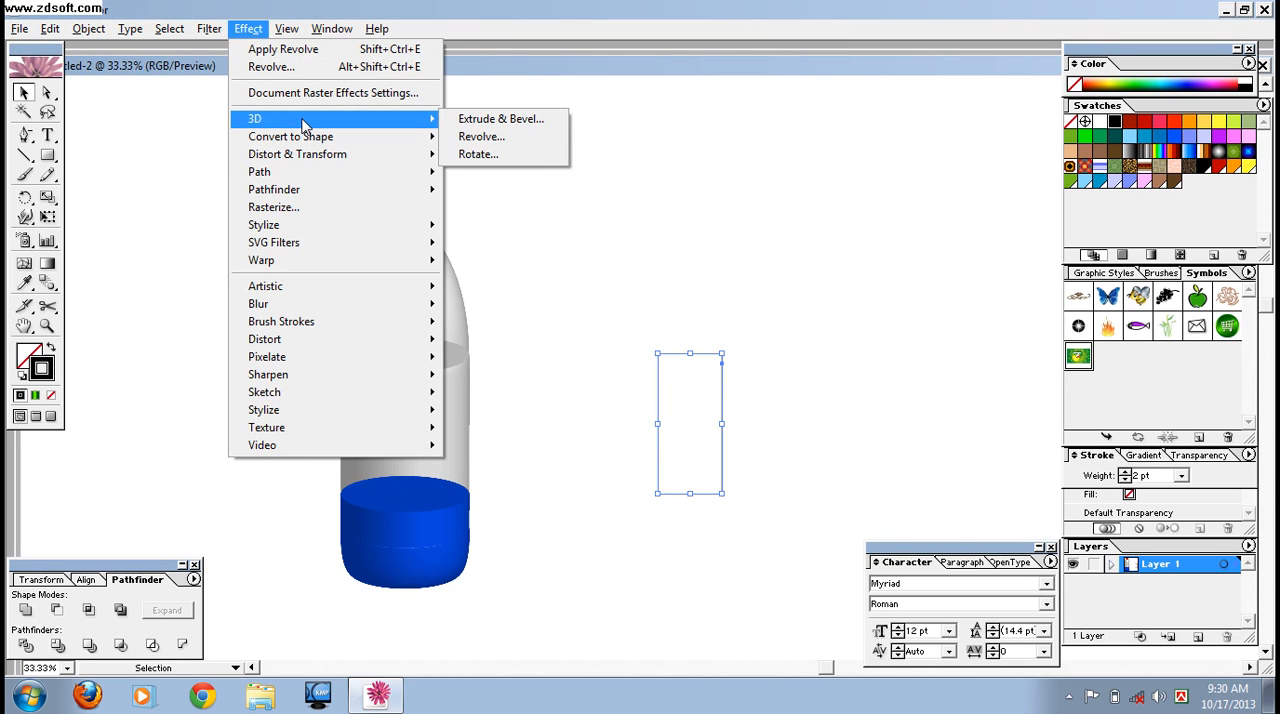
left_click(810, 263)
left_click(876, 342)
key("space")
left_click_drag(449, 237, 419, 232)
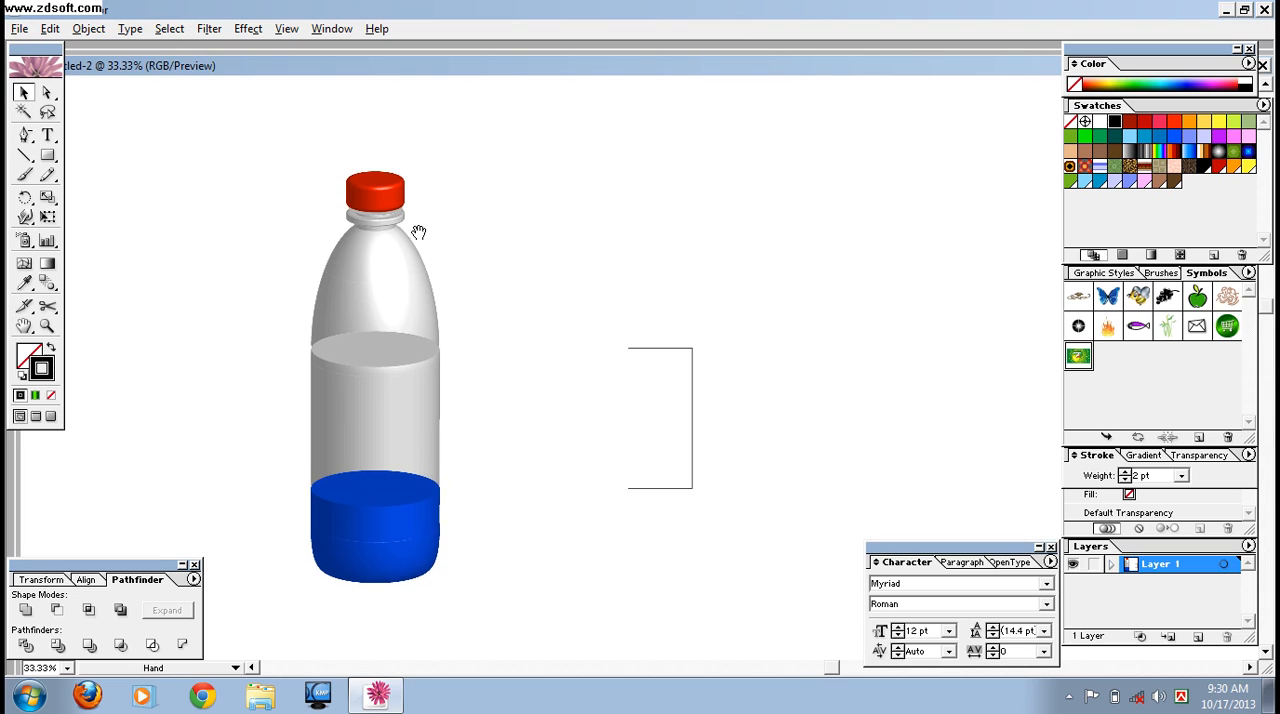
left_click_drag(808, 320, 506, 260)
left_click_drag(603, 282, 540, 271)
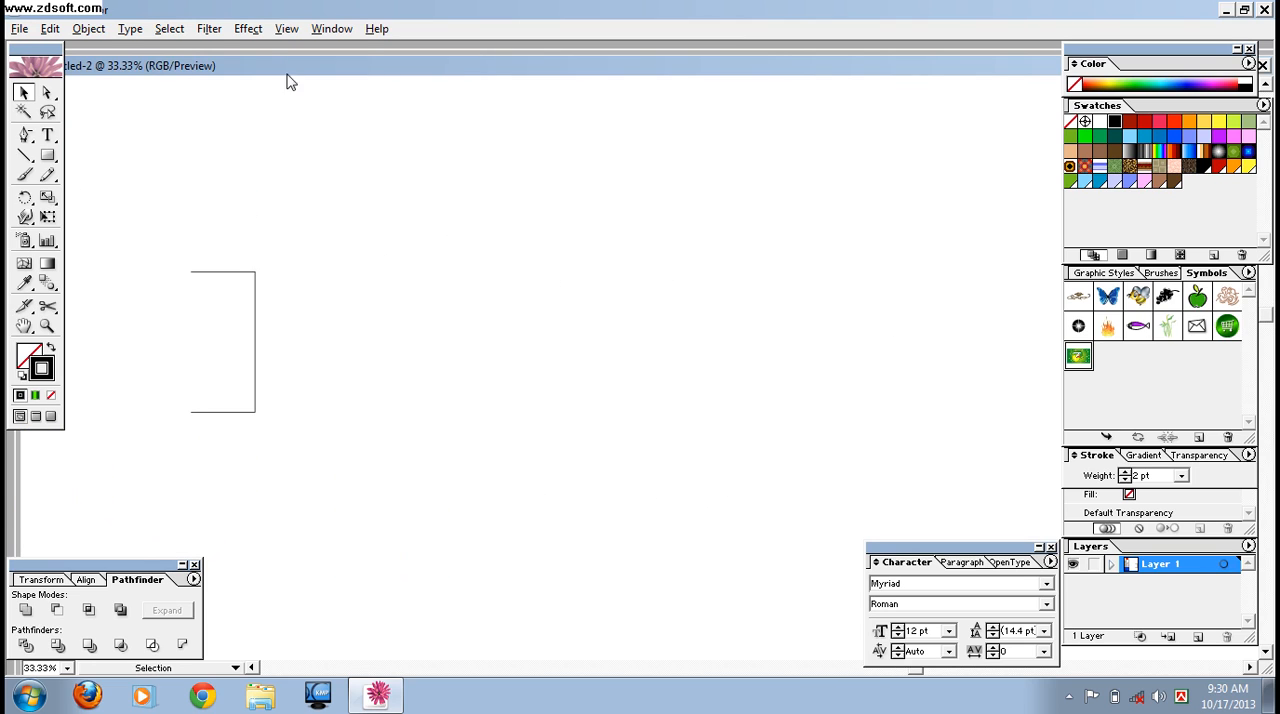
left_click(248, 28)
mouse_move(296, 122)
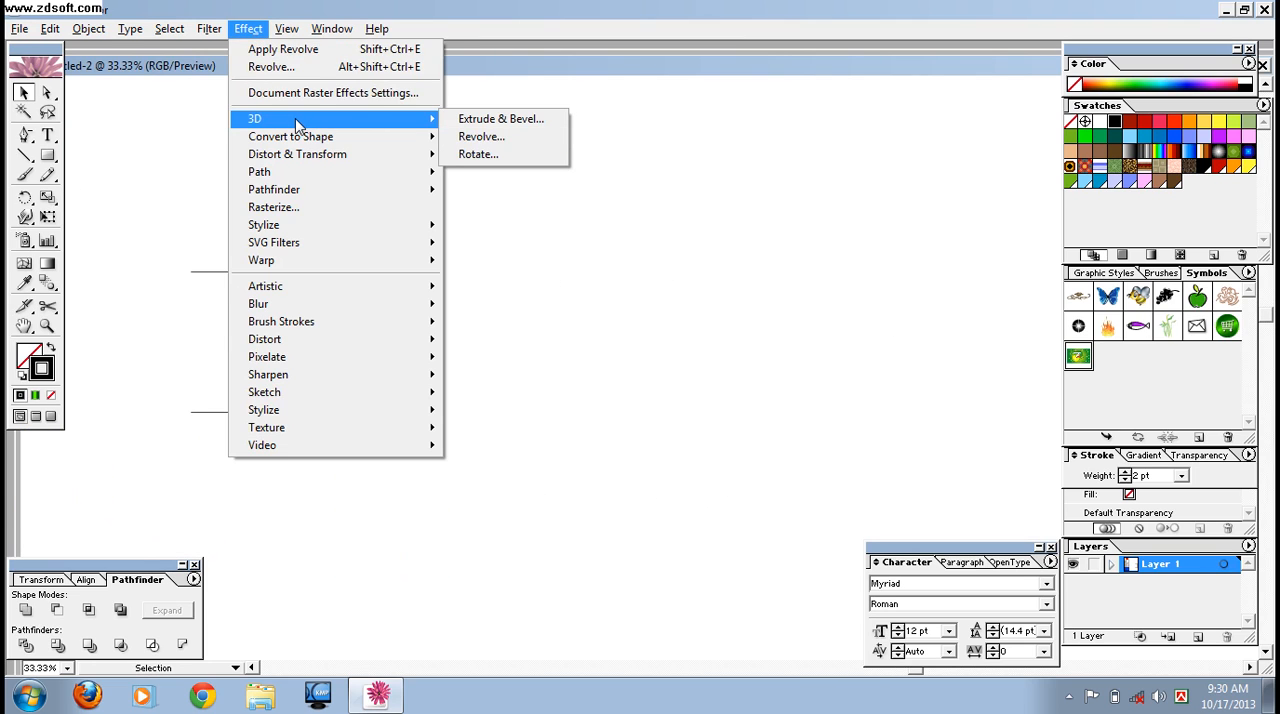
left_click(484, 139)
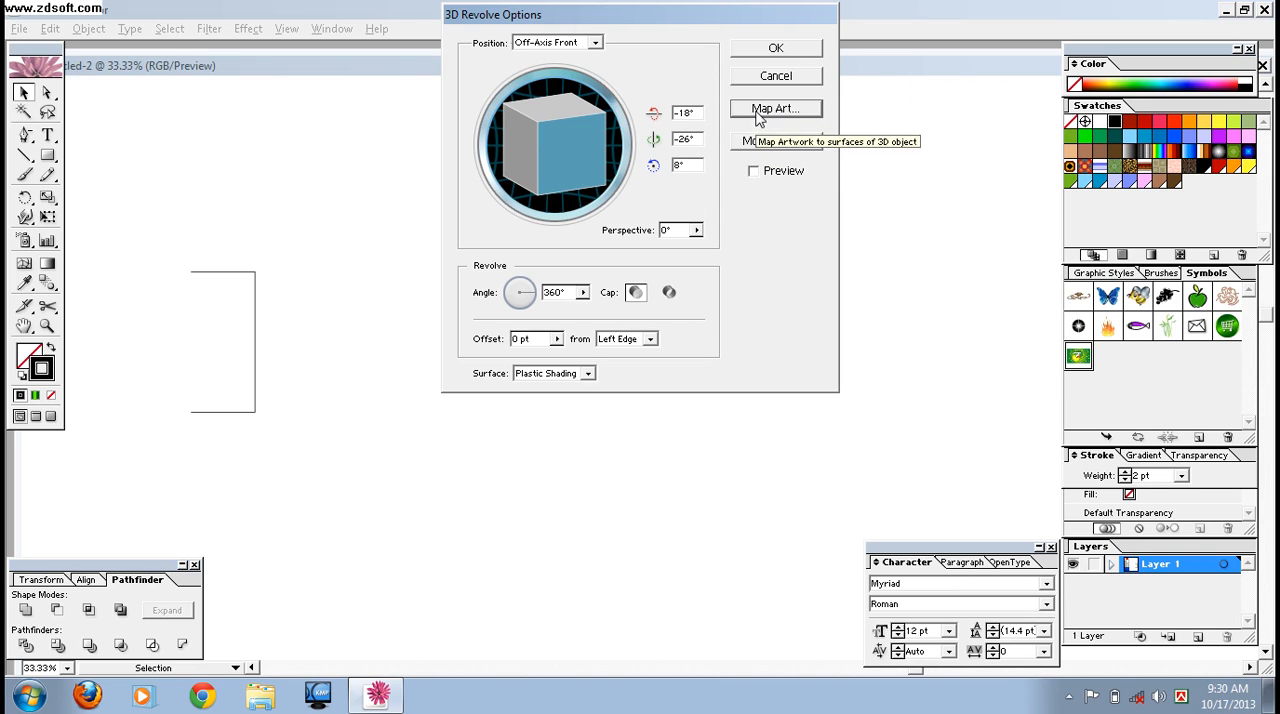
left_click(776, 76)
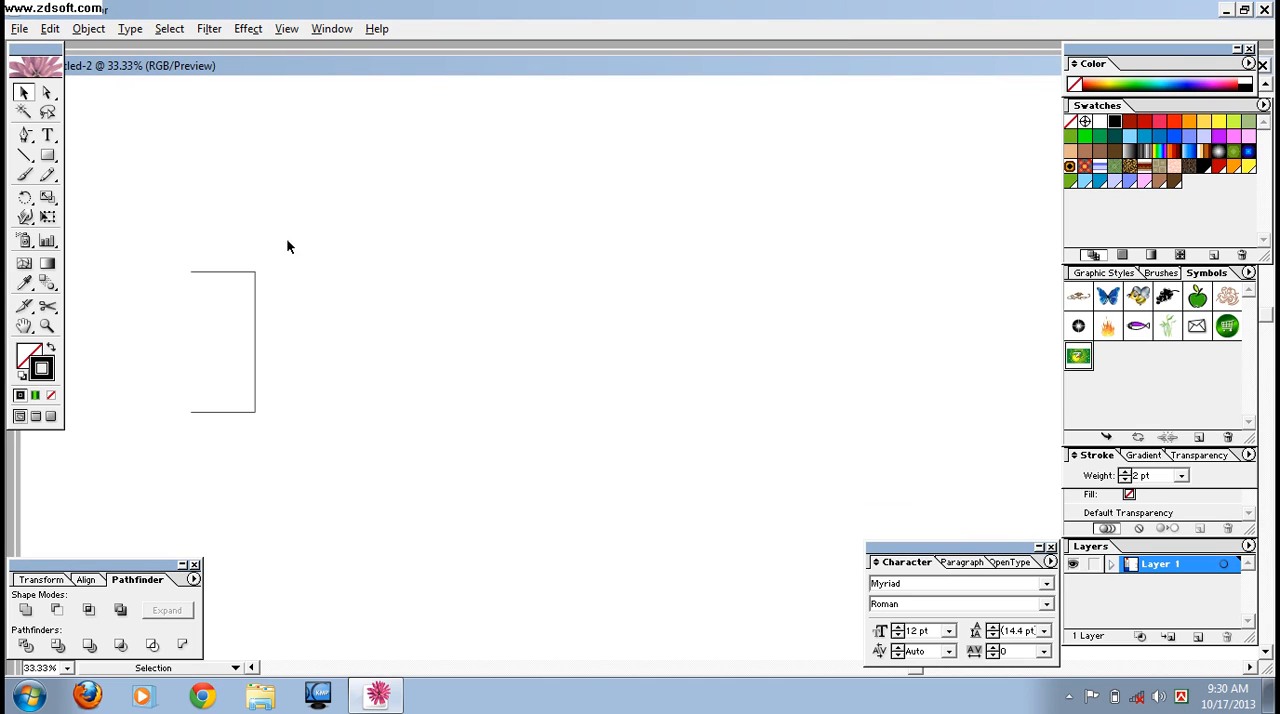
- Start a 3D Revolve on the middle-section profile and map the 7up symbol onto surface 1, with invisible geometry and preview enabled
left_click(248, 28)
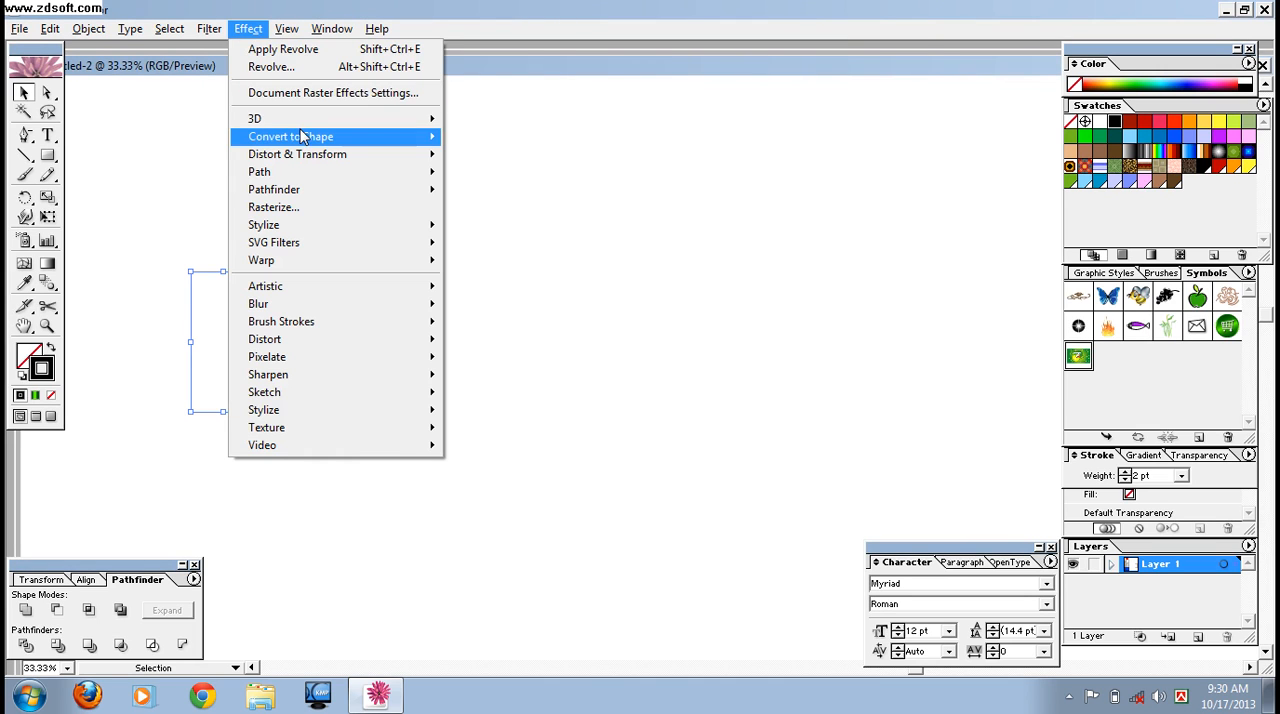
mouse_move(300, 122)
left_click(488, 137)
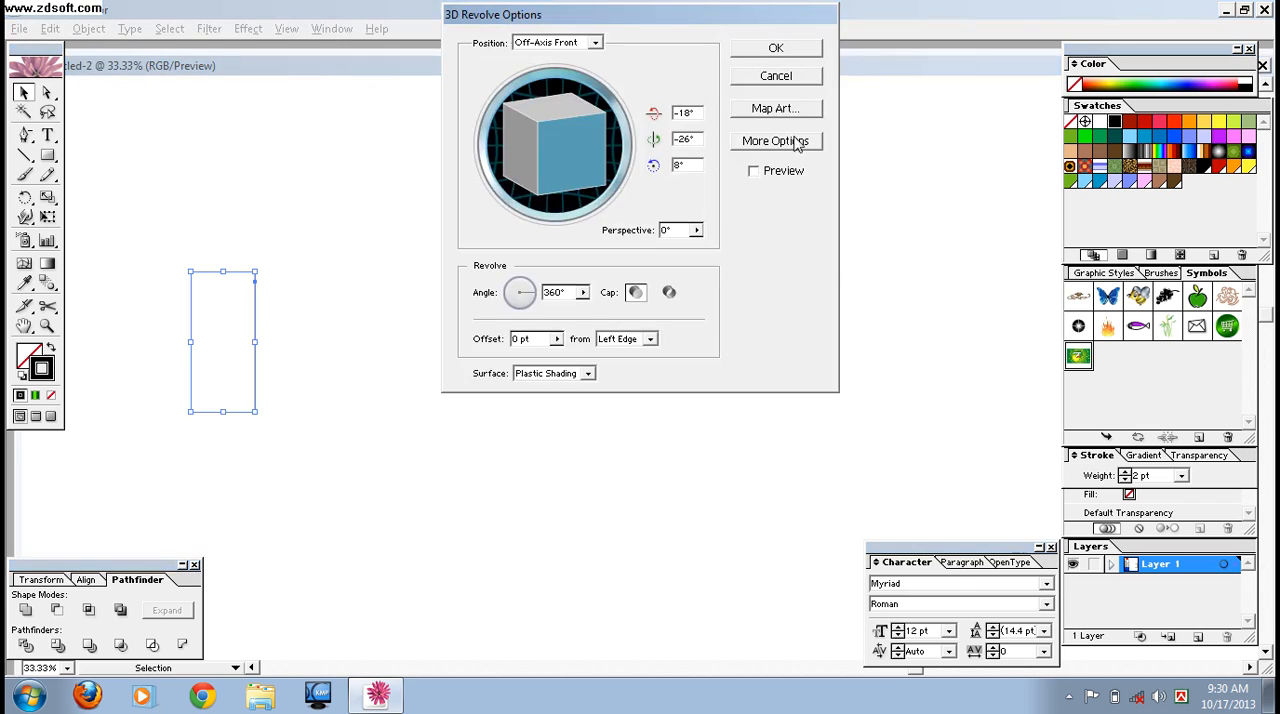
left_click(801, 108)
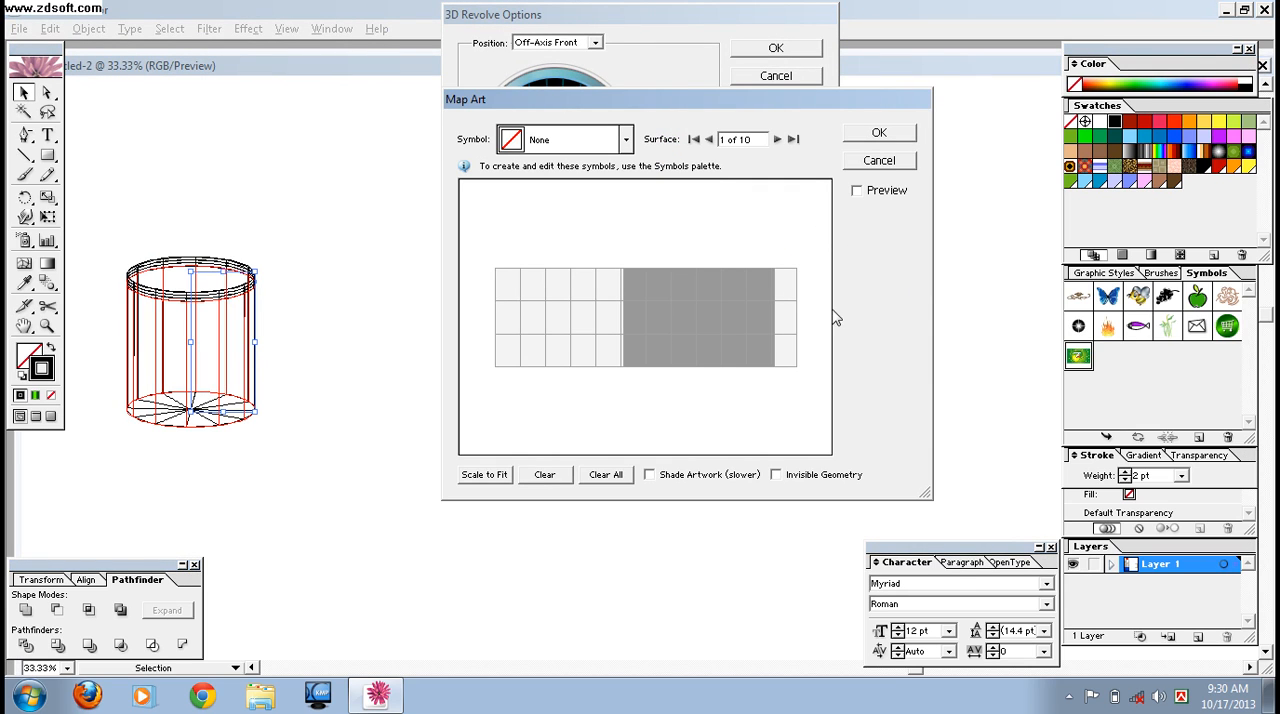
left_click(776, 474)
left_click(857, 191)
left_click(626, 139)
left_click_drag(628, 174, 643, 320)
left_click(556, 322)
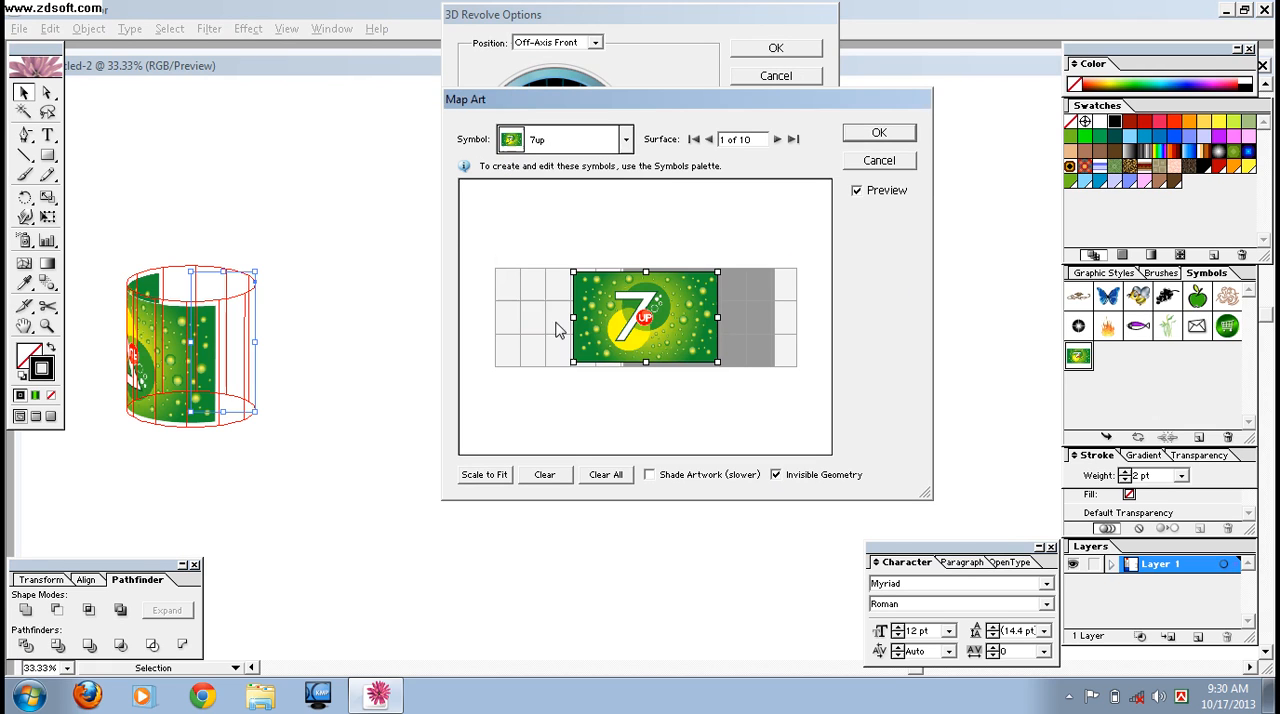
- Move the surface 1 label over the shaded part of the grid, turn it upside down and flip it horizontally
left_click_drag(665, 318, 736, 316)
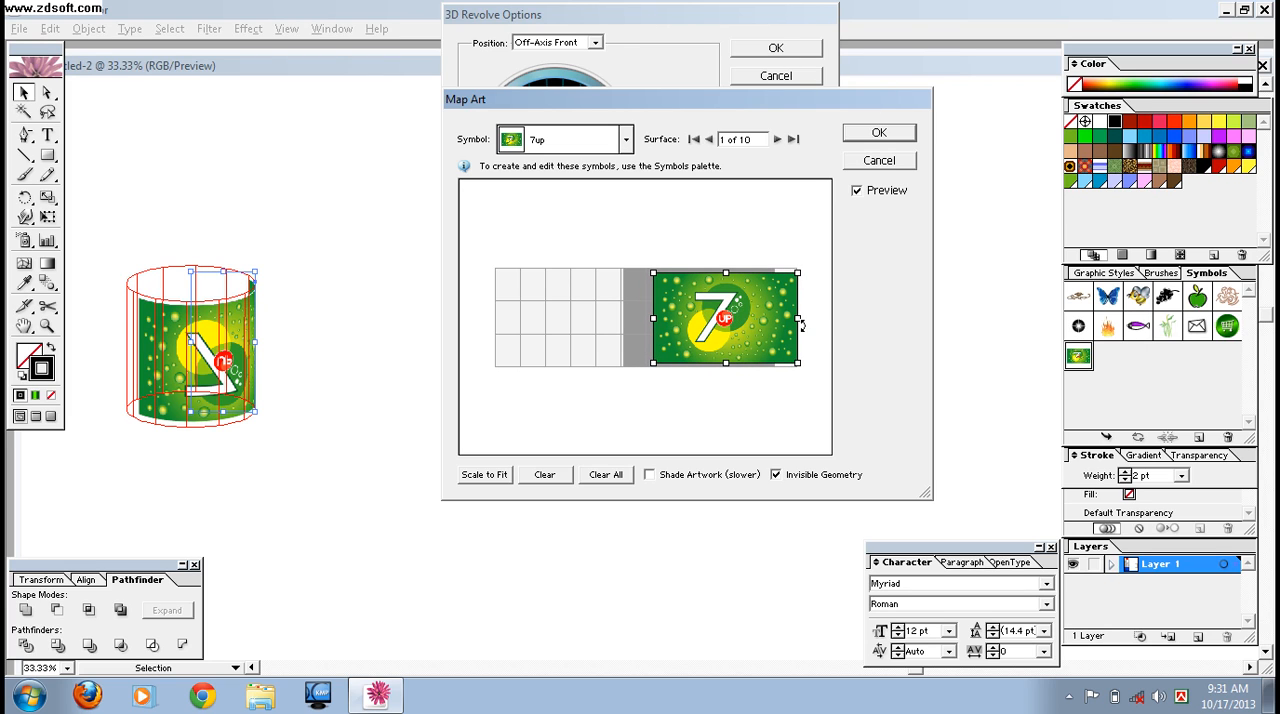
left_click_drag(799, 317, 657, 318)
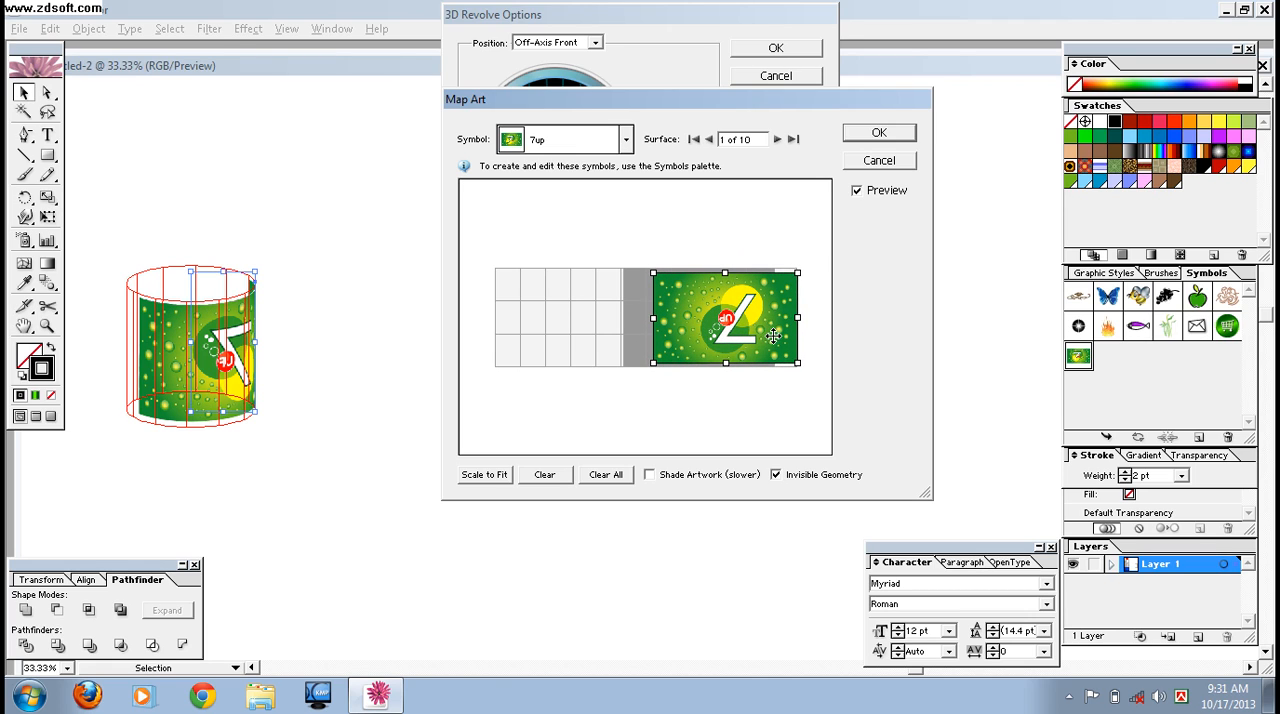
left_click_drag(797, 317, 543, 320)
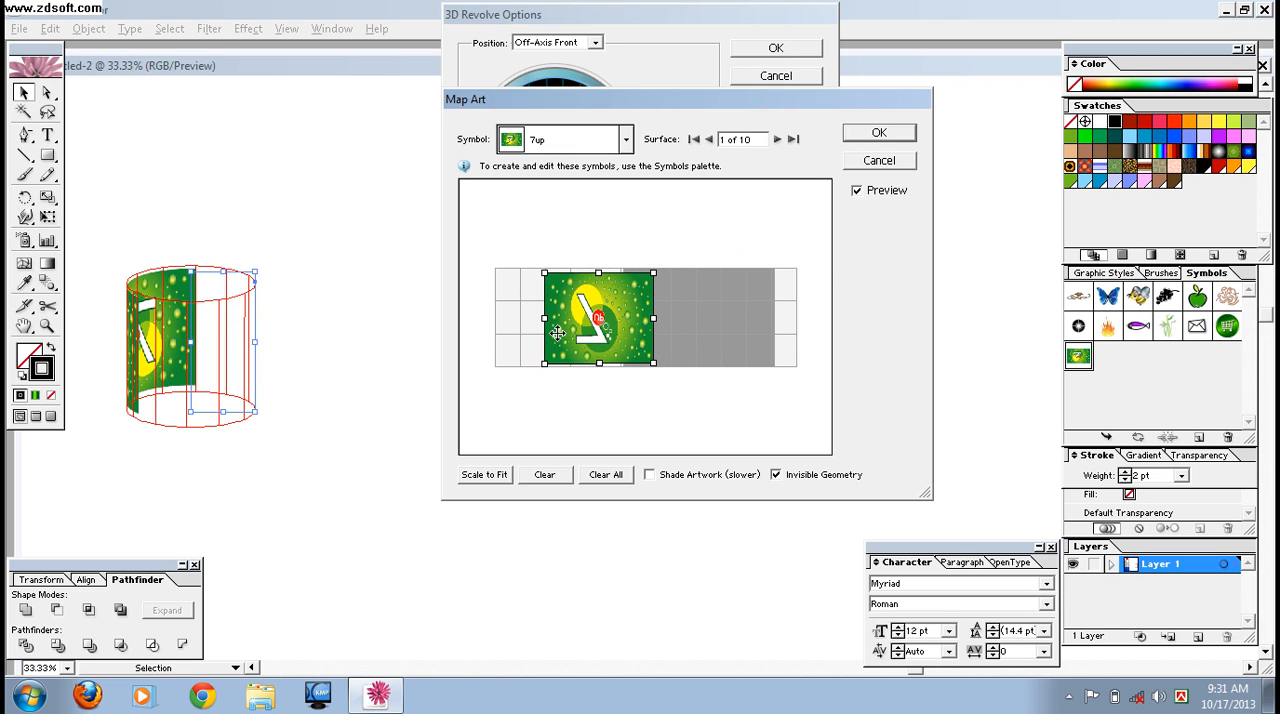
- Widen the flipped label, place it across the shaded grid area, and apply the art mapping and the revolve
left_click_drag(545, 316, 497, 318)
left_click_drag(590, 326, 733, 325)
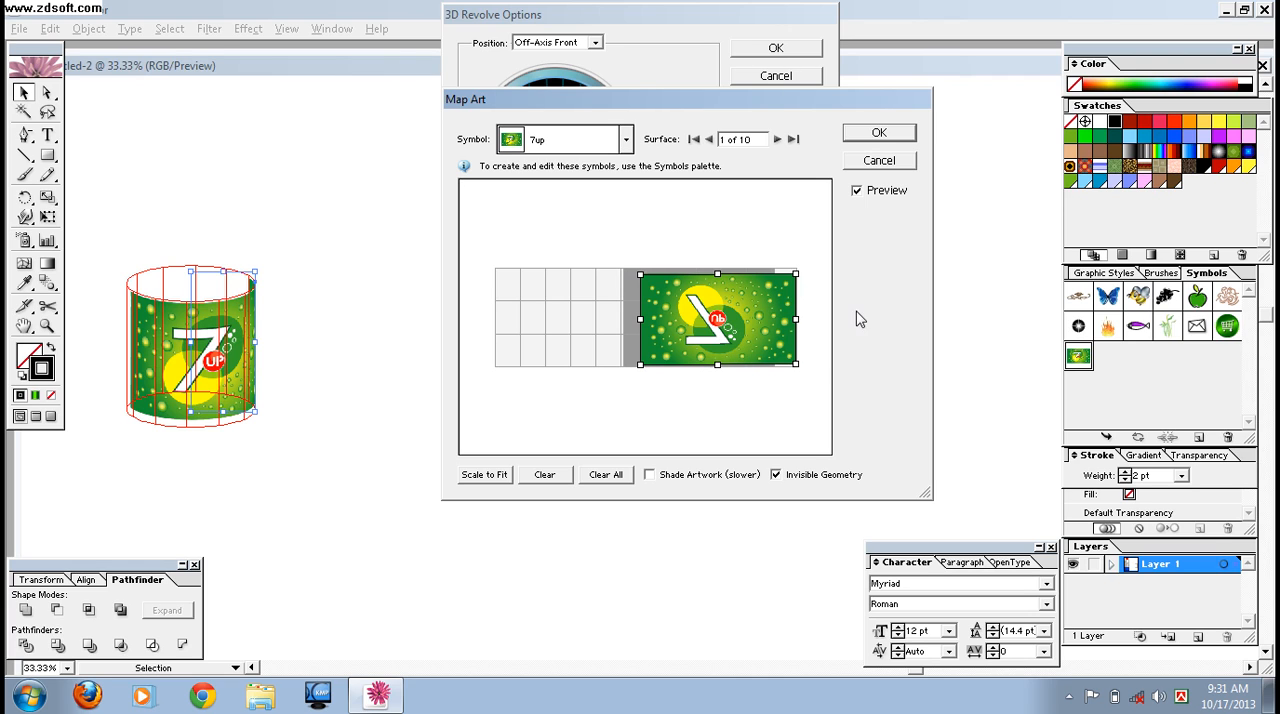
left_click(880, 133)
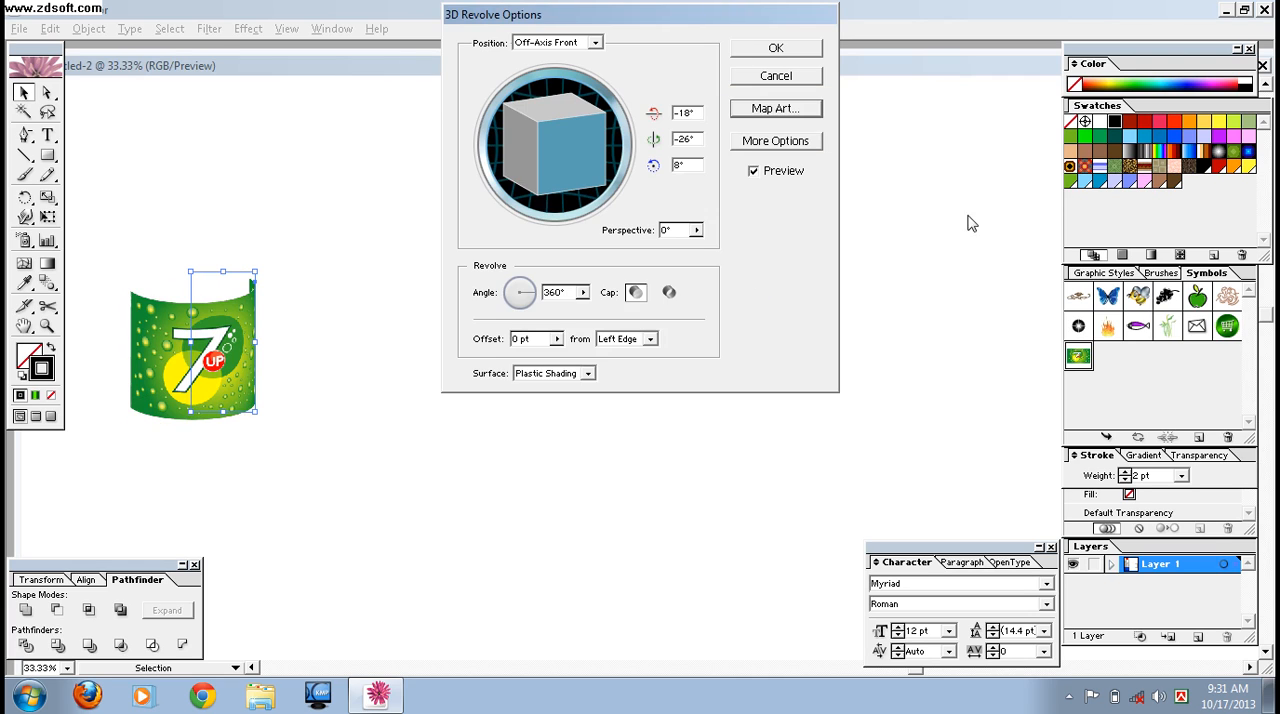
left_click(776, 48)
- Move the revolved 7up label onto the bottle's middle section and bring it to the front
left_click_drag(561, 295, 818, 320)
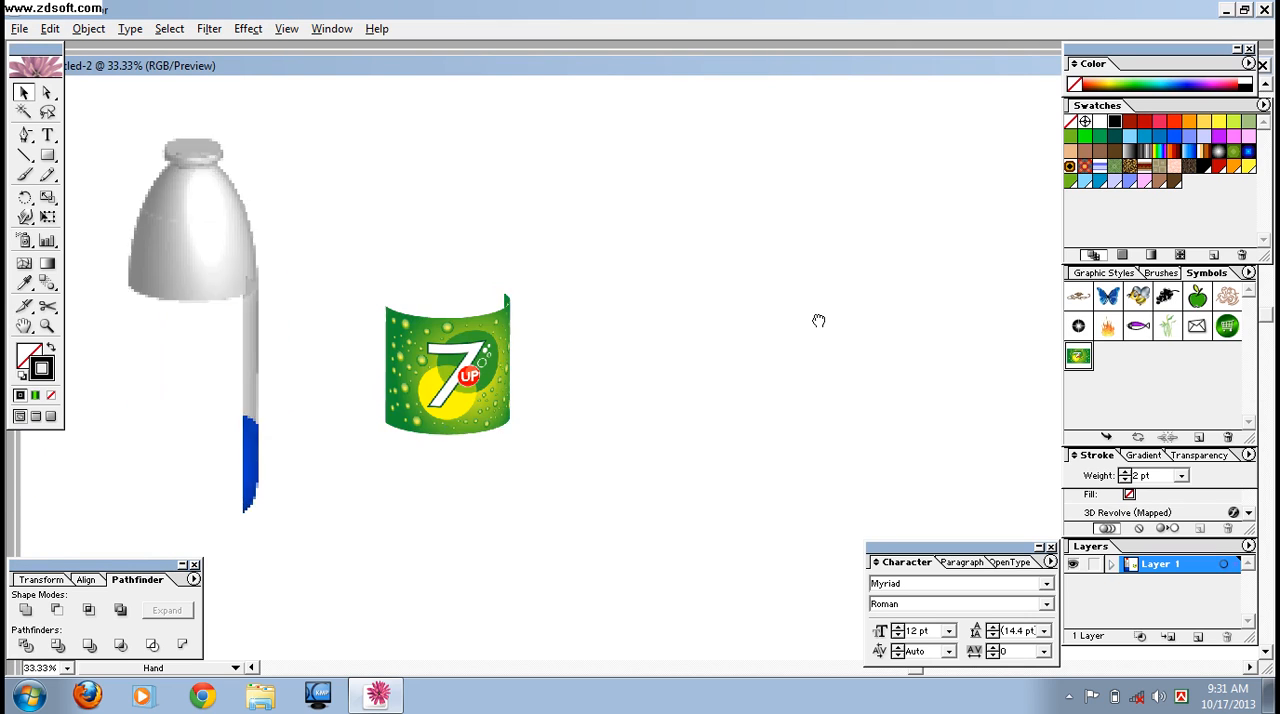
left_click_drag(664, 358, 413, 357)
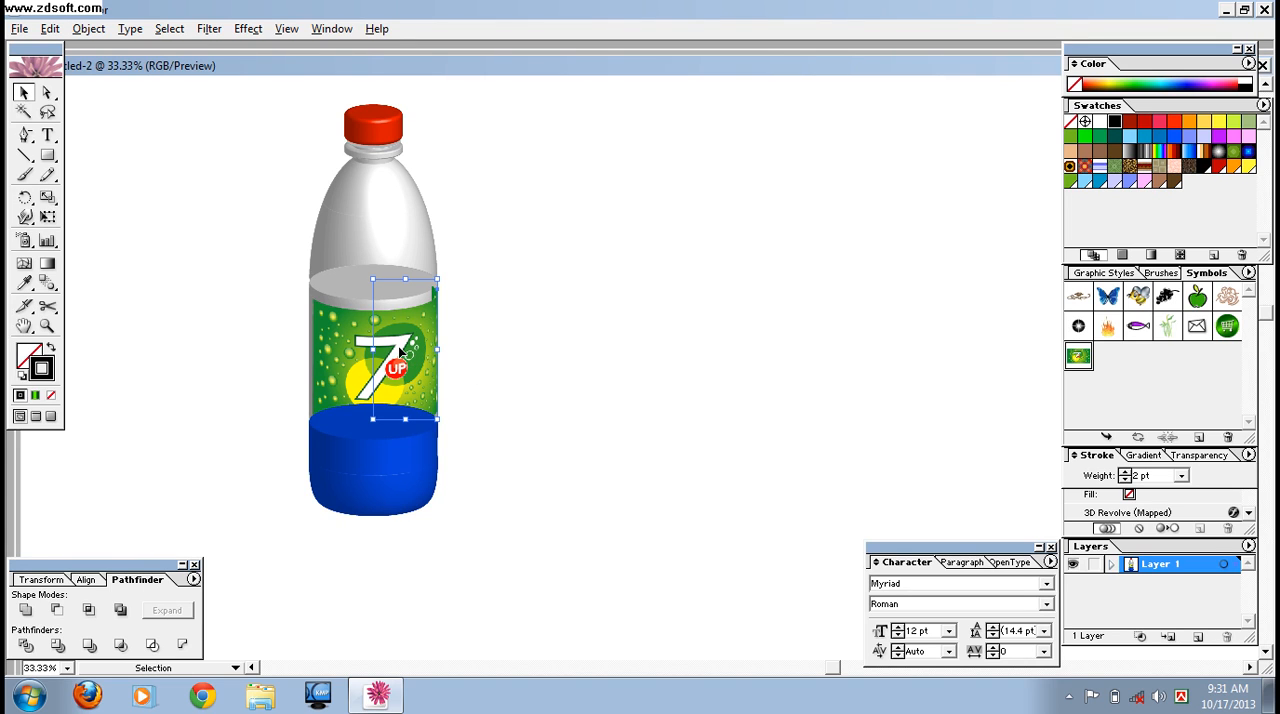
right_click(402, 350)
mouse_move(470, 546)
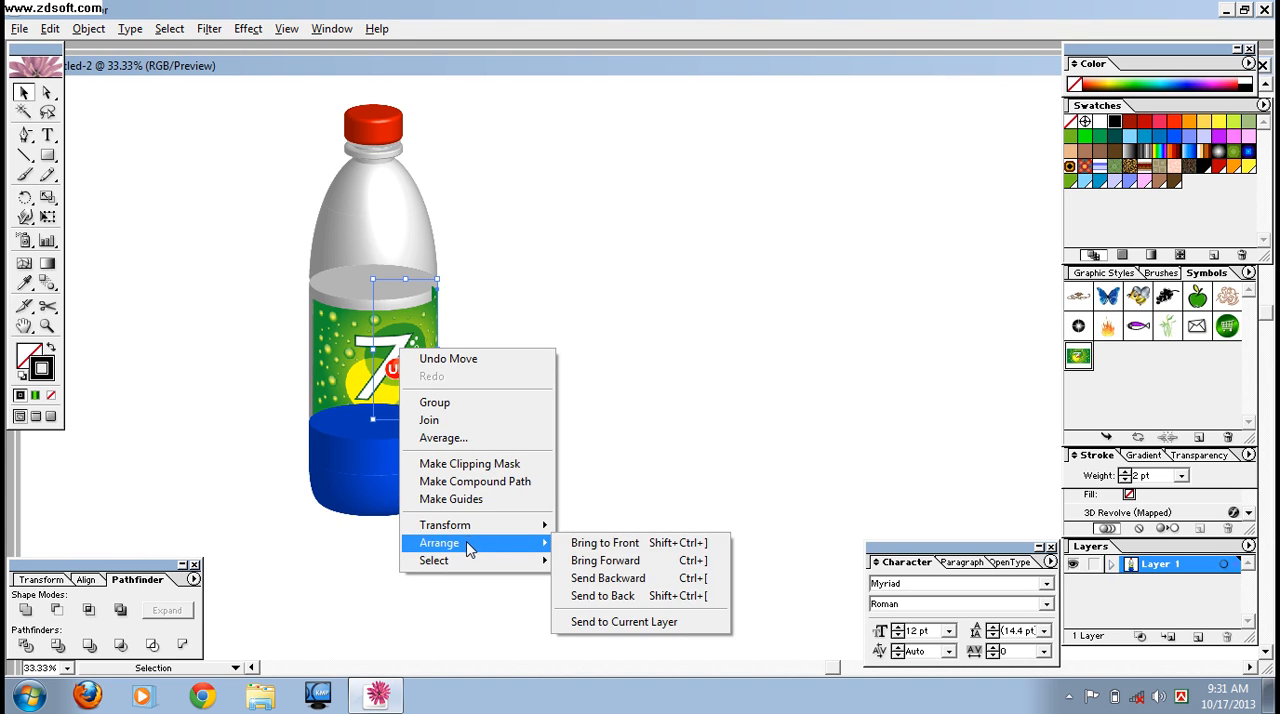
left_click(657, 548)
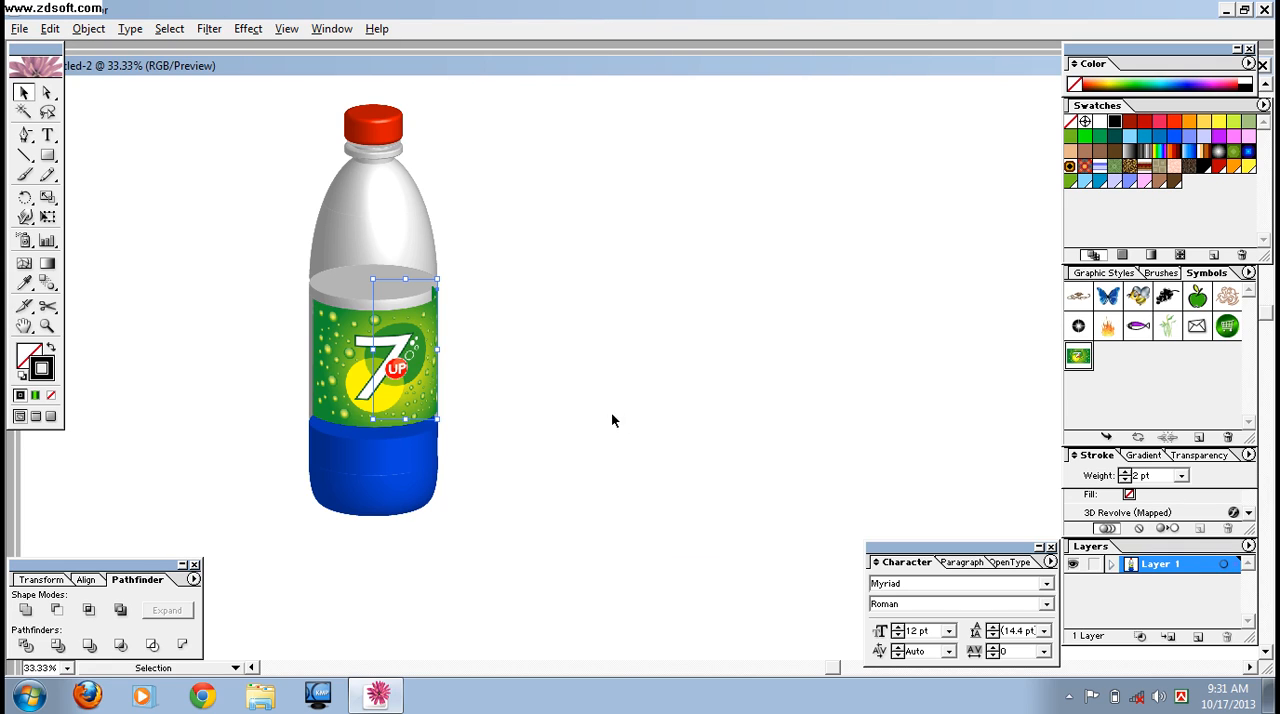
- Stretch the label slightly upward toward the upper edge of the middle section and deselect it
left_click_drag(403, 280, 404, 262)
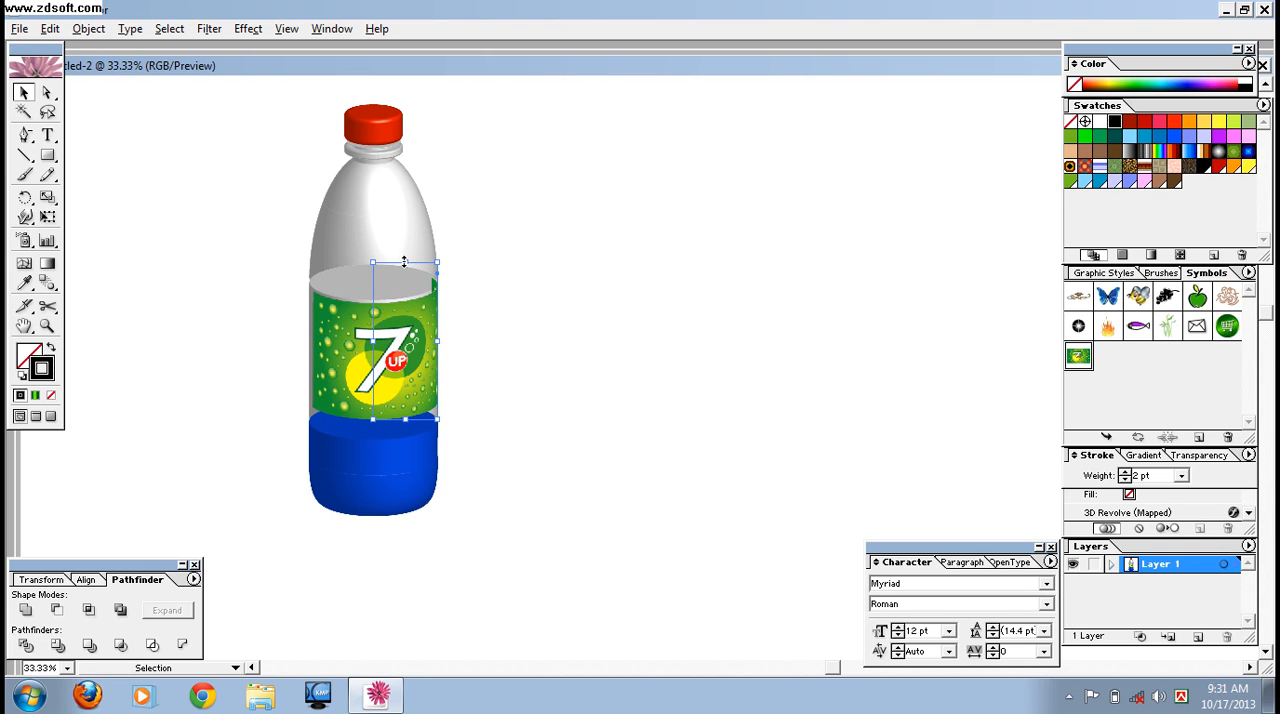
left_click_drag(404, 261, 405, 261)
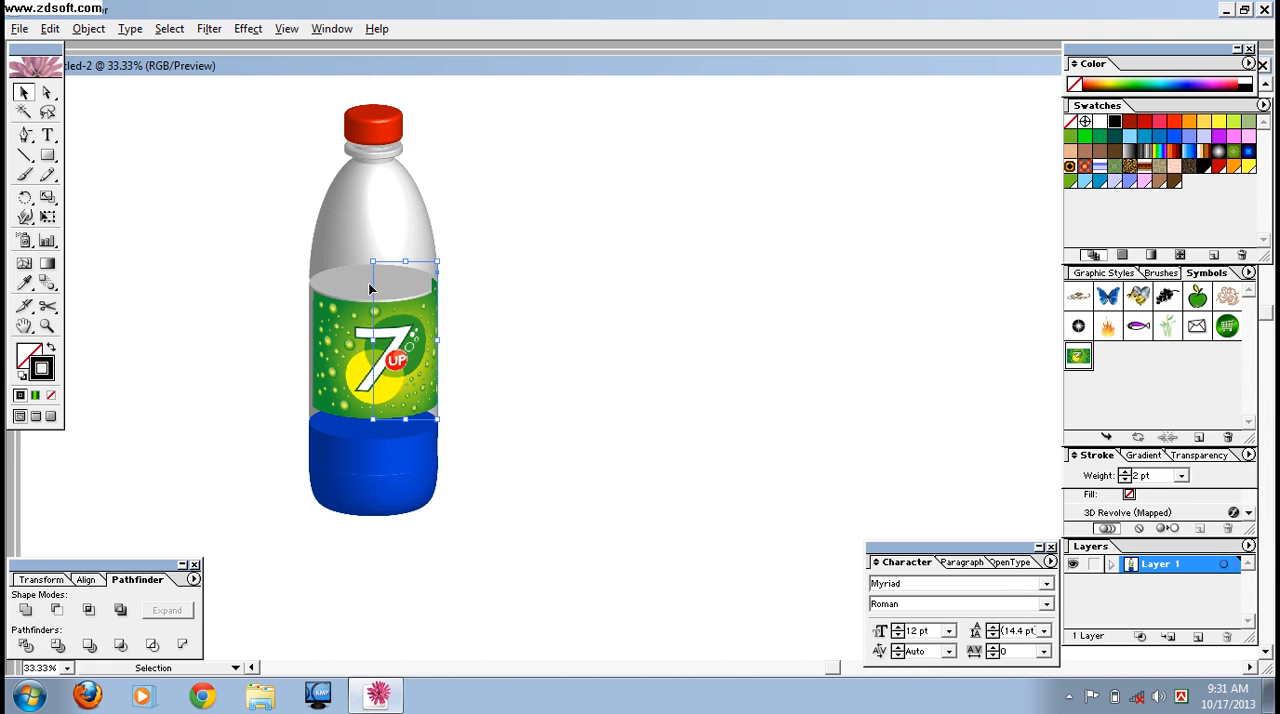
left_click(589, 374)
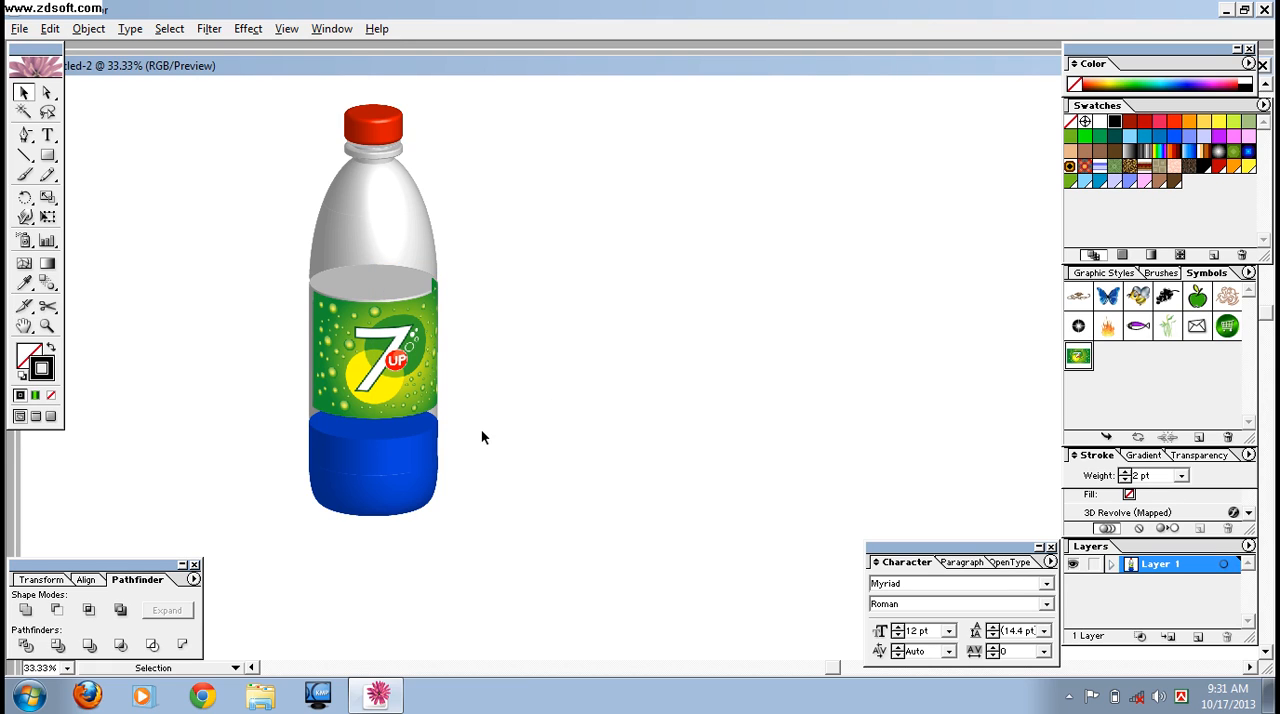
- Group all the bottle sections below the red cap together with the label
left_click_drag(236, 176, 537, 518)
right_click(404, 346)
left_click(455, 402)
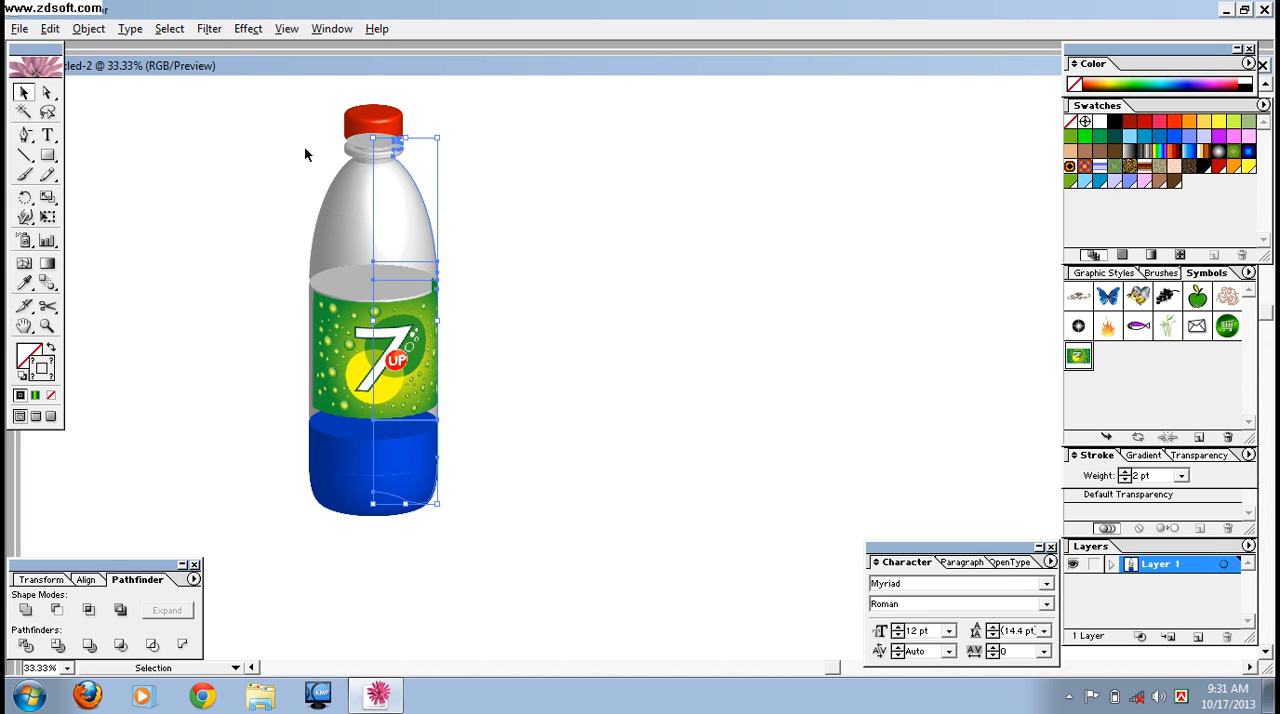
- Bring the red cap in front of the bottle neck
left_click(385, 125)
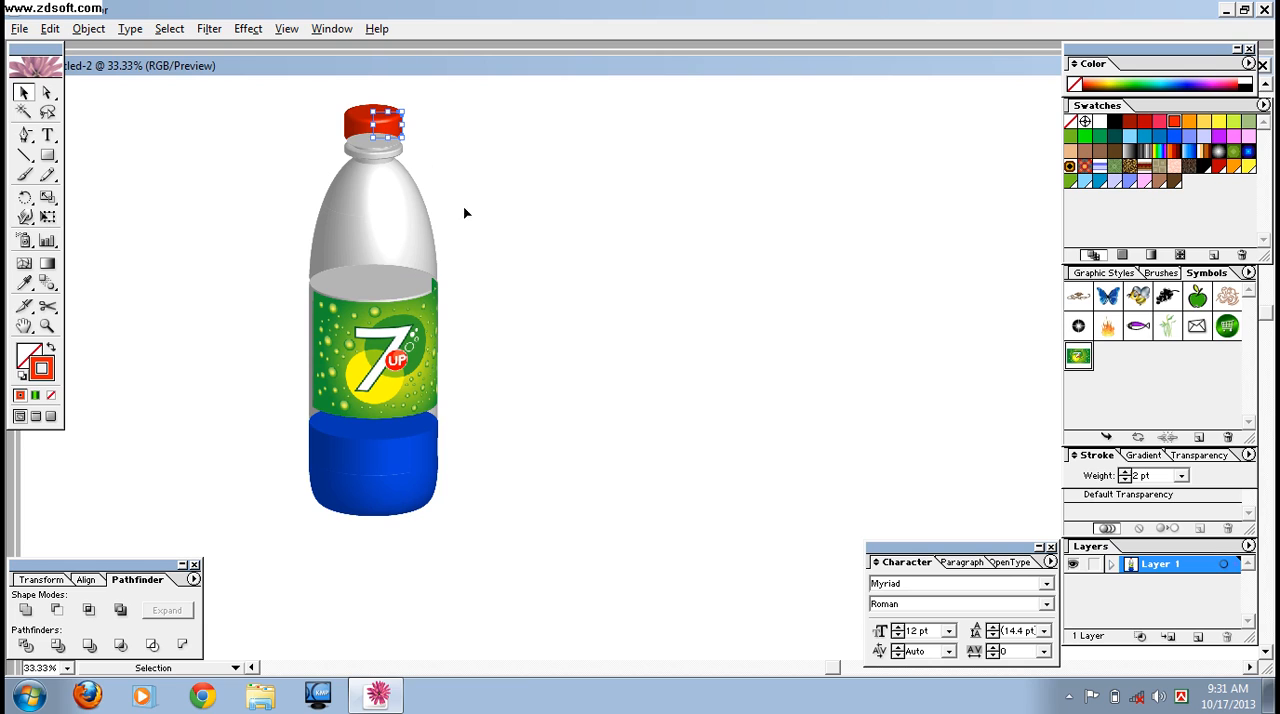
key("ctrl+shift+e")
left_click(505, 193)
left_click(392, 135)
right_click(392, 133)
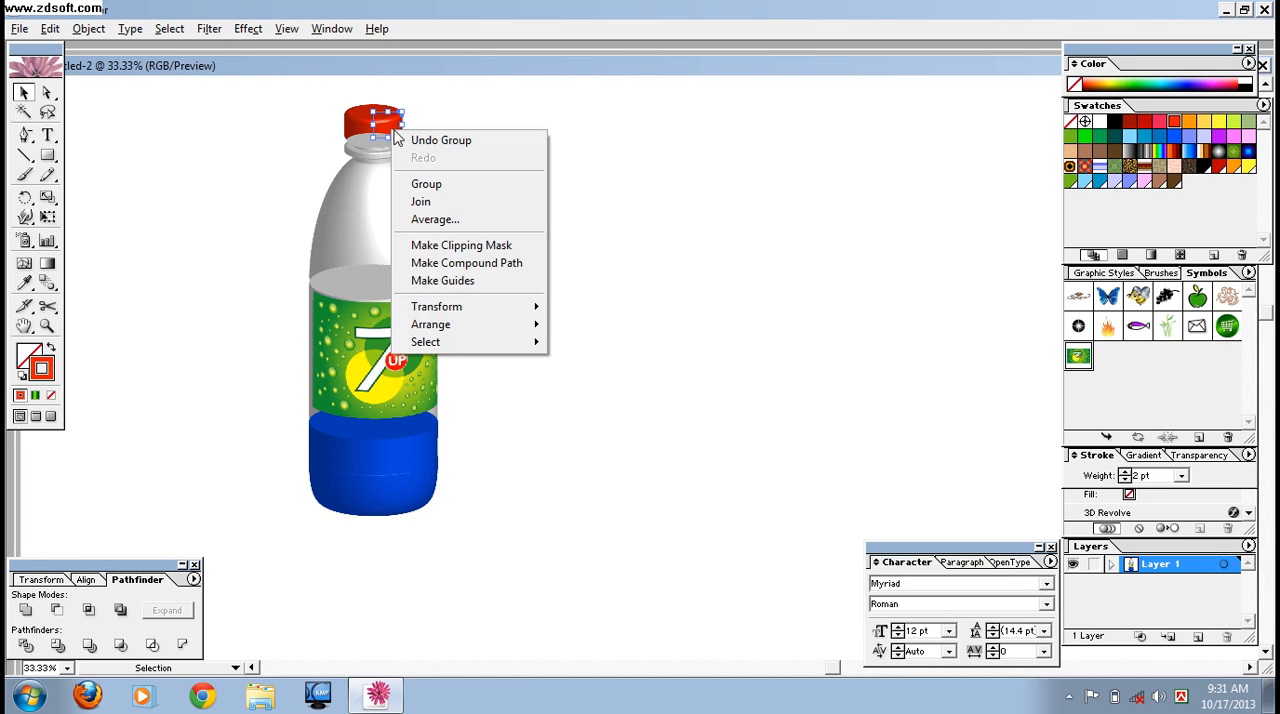
mouse_move(500, 328)
left_click(643, 324)
- Nudge the red cap down slightly so it sits on the bottle neck, and deselect it
left_click(508, 267)
key("Down")
key("Down")
key("Down")
key("Down")
key("Down")
key("Down")
key("Down")
left_click(672, 356)
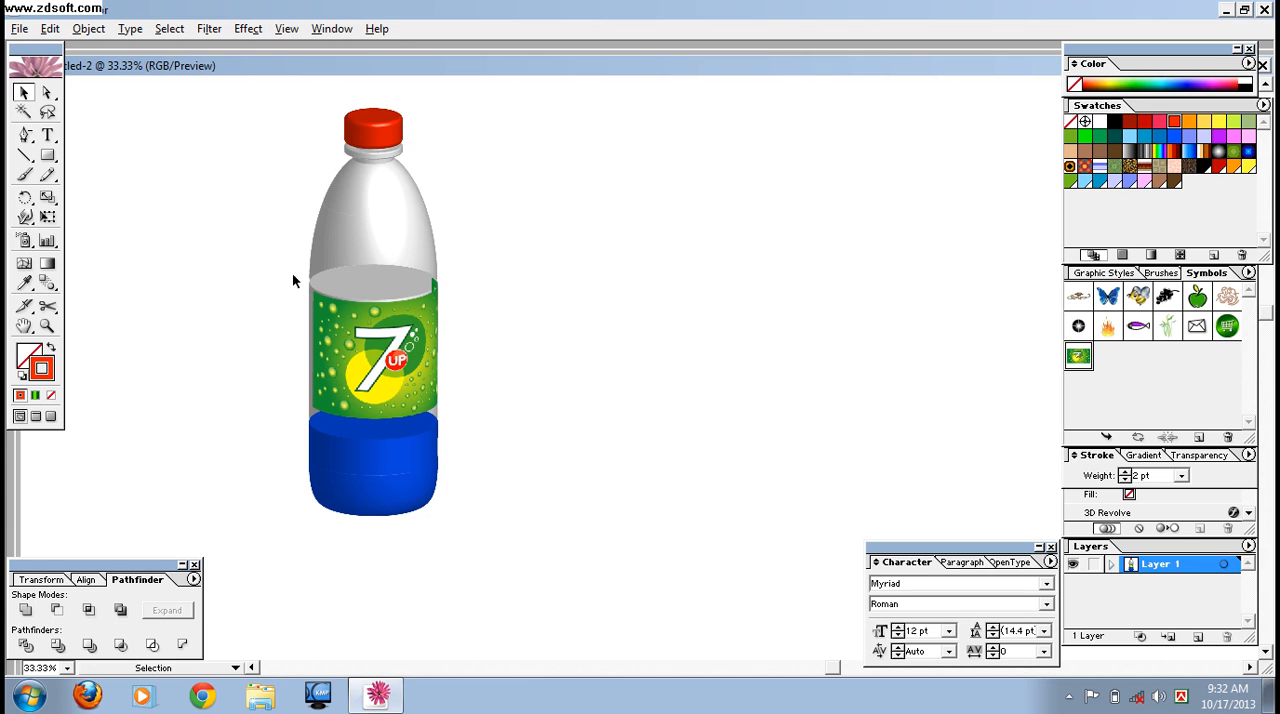
- Group the red cap with the rest of the bottle
left_click_drag(270, 84, 552, 634)
right_click(376, 323)
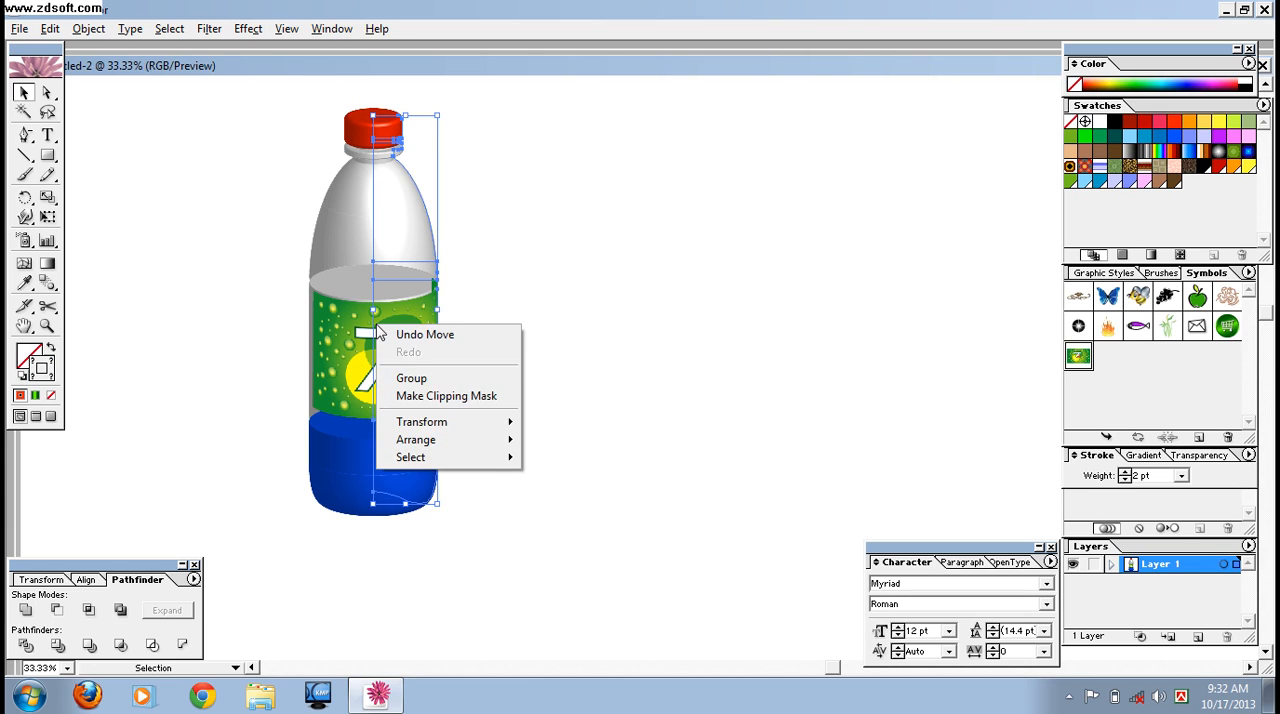
left_click(411, 380)
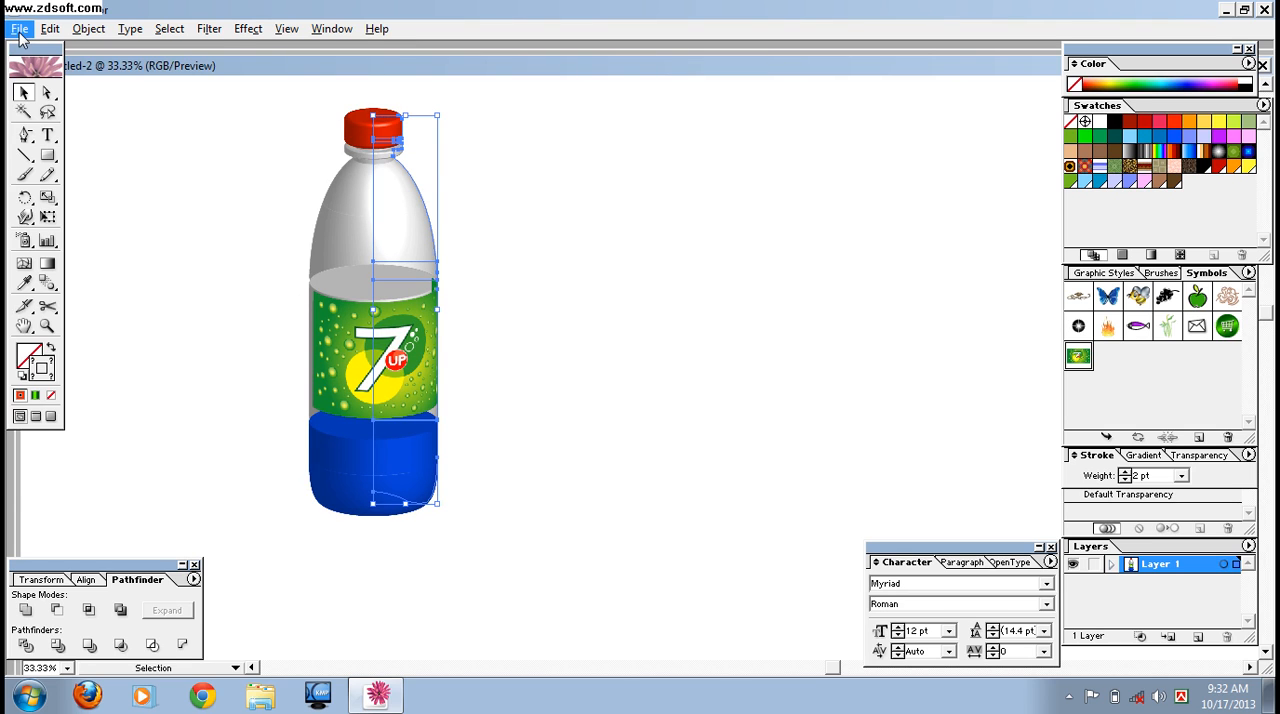
- Export the bottle artwork to the Desktop as a PNG file named up
left_click(19, 28)
left_click(70, 321)
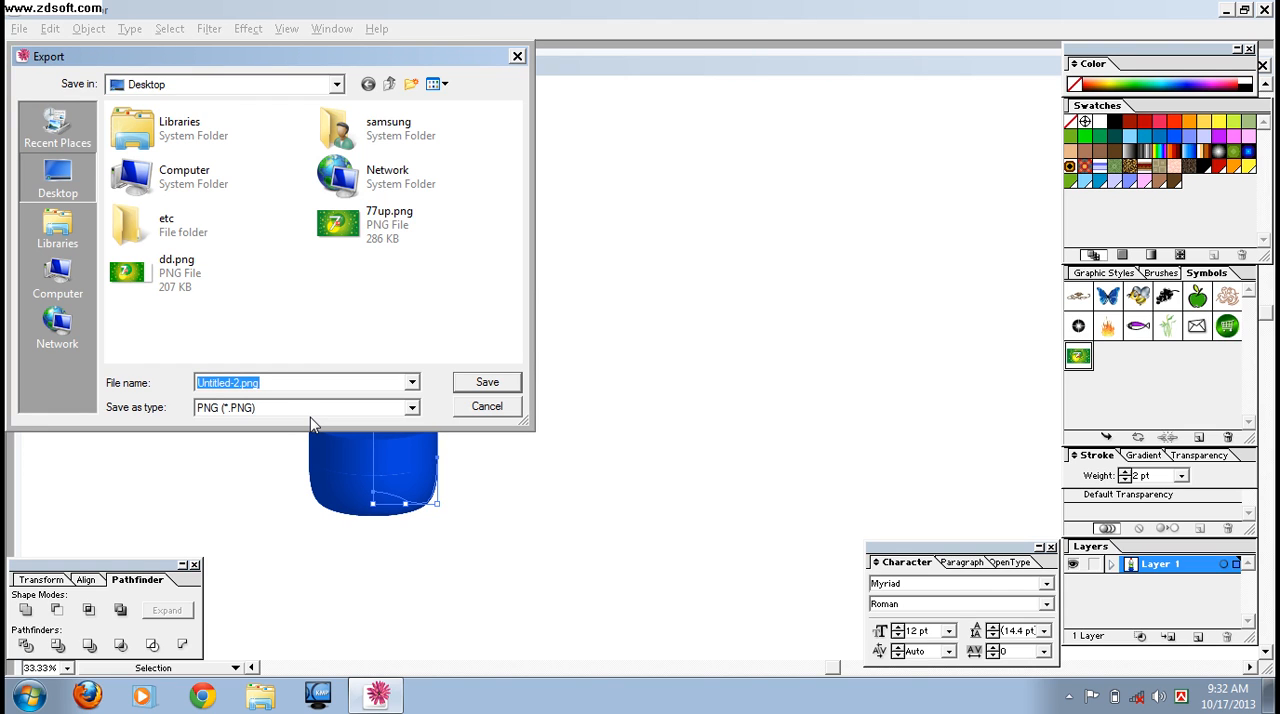
type("up")
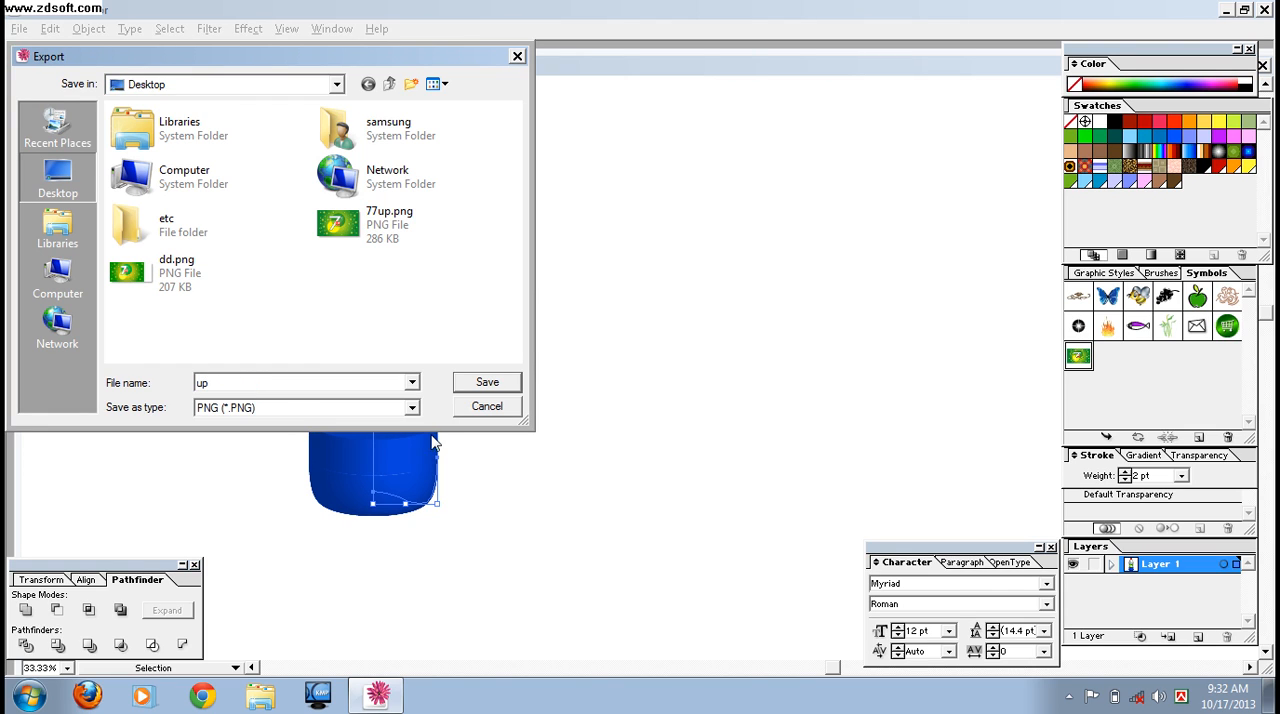
left_click(508, 386)
left_click(488, 384)
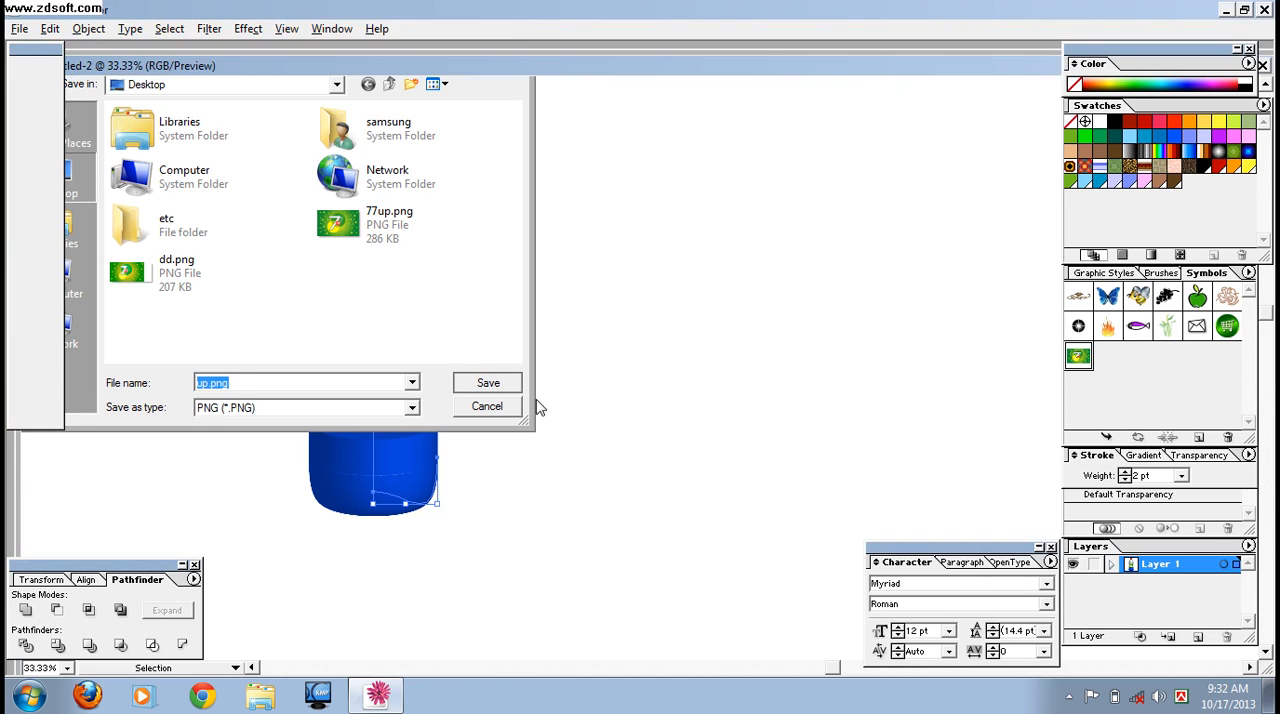
left_click(740, 200)
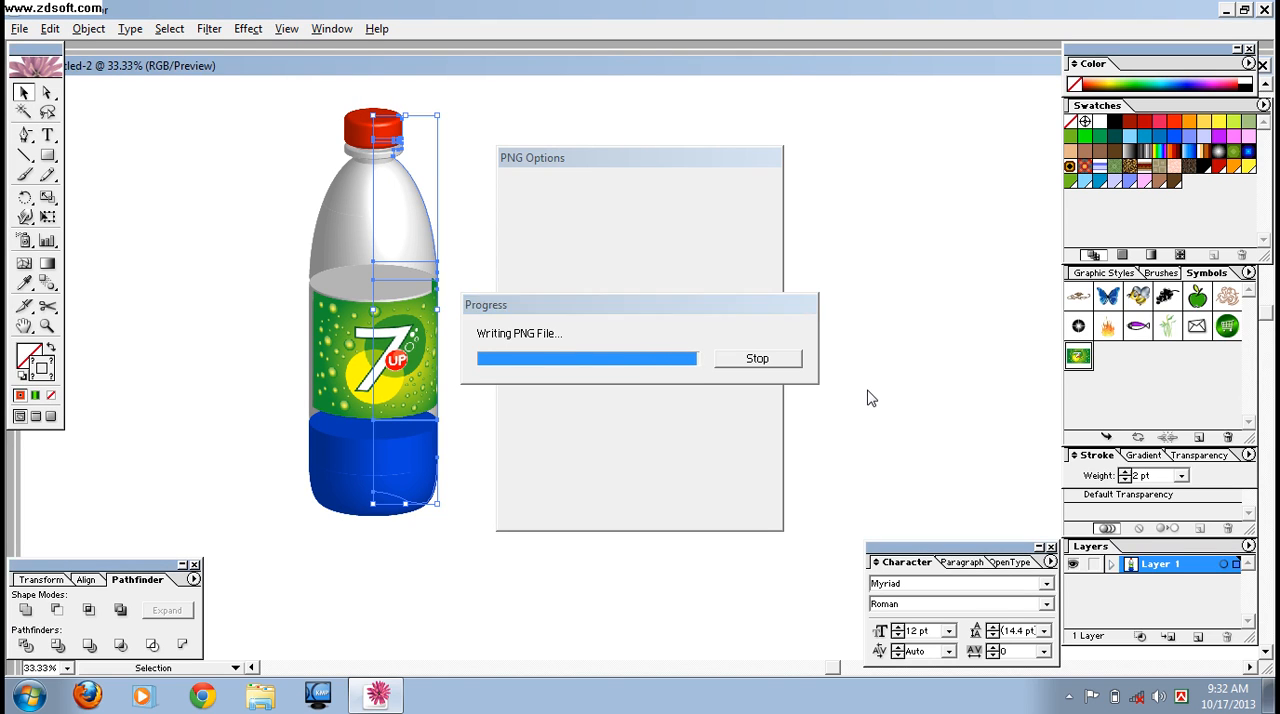
- Switch to the Windows desktop, preview the exported up.png in Windows Photo Viewer, and close it
left_click(1226, 10)
right_click(42, 470)
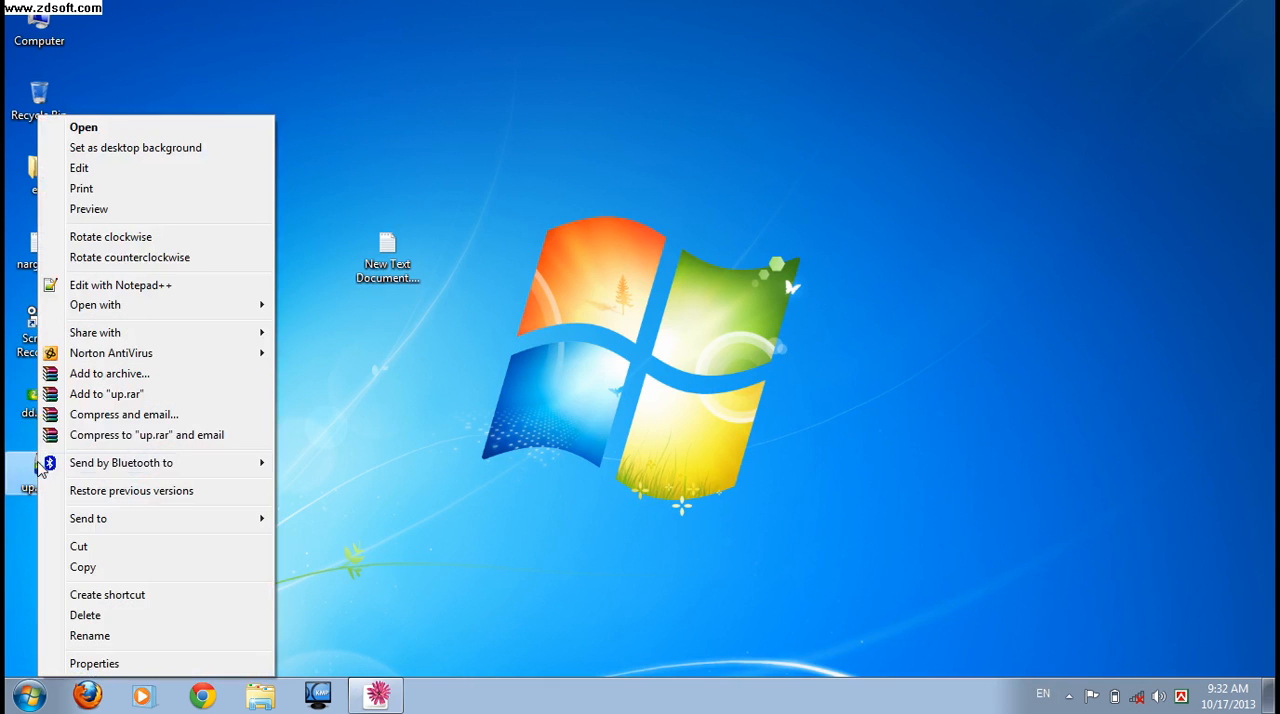
left_click(120, 218)
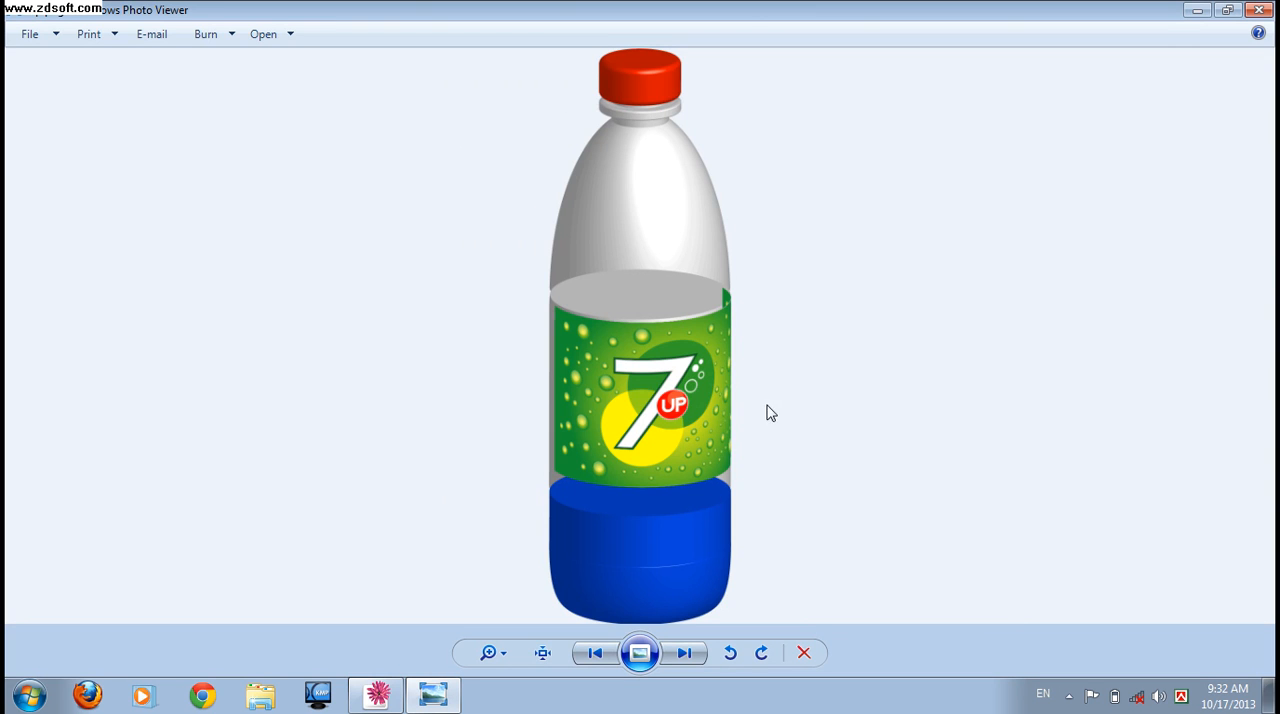
left_click(1258, 10)
left_click(606, 268)
right_click(605, 265)
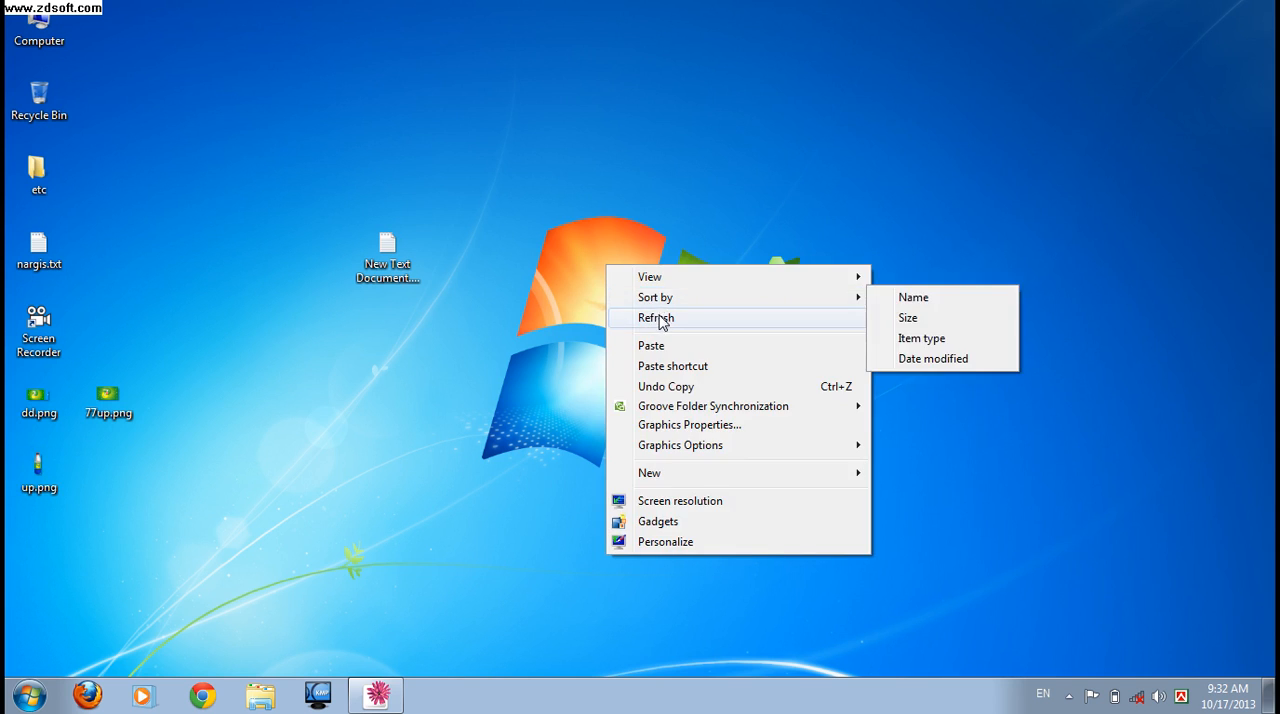
left_click(652, 317)
double_click(388, 258)
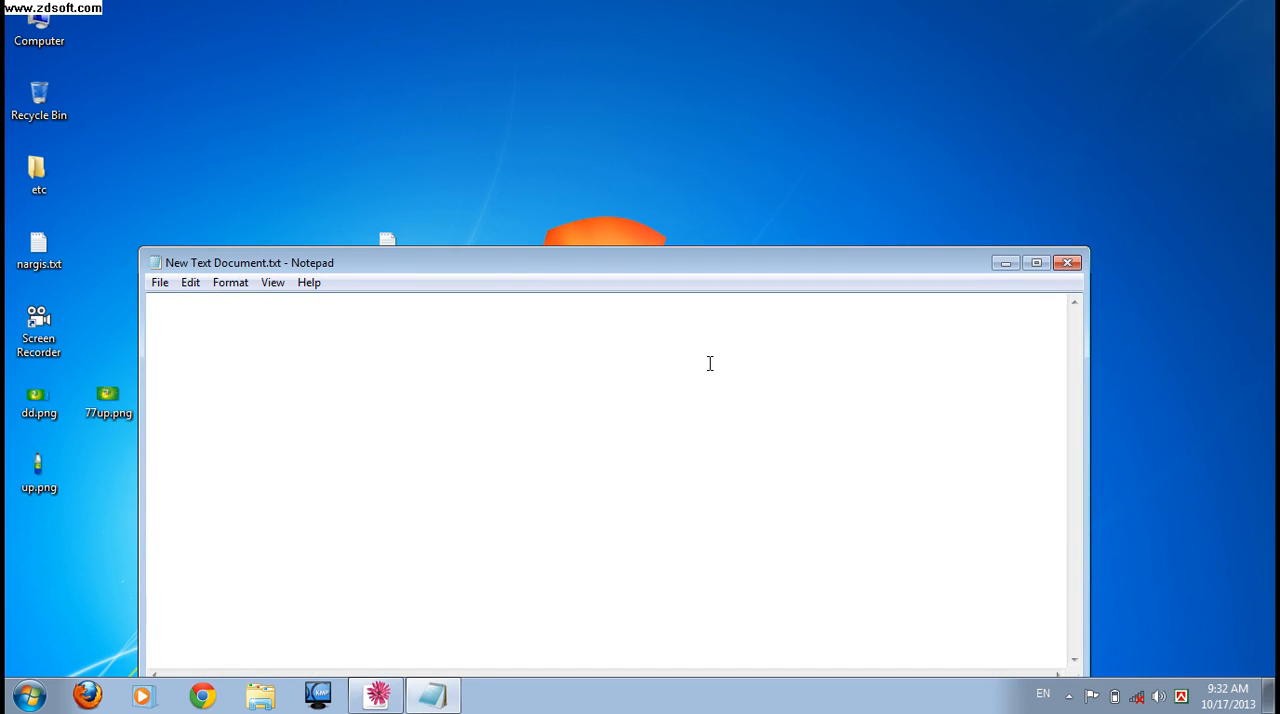
type("www.alosona.com  ")
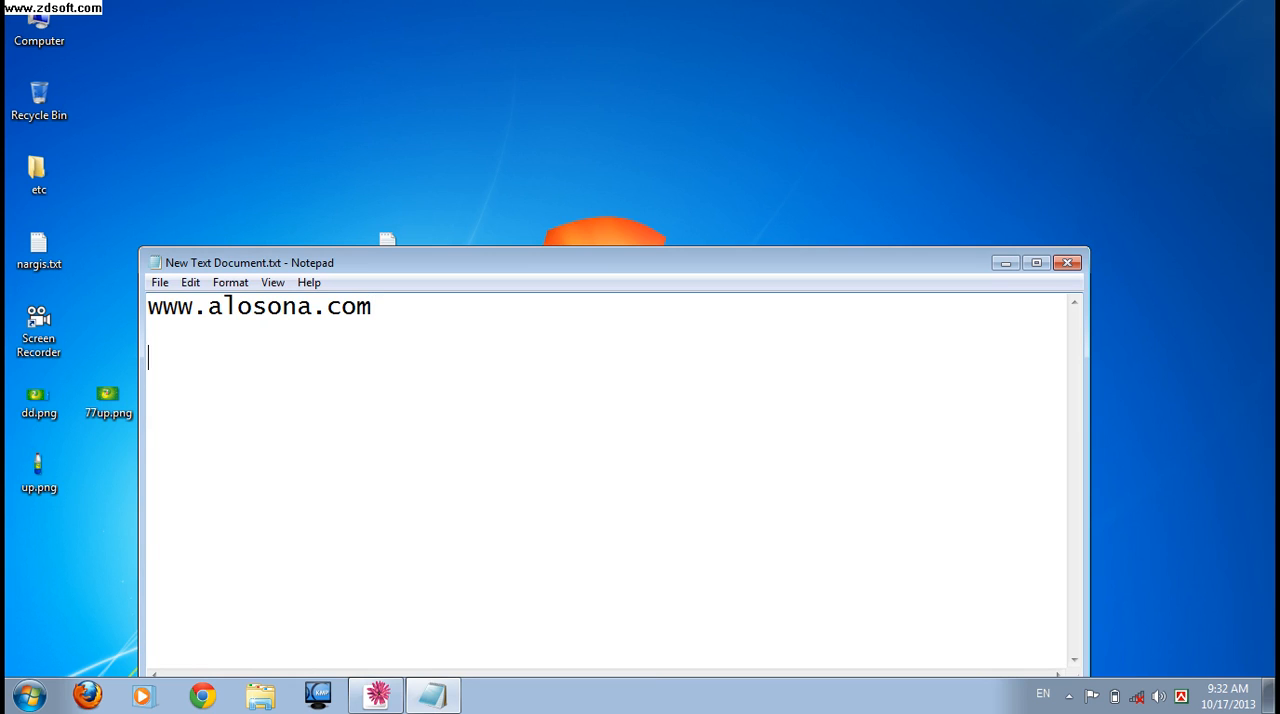
type("thanks")
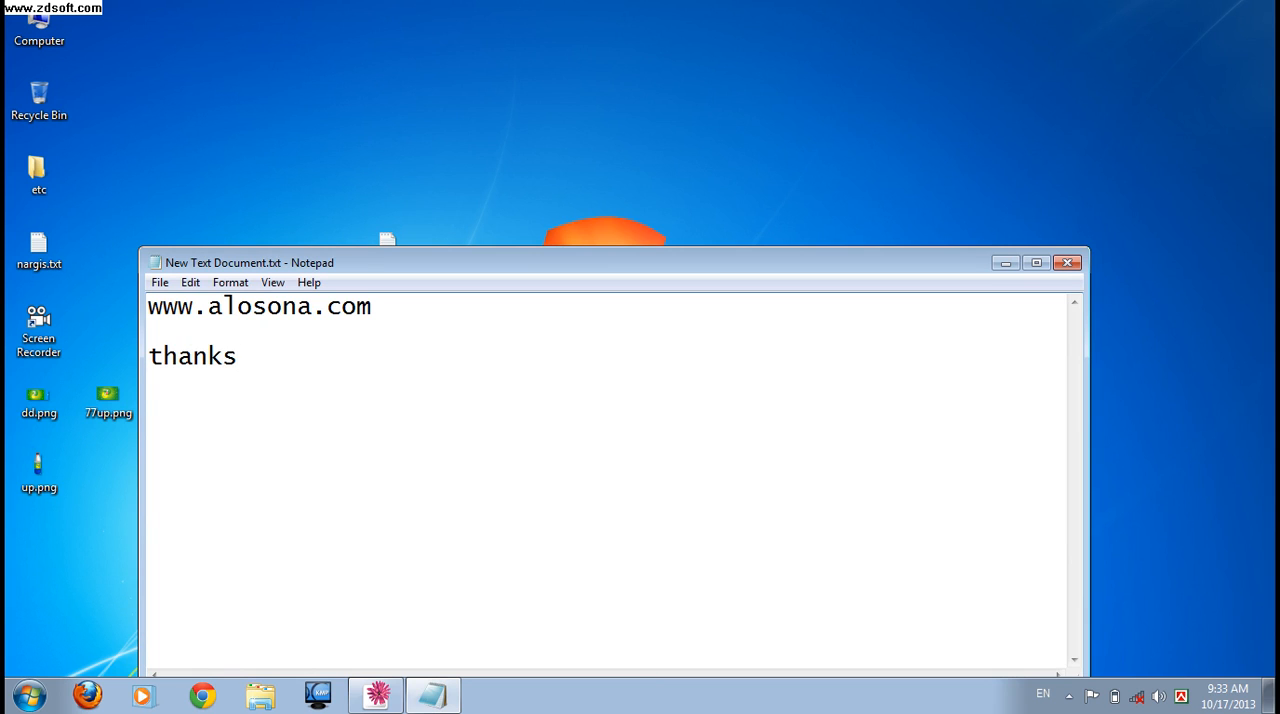